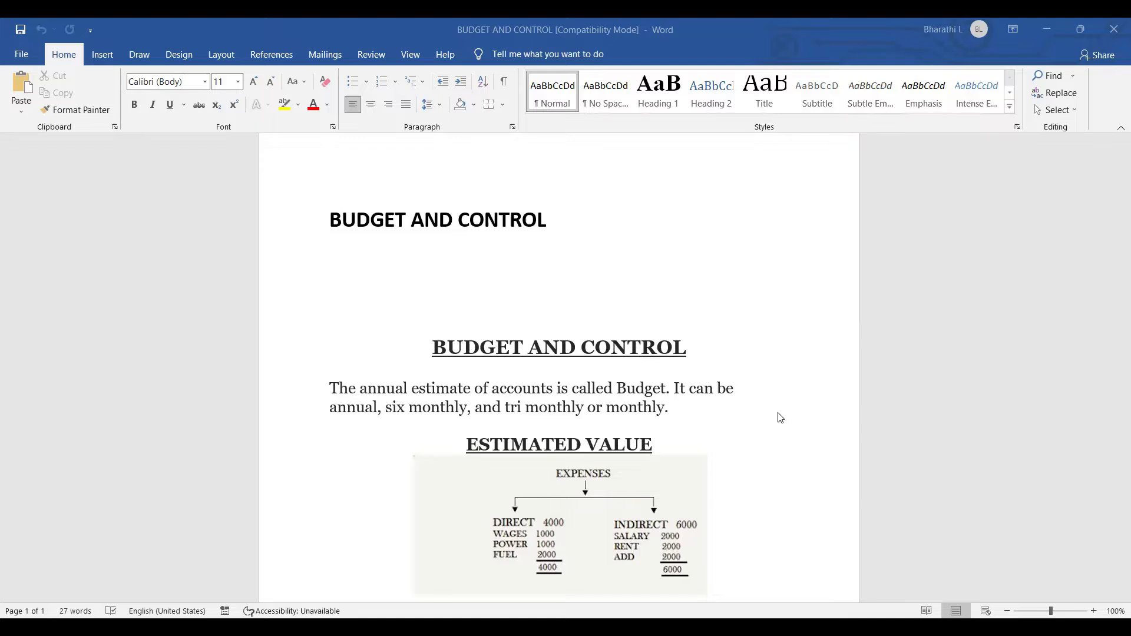
# - Read the budget definition and the estimated direct and indirect expenses in the BUDGET AND CONTROL document
pyautogui.scroll(-3, 620, 447)
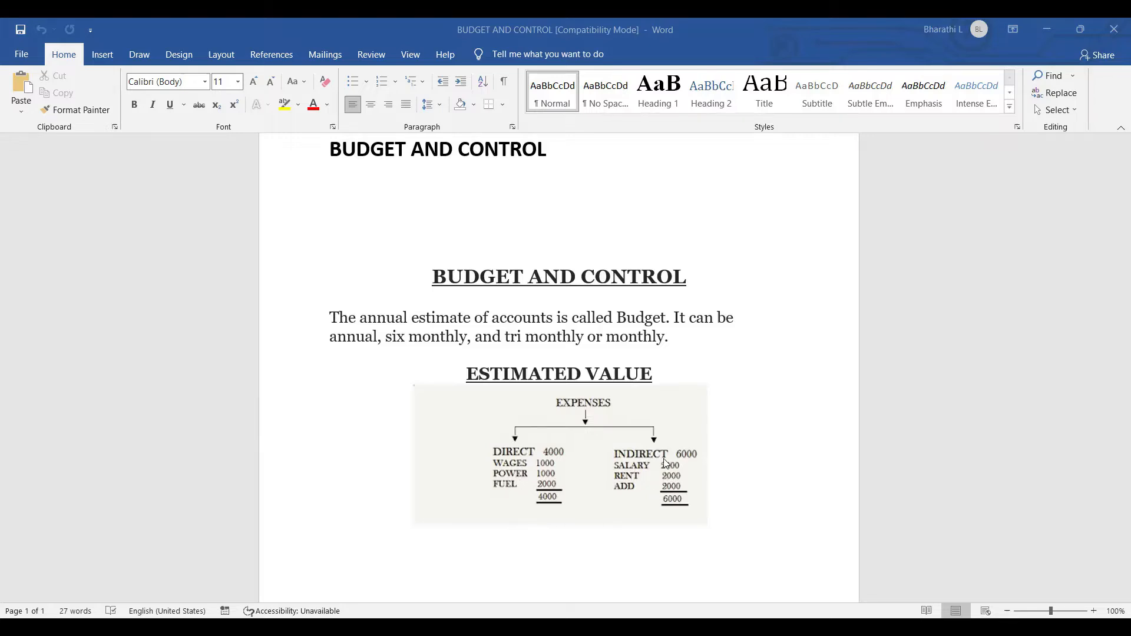
pyautogui.scroll(-3, 682, 558)
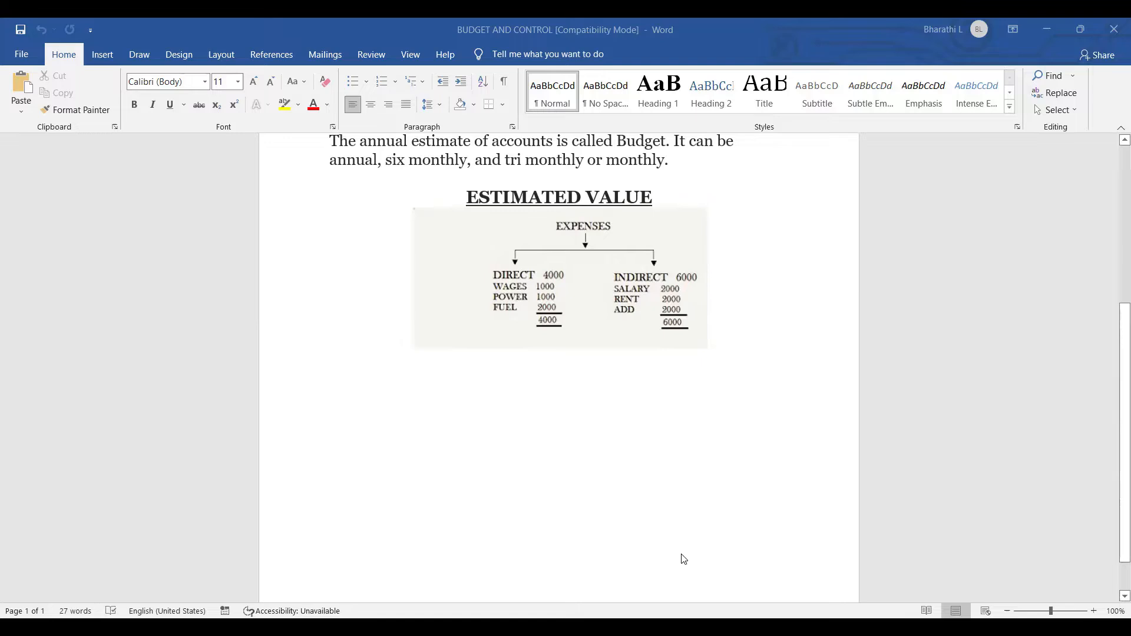
pyautogui.scroll(2, 682, 558)
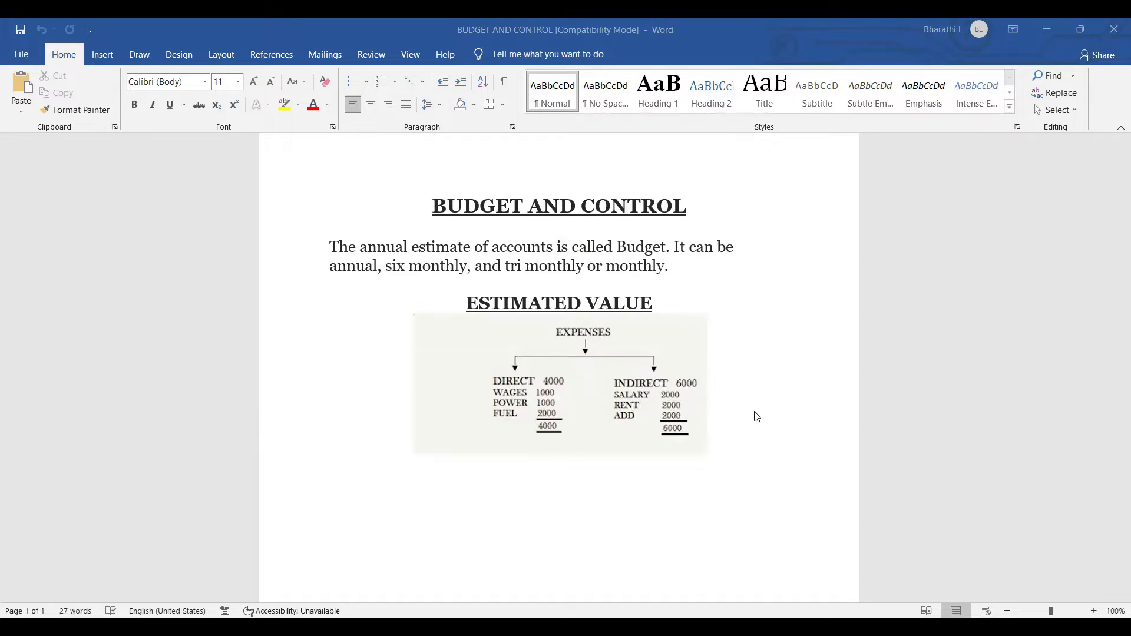
pyautogui.scroll(-3, 753, 417)
pyautogui.scroll(6, 750, 412)
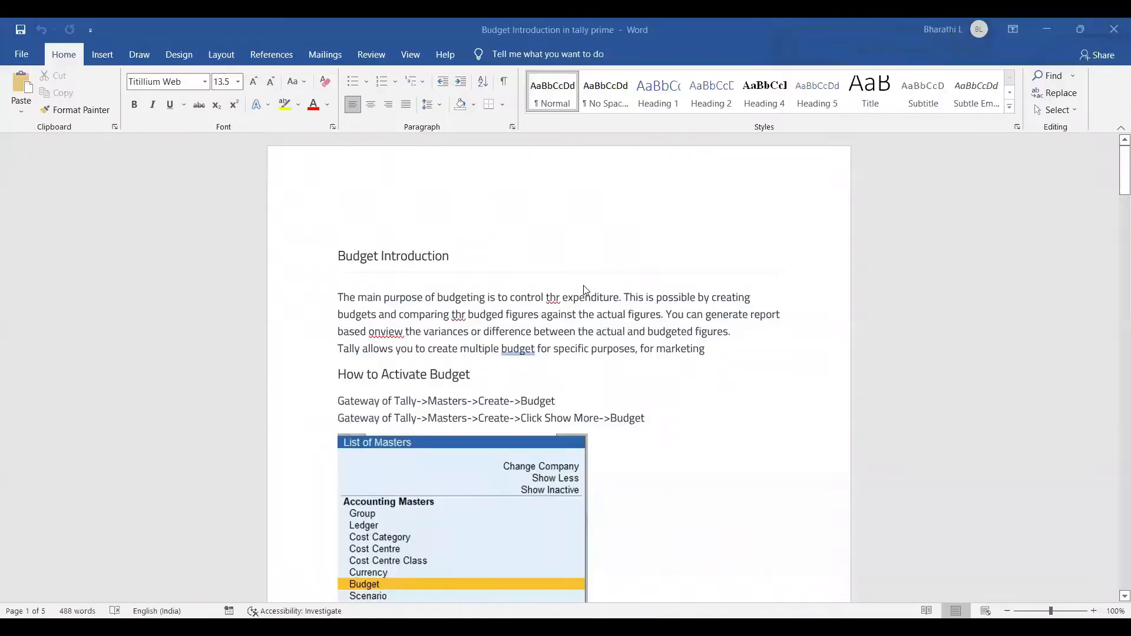
# - In the Budget Introduction in tally prime document, read how to activate budgets and create them for groups and ledgers
pyautogui.scroll(-2, 586, 290)
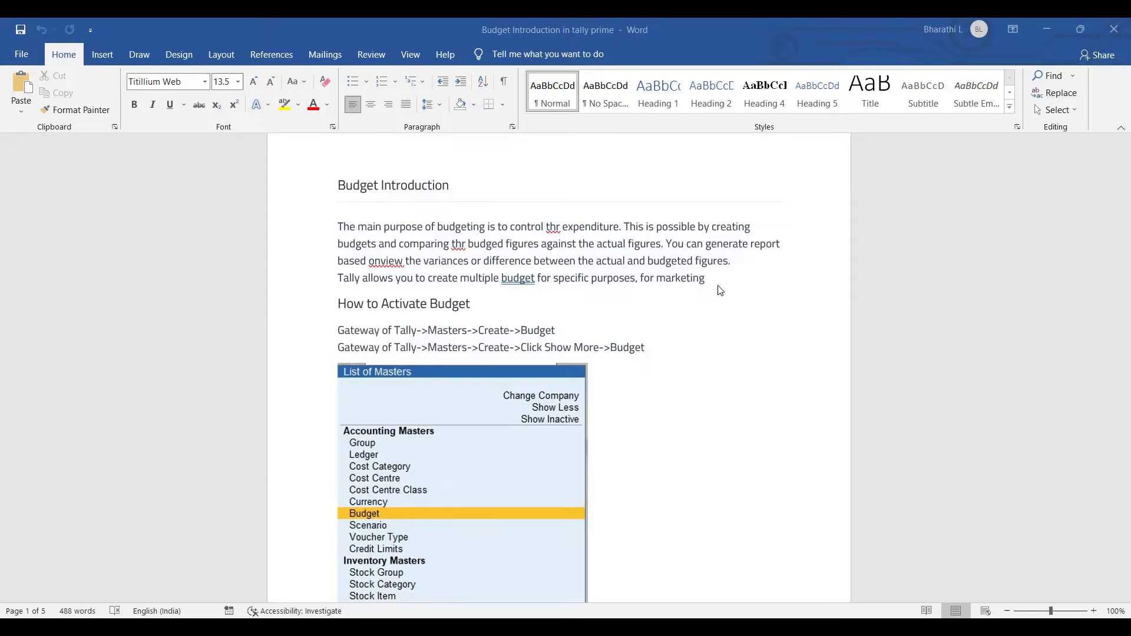
pyautogui.scroll(-2, 719, 290)
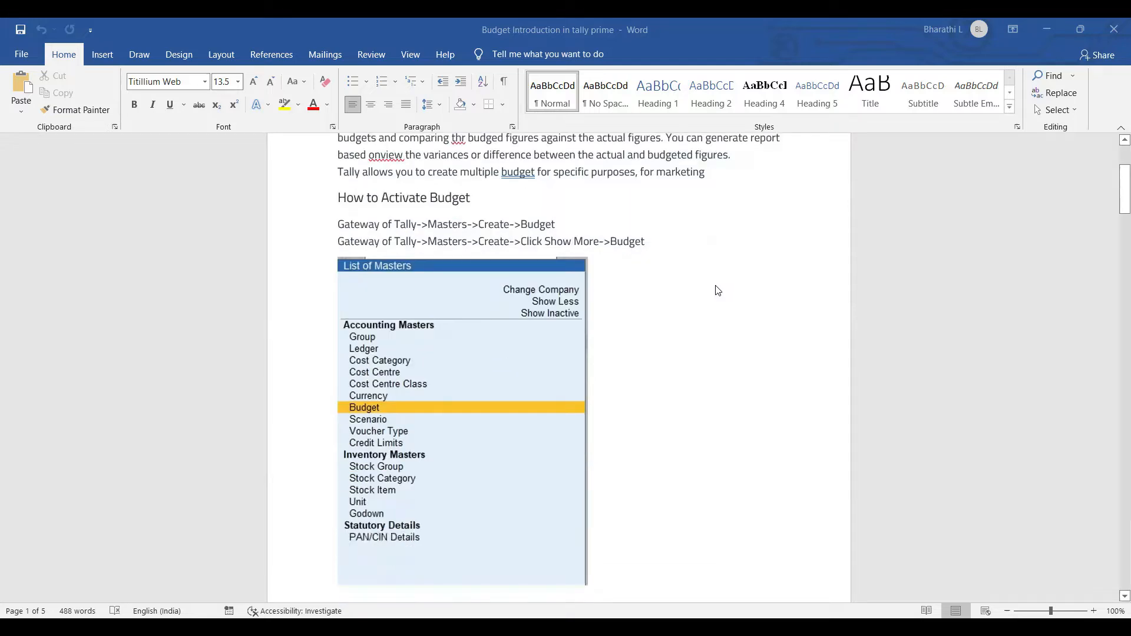
pyautogui.scroll(-1, 718, 291)
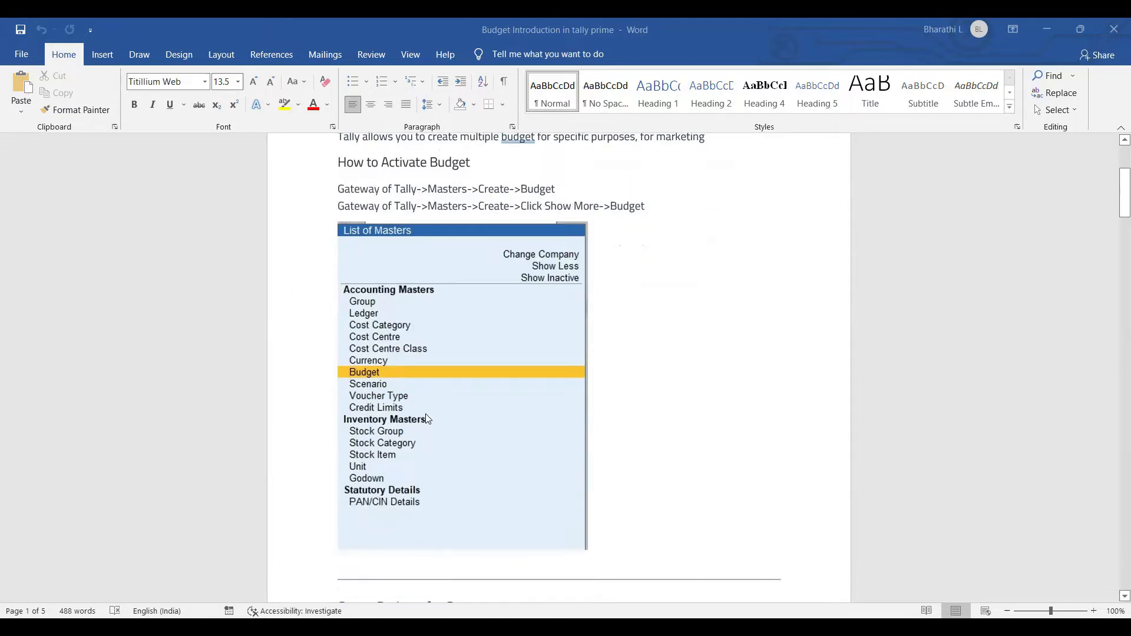
pyautogui.scroll(-10, 427, 417)
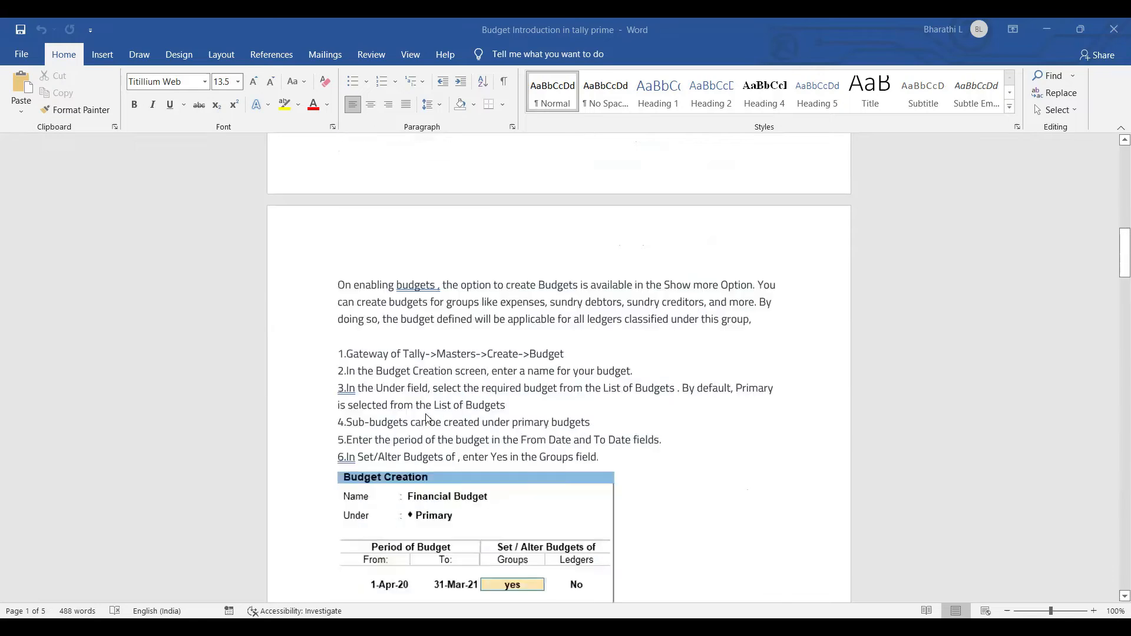
pyautogui.scroll(-4, 428, 419)
pyautogui.scroll(-3, 428, 419)
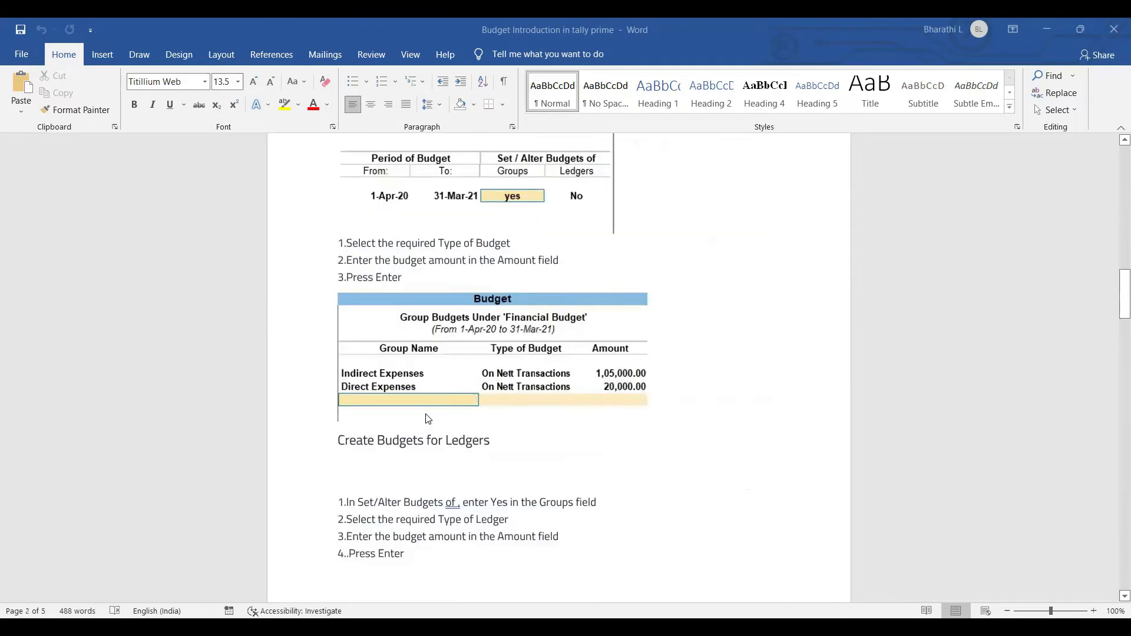
pyautogui.scroll(-8, 430, 419)
pyautogui.scroll(-11, 431, 420)
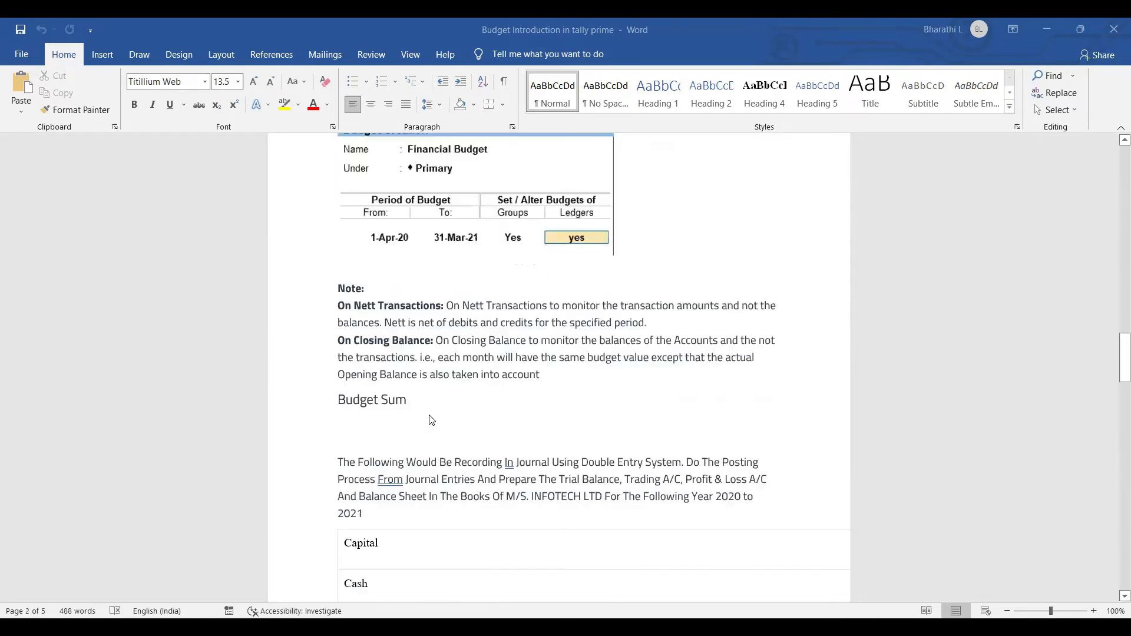
# - Examine the Budget Sum exercise with its account list and the table of estimated amounts per ledger
pyautogui.scroll(3, 431, 419)
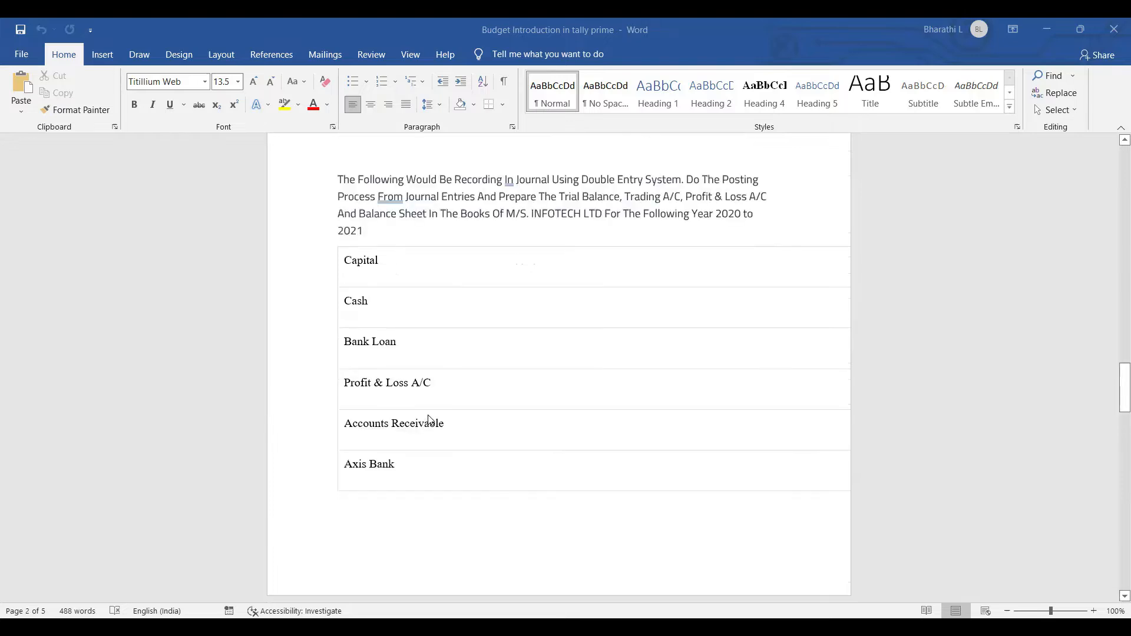
pyautogui.scroll(-9, 428, 419)
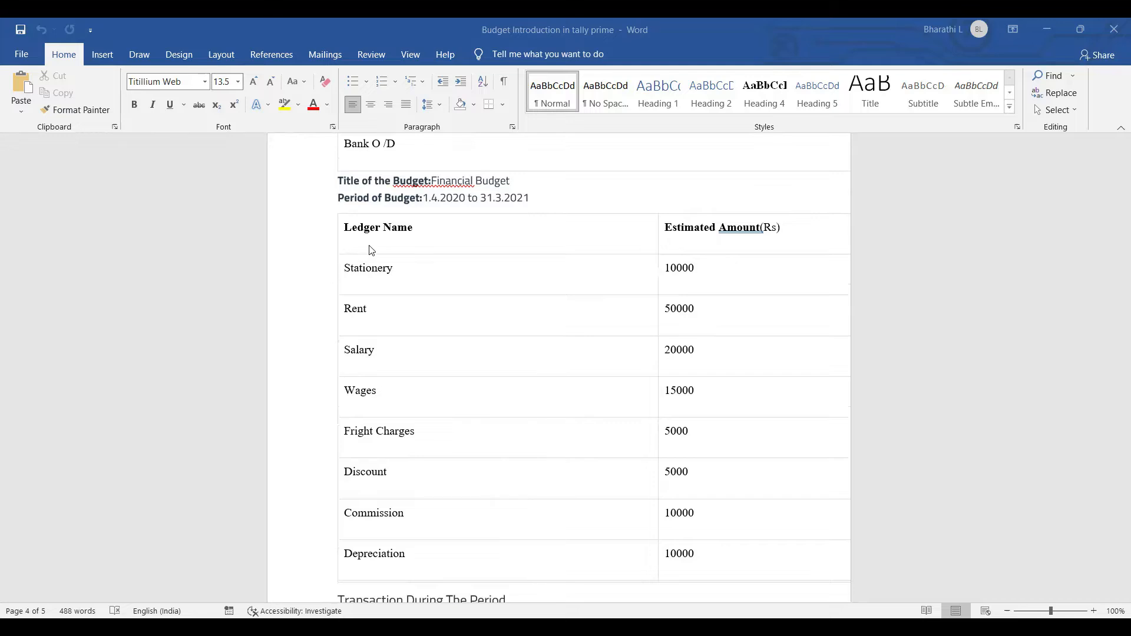
pyautogui.scroll(-1, 393, 246)
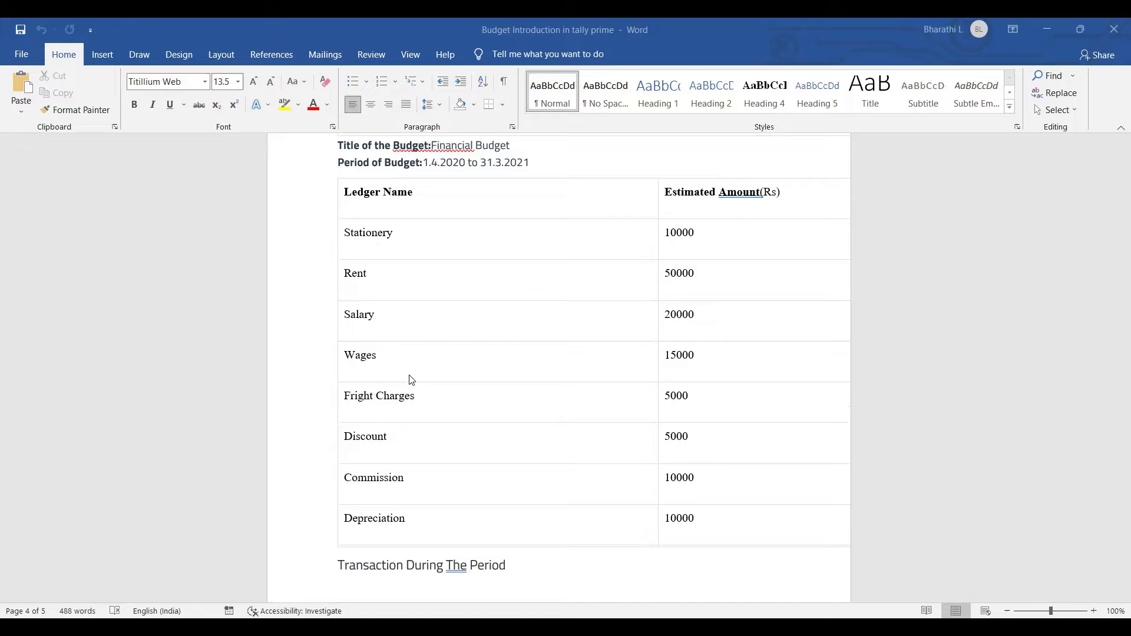
pyautogui.scroll(-1, 808, 367)
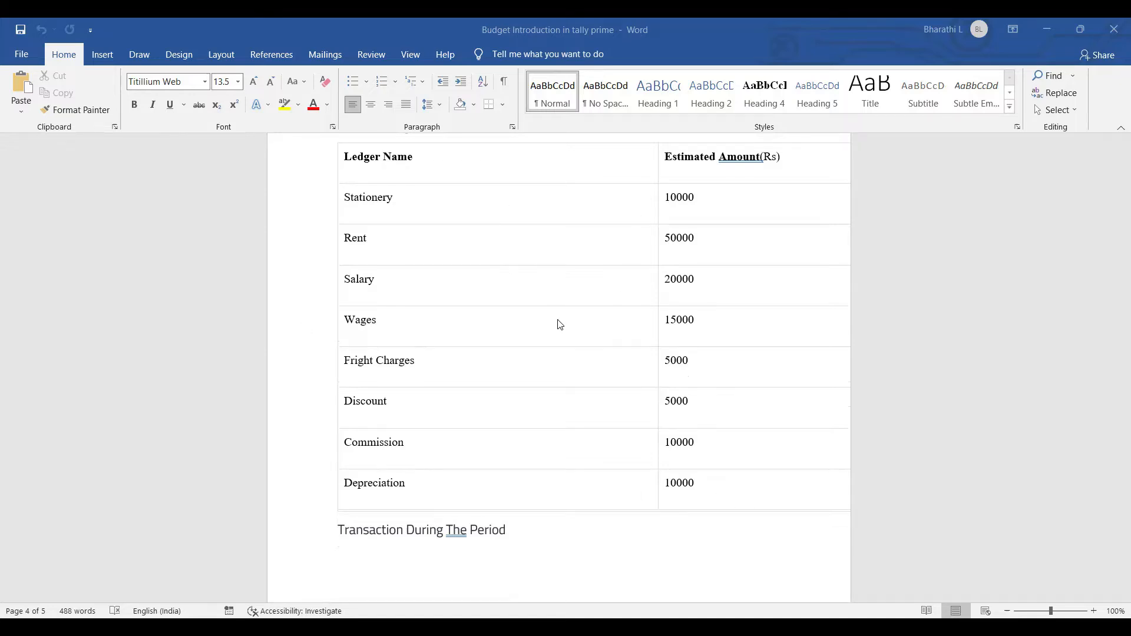
# - Read through the exercise's list of transactions during the period on the document's last page
pyautogui.scroll(-3, 560, 324)
pyautogui.scroll(-3, 563, 325)
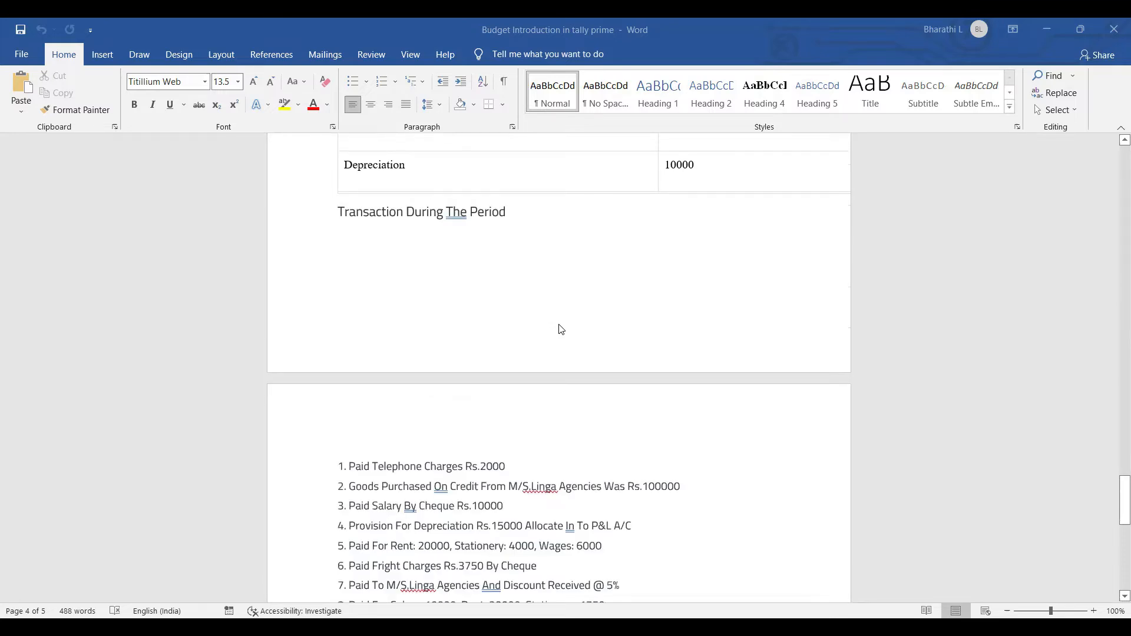
pyautogui.scroll(-3, 561, 327)
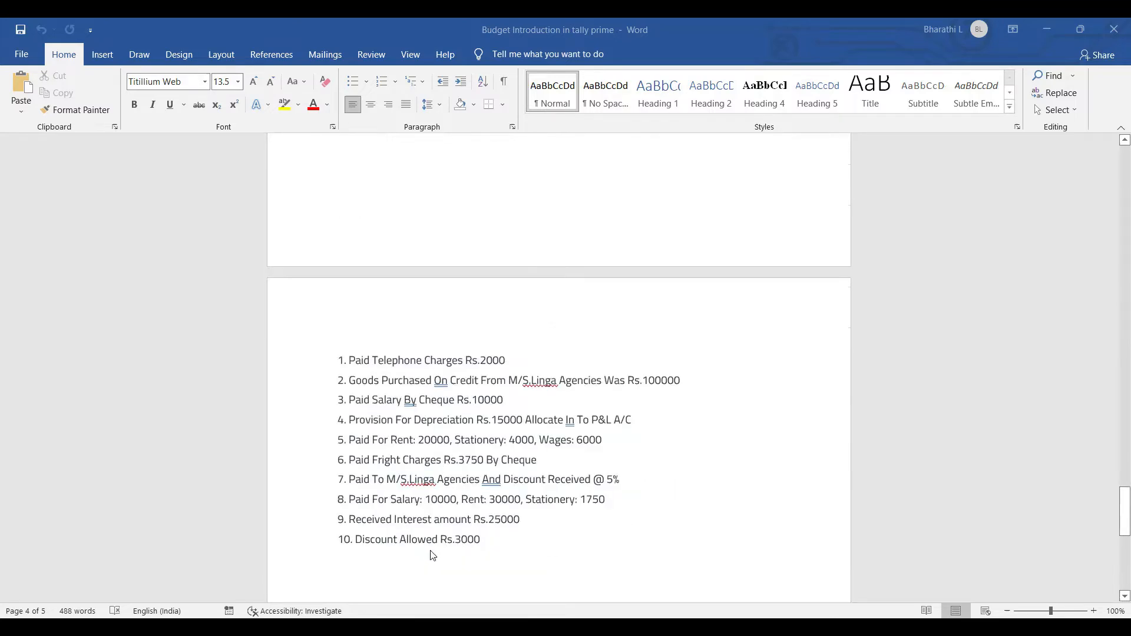
pyautogui.scroll(-3, 437, 556)
pyautogui.scroll(2, 445, 554)
pyautogui.scroll(12, 447, 553)
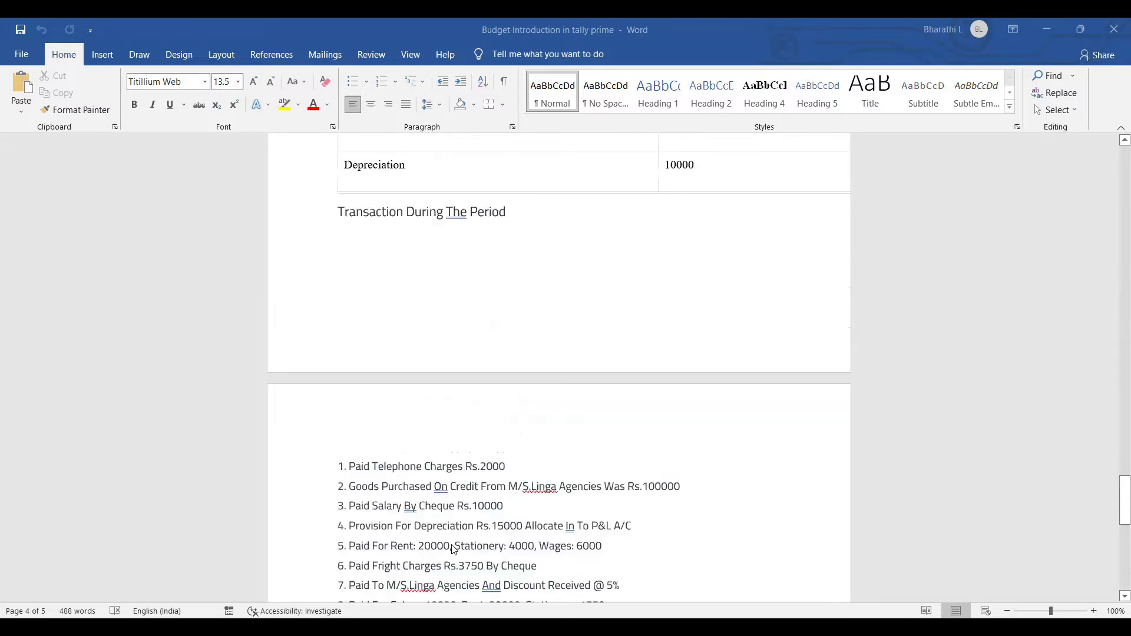
pyautogui.scroll(-12, 431, 398)
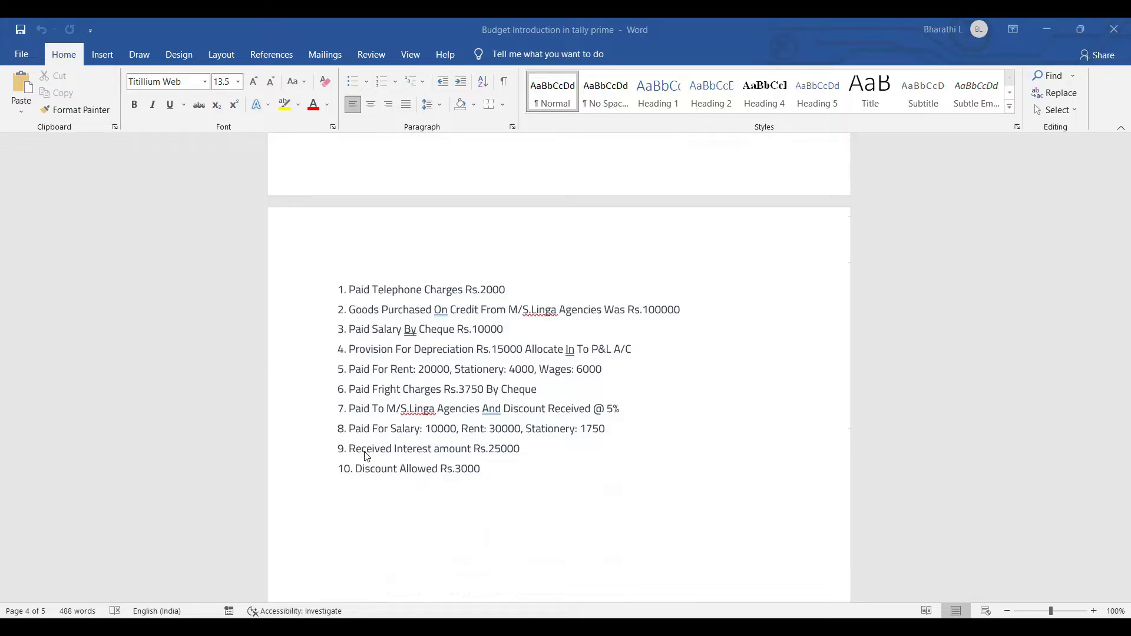
pyautogui.scroll(-5, 370, 460)
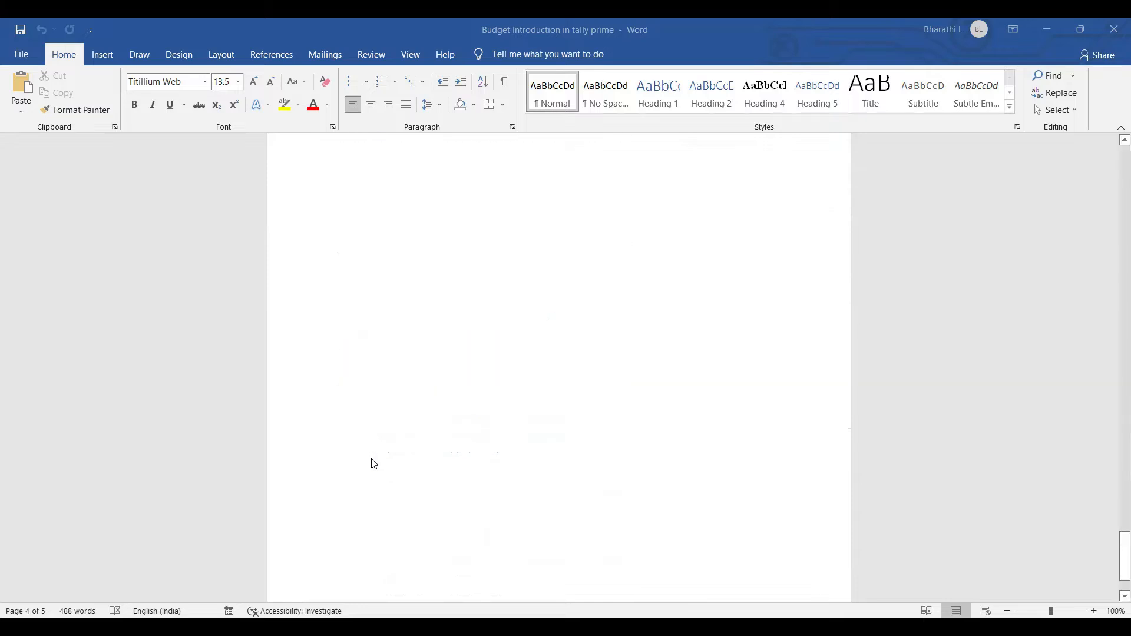
pyautogui.scroll(12, 372, 463)
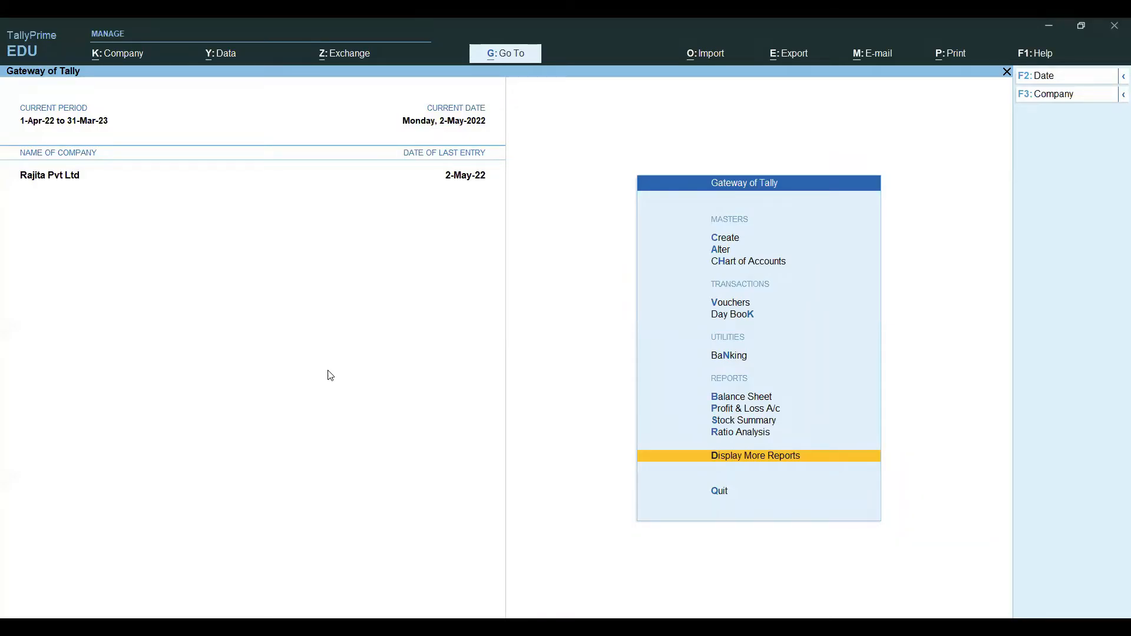
# - Switch to TallyPrime and open master creation from the Gateway of Tally
pyautogui.press('Up')
pyautogui.press('Up')
pyautogui.press('Up')
pyautogui.press('Up')
pyautogui.press('Up')
pyautogui.press('Up')
pyautogui.press('Up')
pyautogui.press('Up')
pyautogui.press('Up')
pyautogui.press('Up')
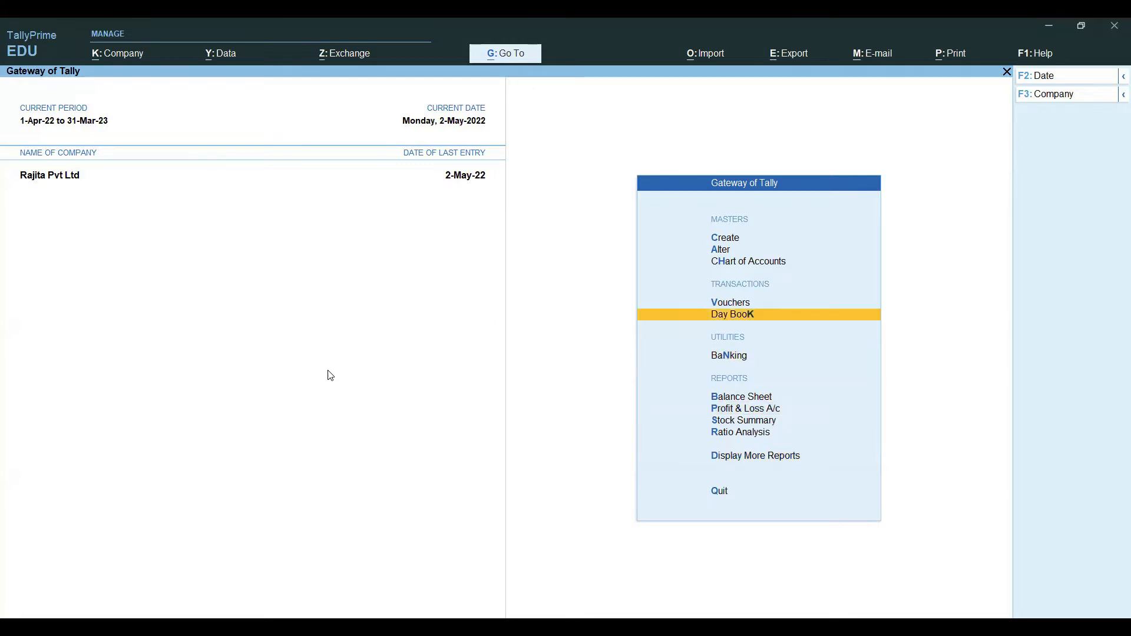
pyautogui.press('Return')
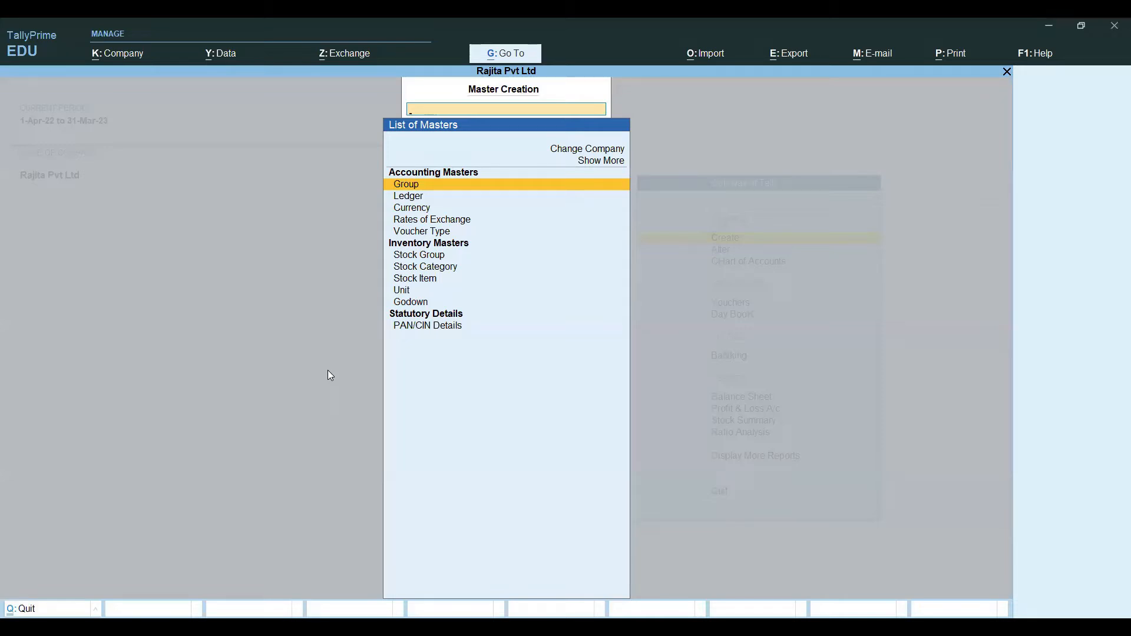
# - Expand the list of masters to show more types and start creating a Budget master
pyautogui.click(598, 165)
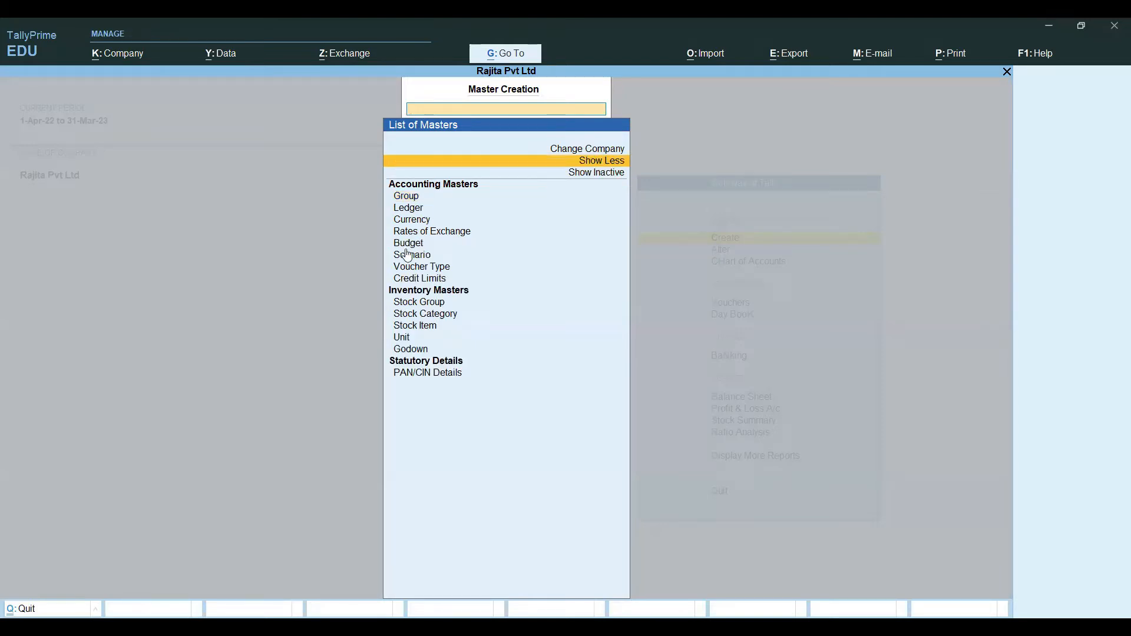
pyautogui.press('Down')
pyautogui.press('Down')
pyautogui.press('Down')
pyautogui.press('Down')
pyautogui.press('Down')
pyautogui.press('Down')
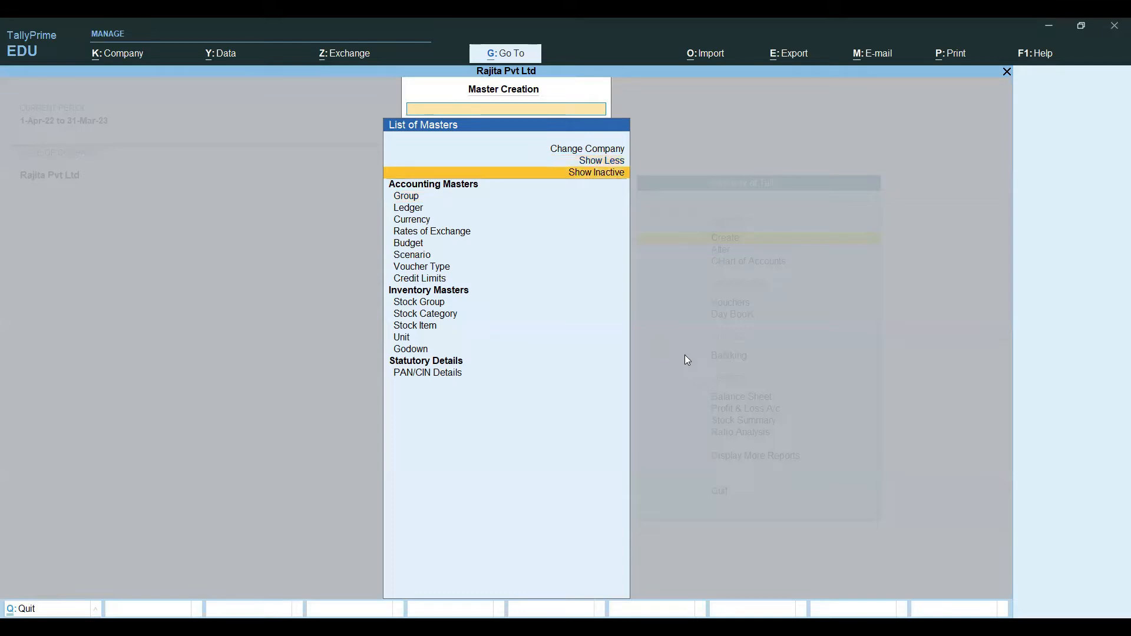
pyautogui.press('Down')
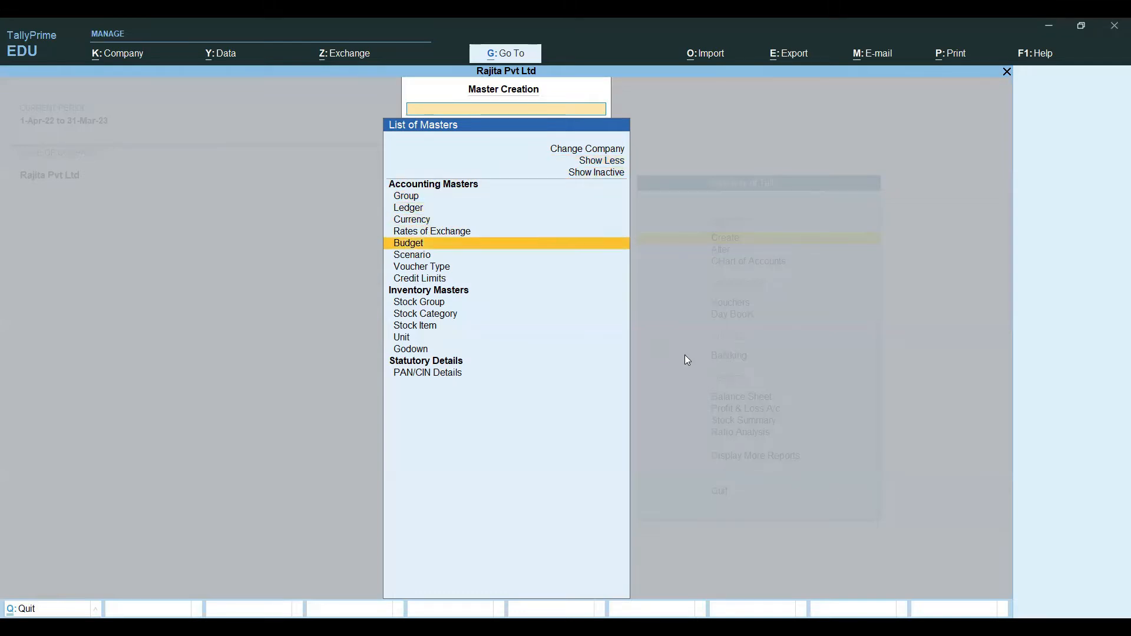
pyautogui.press('Return')
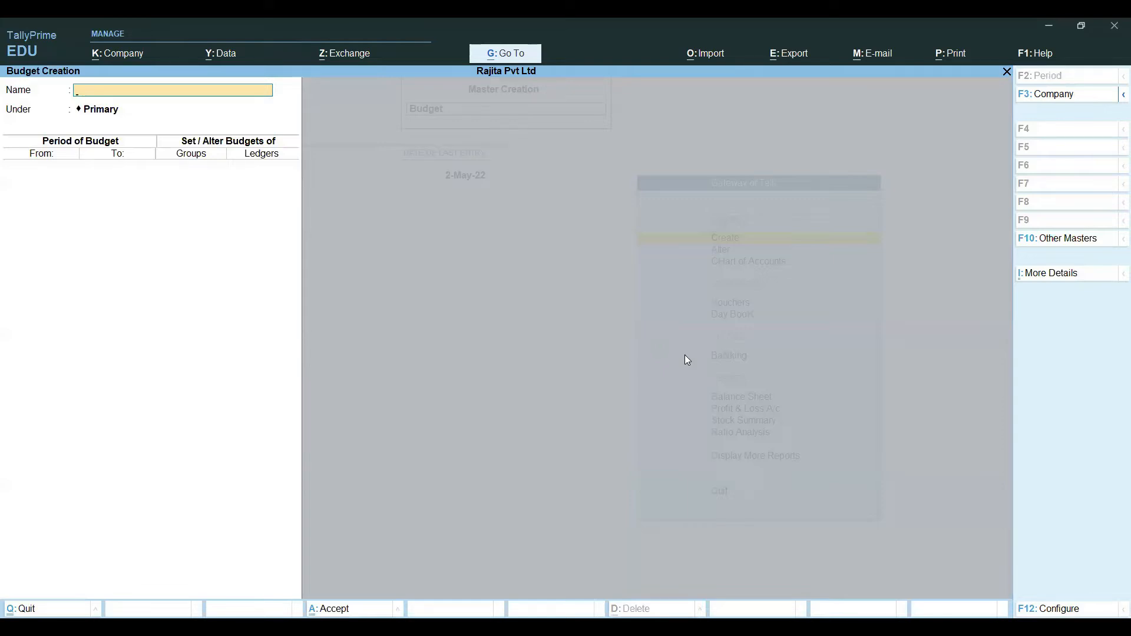
# - Name the new budget "Annuval Budject" and place it under Primary
pyautogui.write('Annuval Budject')
pyautogui.press('Return')
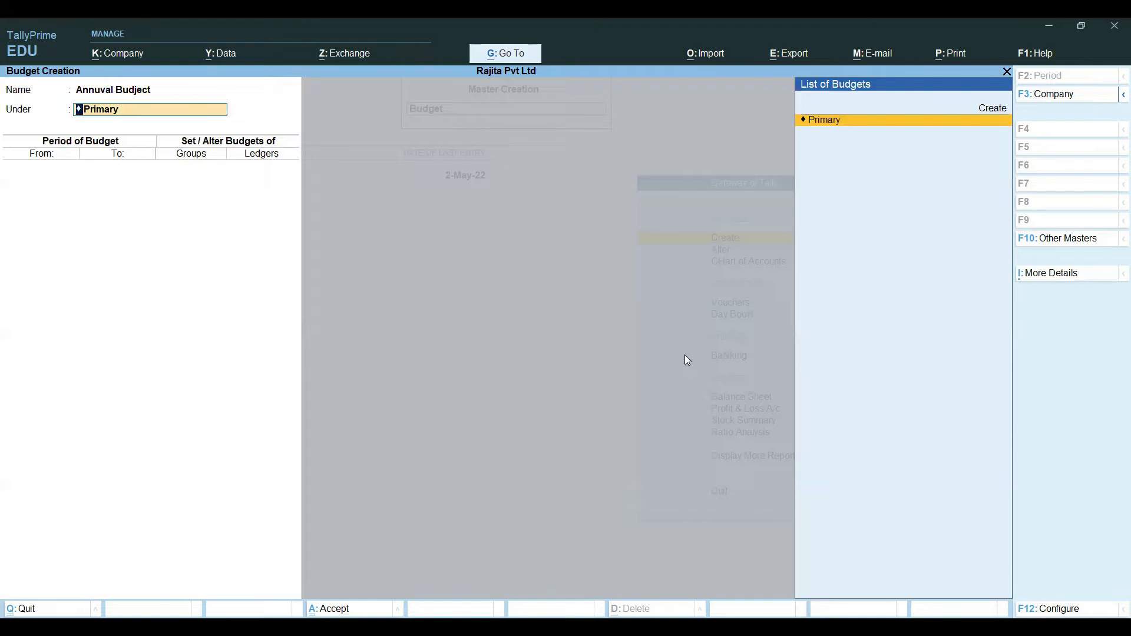
pyautogui.press('Return')
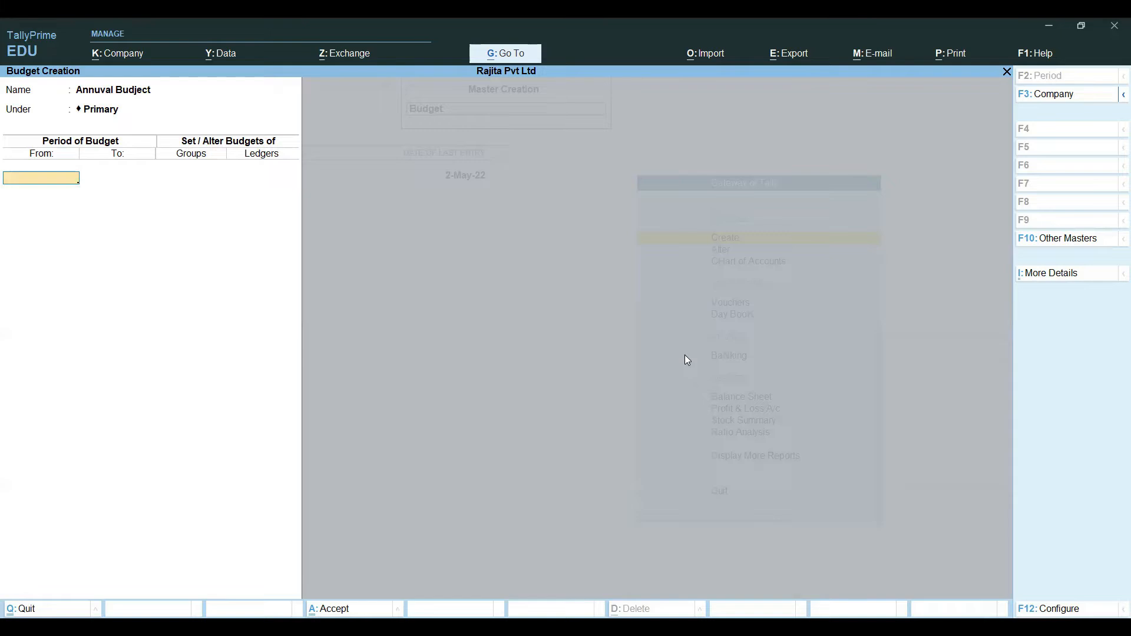
# - Set the budget period from 1-Apr-22 to 31-Mar-23 and choose Yes for setting budgets of groups
pyautogui.write('1-4-2022')
pyautogui.press('Return')
pyautogui.write('31')
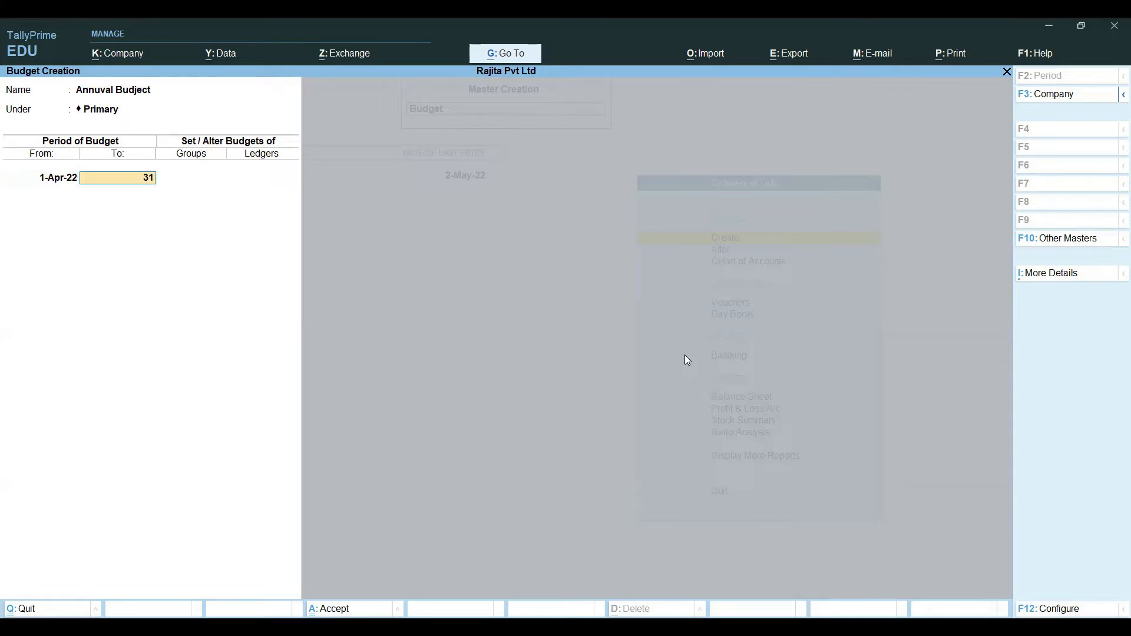
pyautogui.write('-3-2022')
pyautogui.press('BackSpace')
pyautogui.write('3')
pyautogui.press('Return')
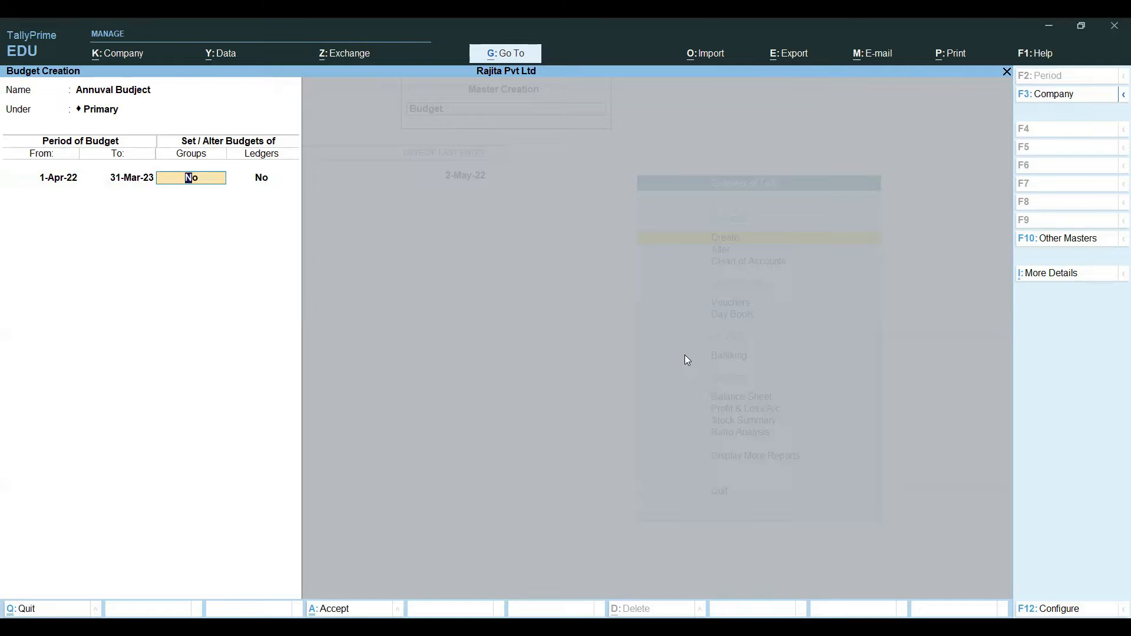
pyautogui.write('y')
pyautogui.press('Return')
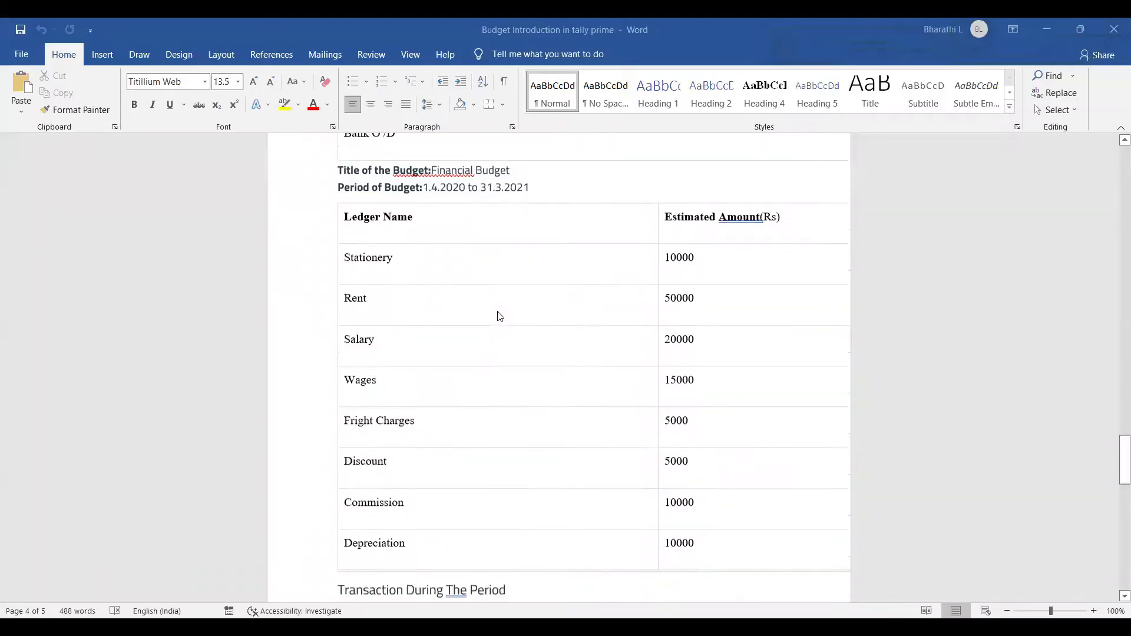
# - Switch to the Budget Introduction document in Word and review the exercise's ledger names, estimated amounts and account list
pyautogui.scroll(-1, 498, 316)
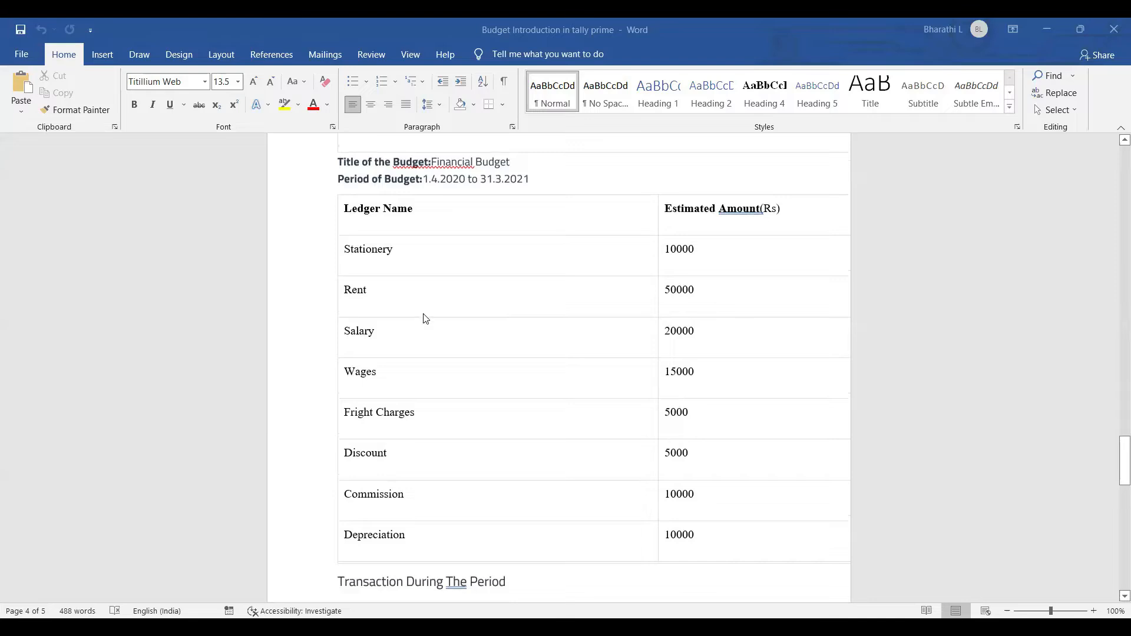
pyautogui.scroll(-1, 429, 354)
pyautogui.scroll(-1, 428, 355)
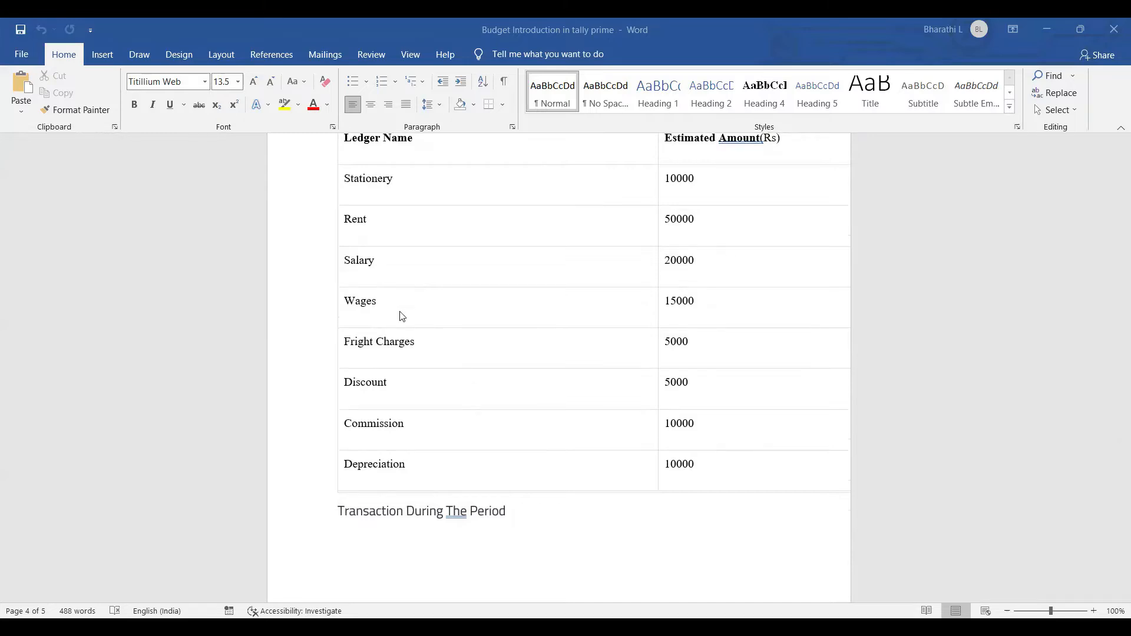
pyautogui.scroll(3, 484, 311)
pyautogui.scroll(2, 485, 311)
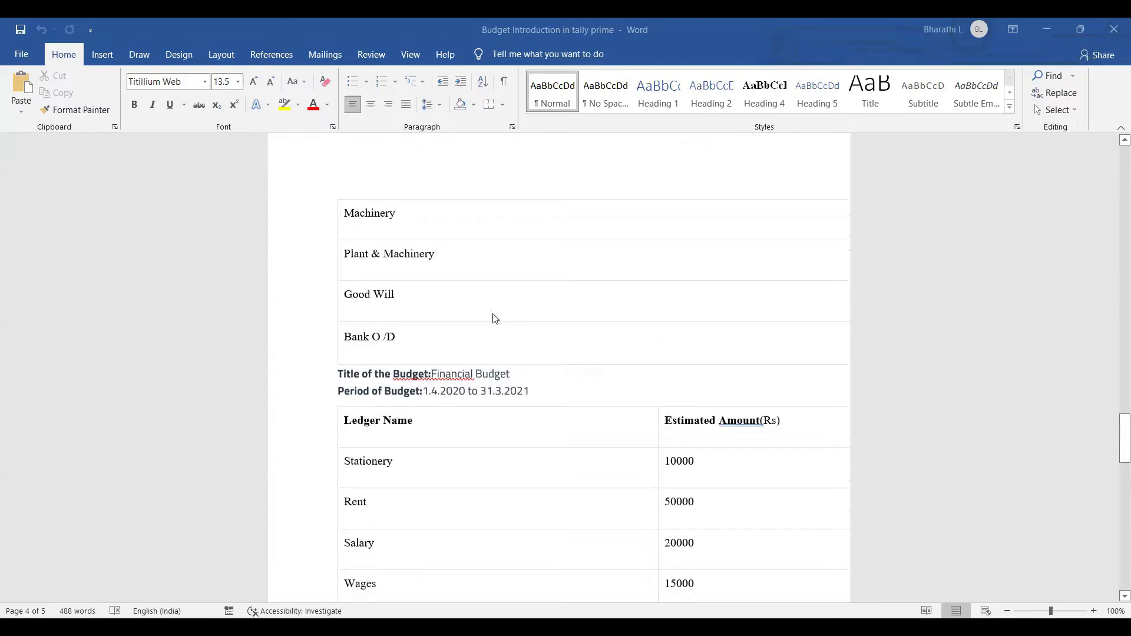
pyautogui.scroll(10, 495, 319)
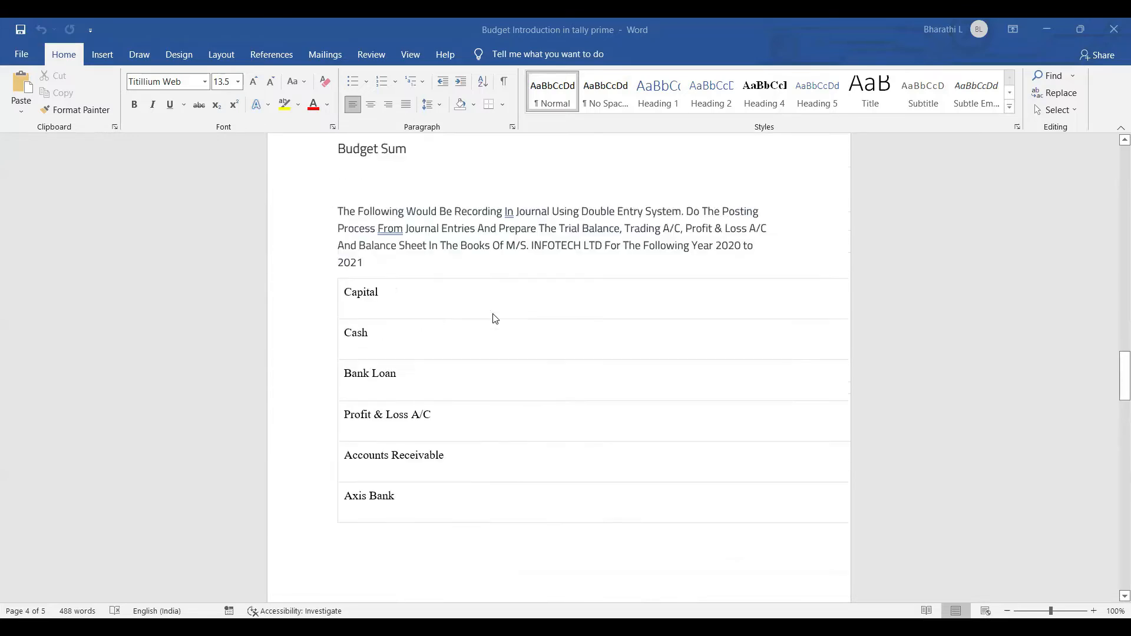
# - Add a group budget for Direct Expenses with type On Closing Balance and an amount of 20,000
pyautogui.scroll(1, 495, 319)
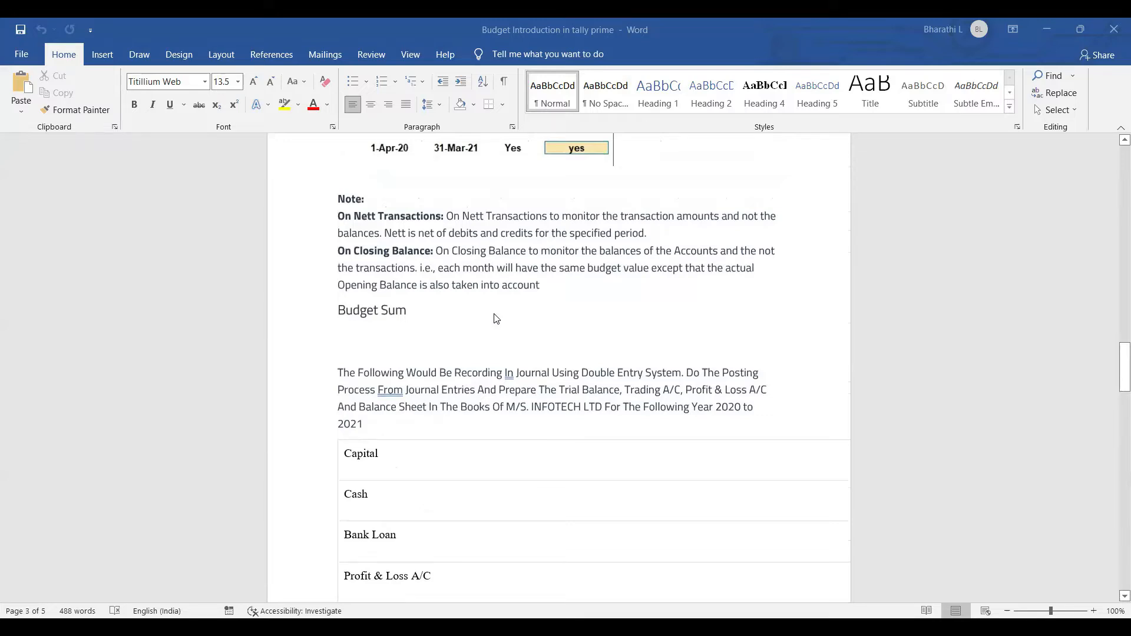
pyautogui.scroll(2, 497, 319)
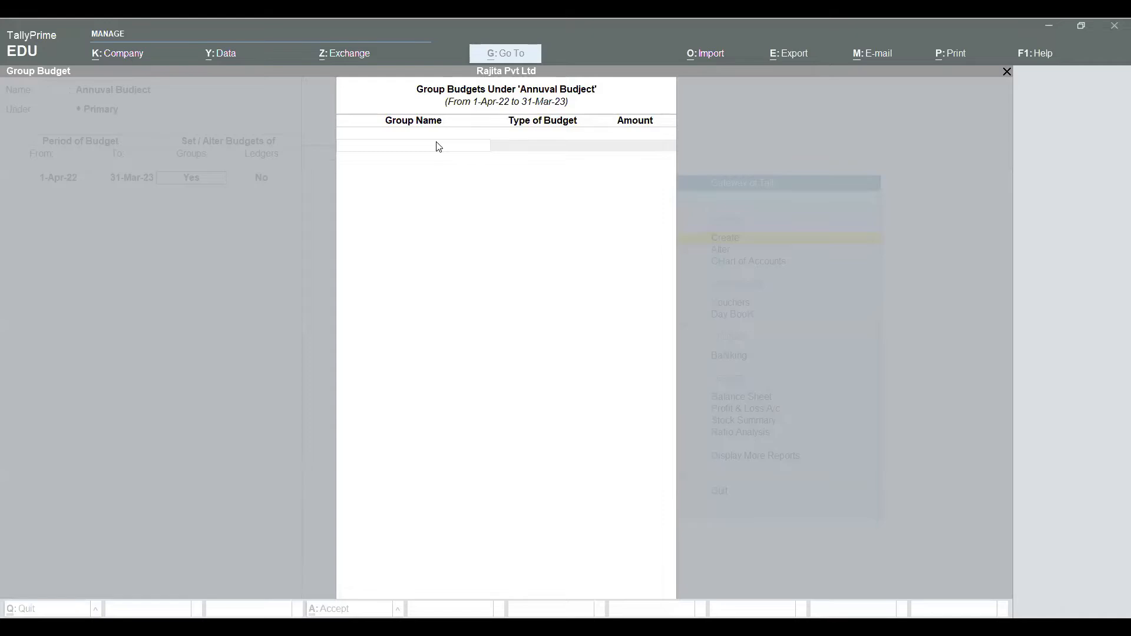
pyautogui.click(436, 146)
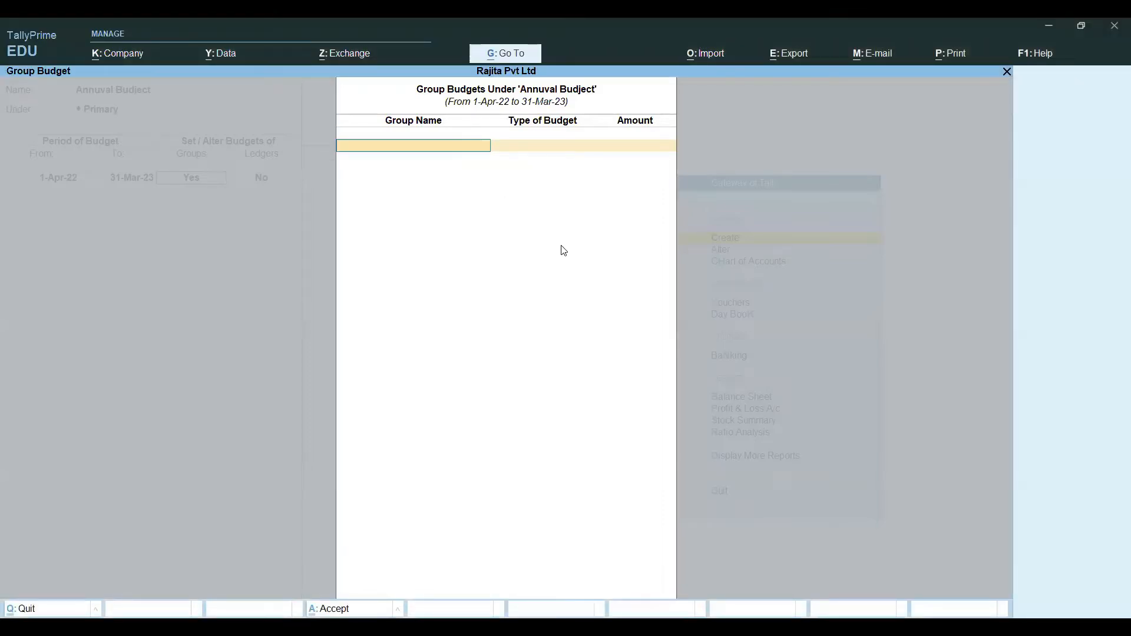
pyautogui.write('Di')
pyautogui.press('Return')
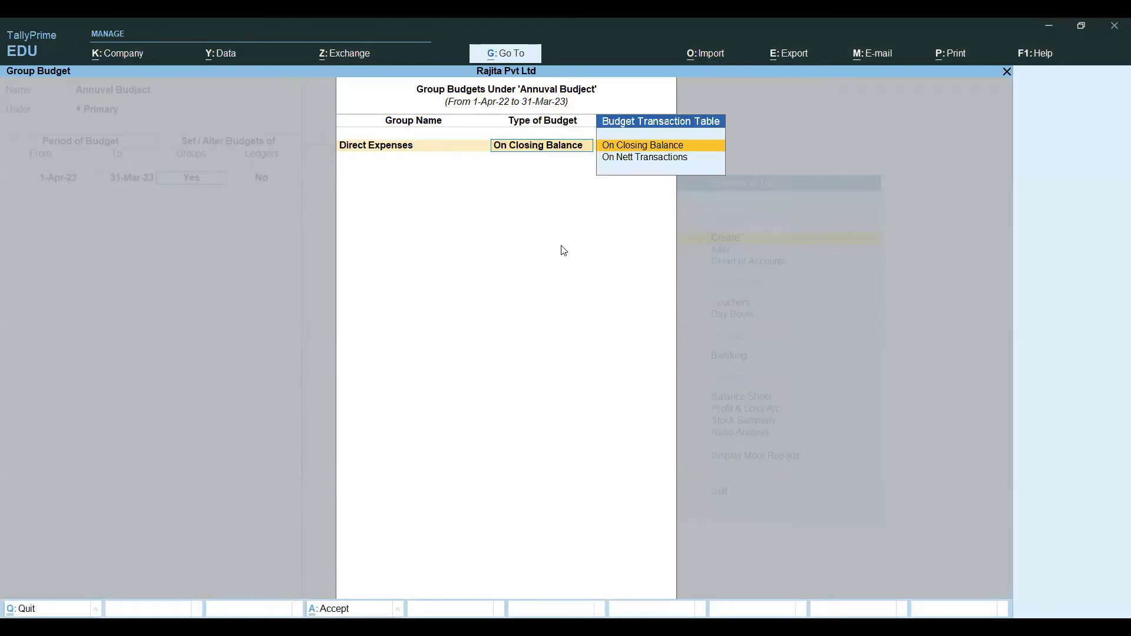
pyautogui.press('Return')
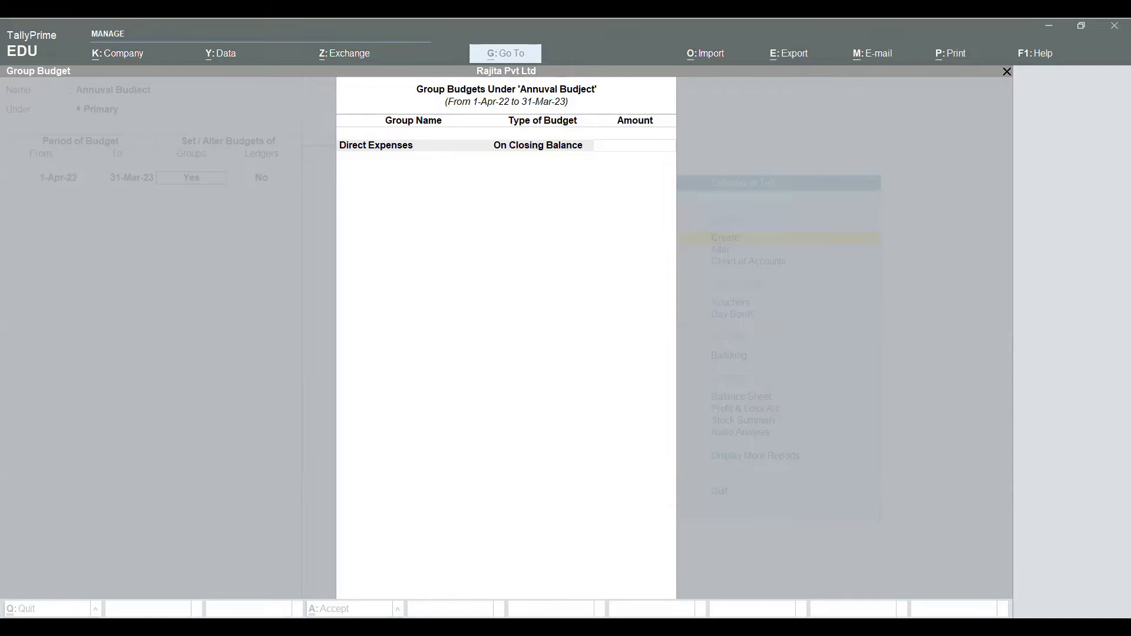
pyautogui.click(671, 531)
pyautogui.write('20000')
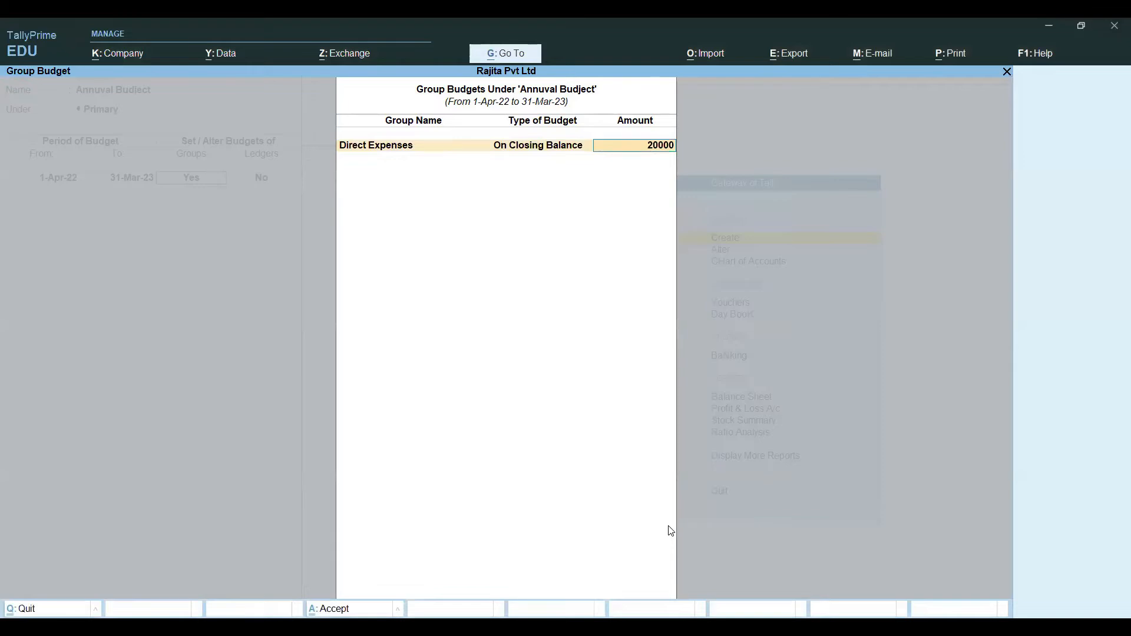
pyautogui.press('Return')
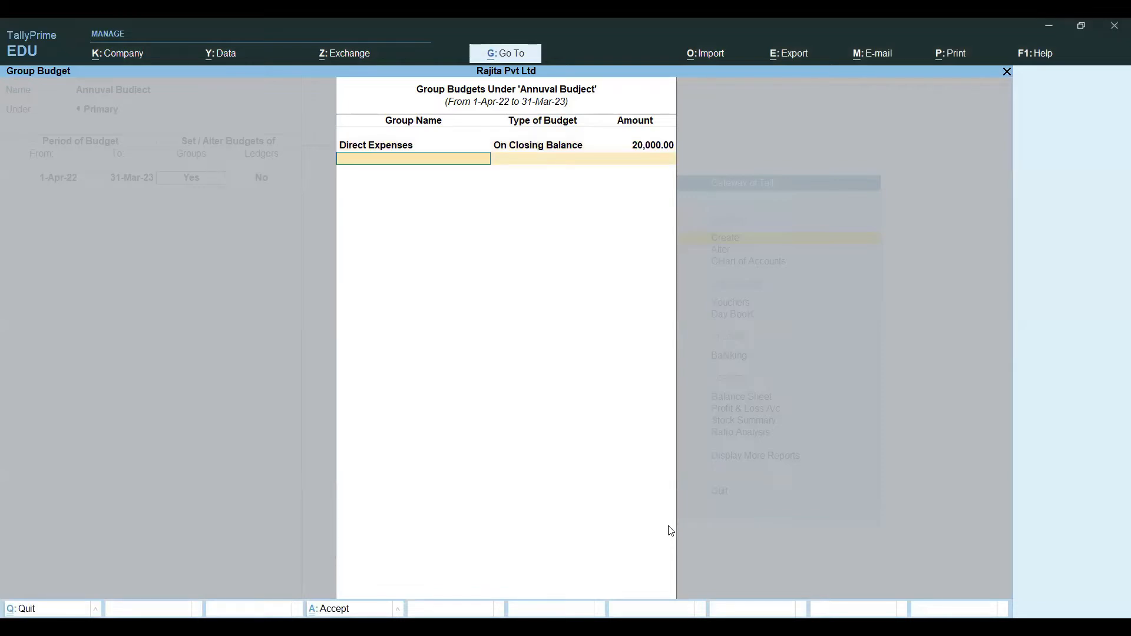
# - Add a group budget for Indirect Expenses with type On Closing Balance and an amount of 1,00,000
pyautogui.write('In')
pyautogui.press('Down')
pyautogui.press('Down')
pyautogui.press('Return')
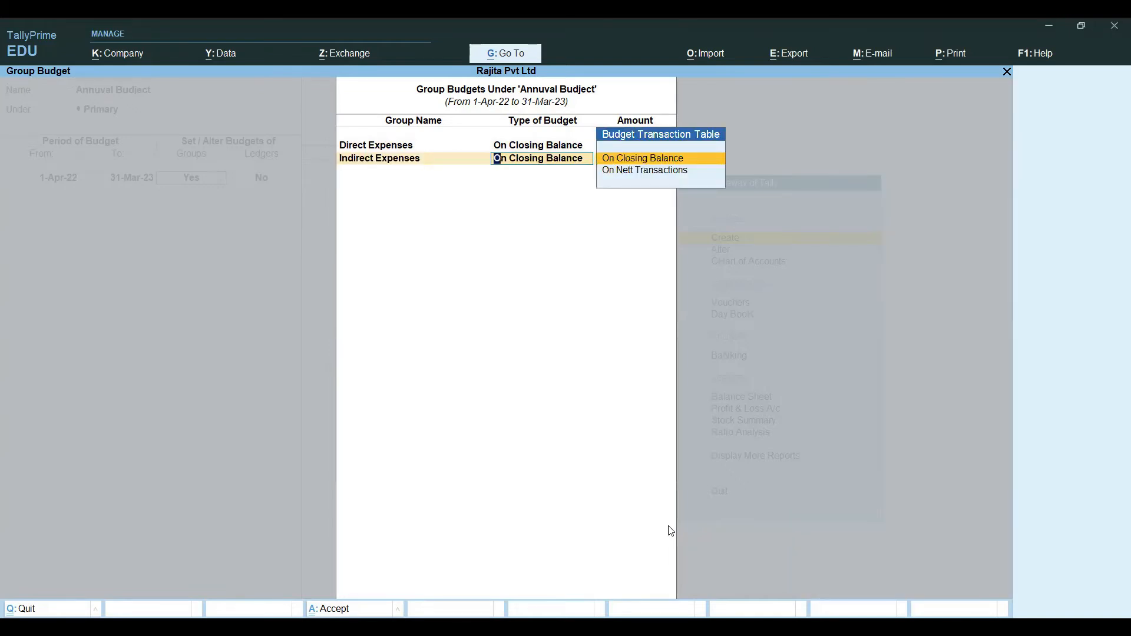
pyautogui.press('Return')
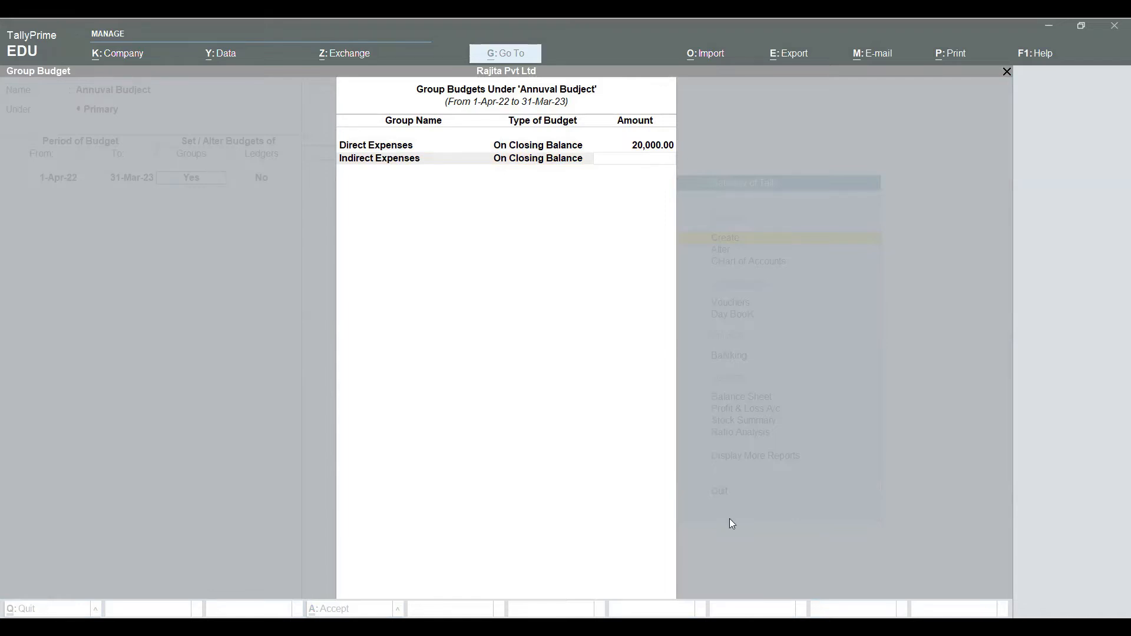
pyautogui.write('100000')
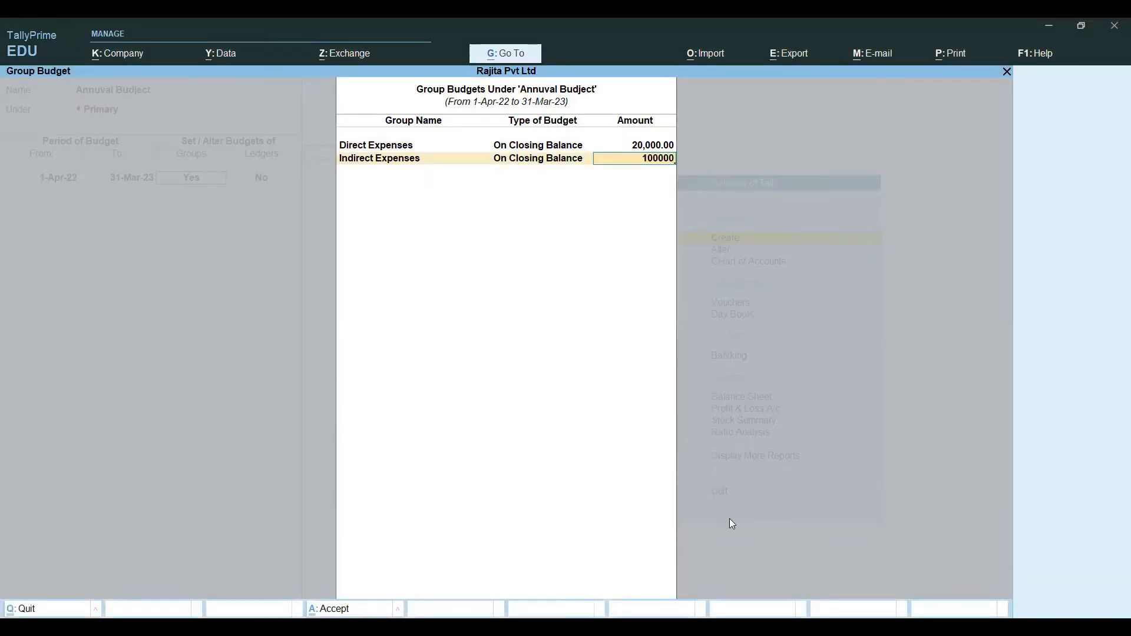
pyautogui.press('Return')
pyautogui.press('Return')
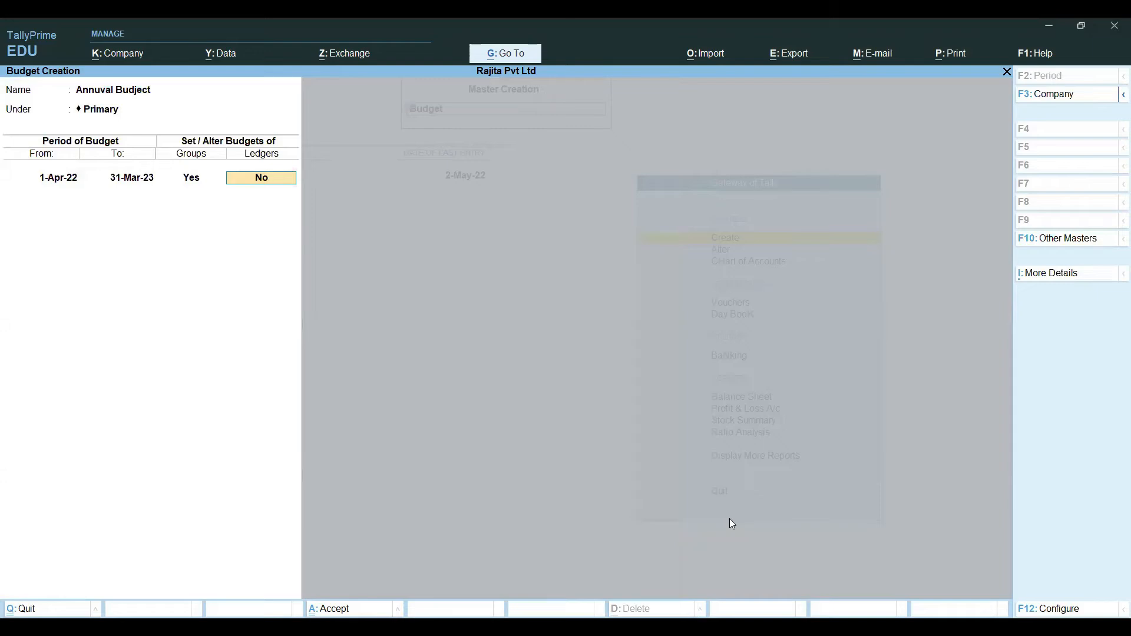
# - Reopen the group budgets, add Sales Accounts with type On Closing Balance and an amount of 5,00,000, and finish the group list
pyautogui.press('BackSpace')
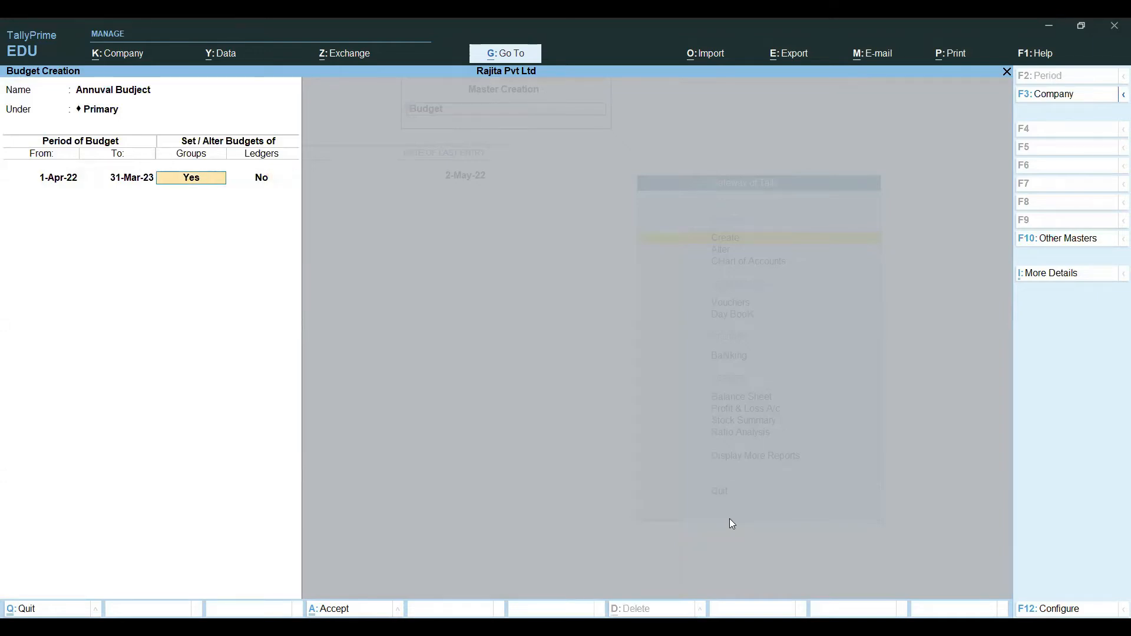
pyautogui.press('Return')
pyautogui.press('Return')
pyautogui.press('Return')
pyautogui.press('Return')
pyautogui.press('Return')
pyautogui.press('Return')
pyautogui.press('Return')
pyautogui.write('Sal')
pyautogui.press('Return')
pyautogui.press('Return')
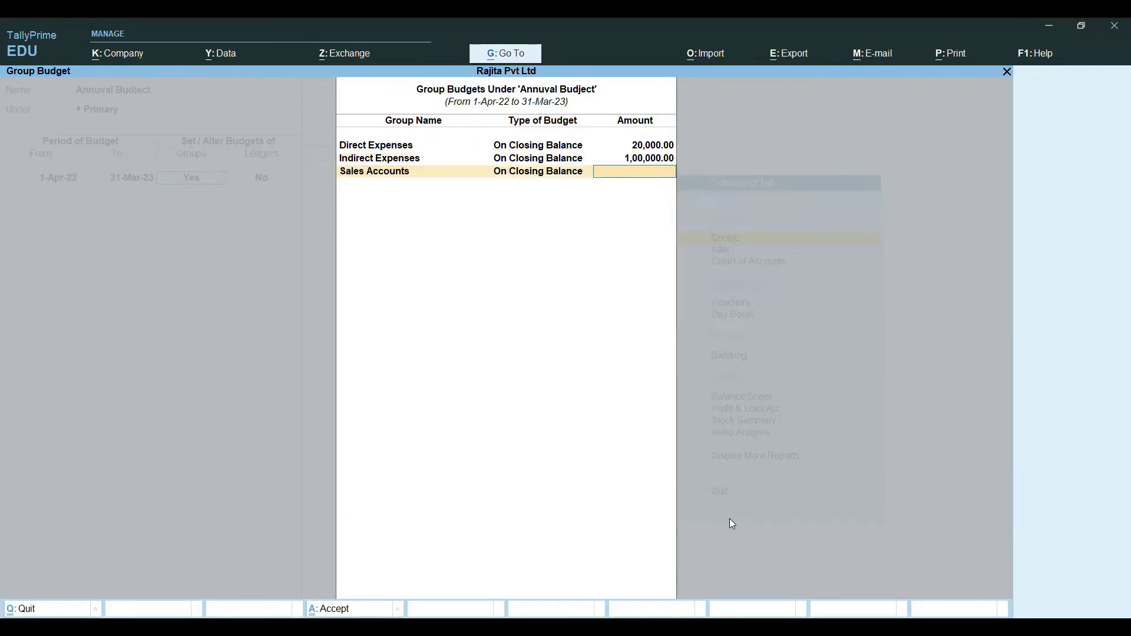
pyautogui.write('500000')
pyautogui.press('Return')
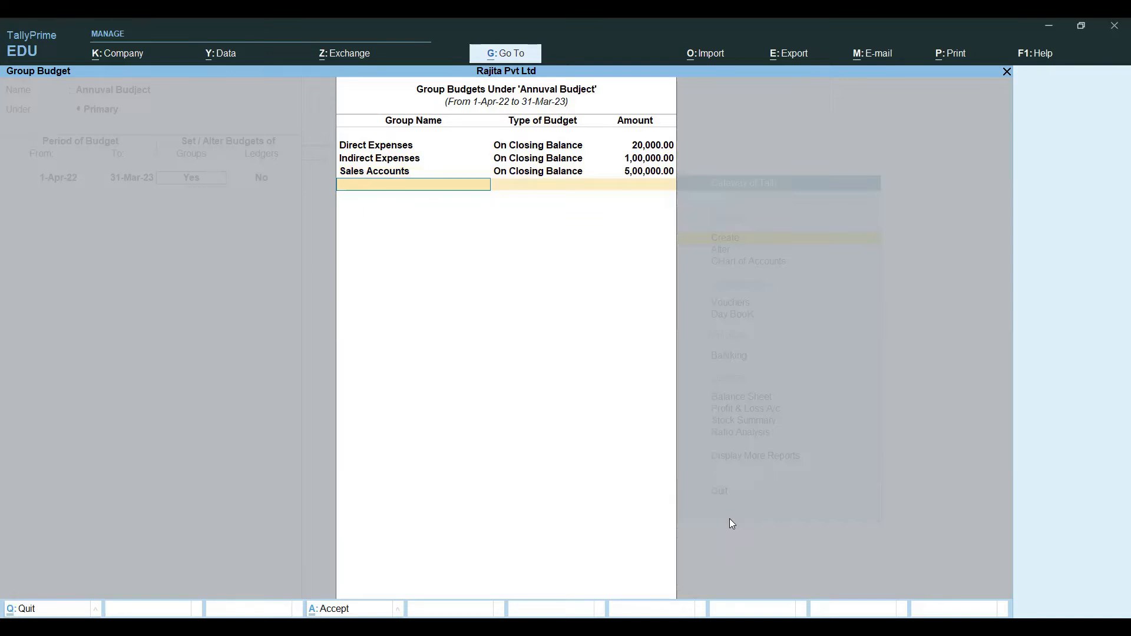
pyautogui.press('Return')
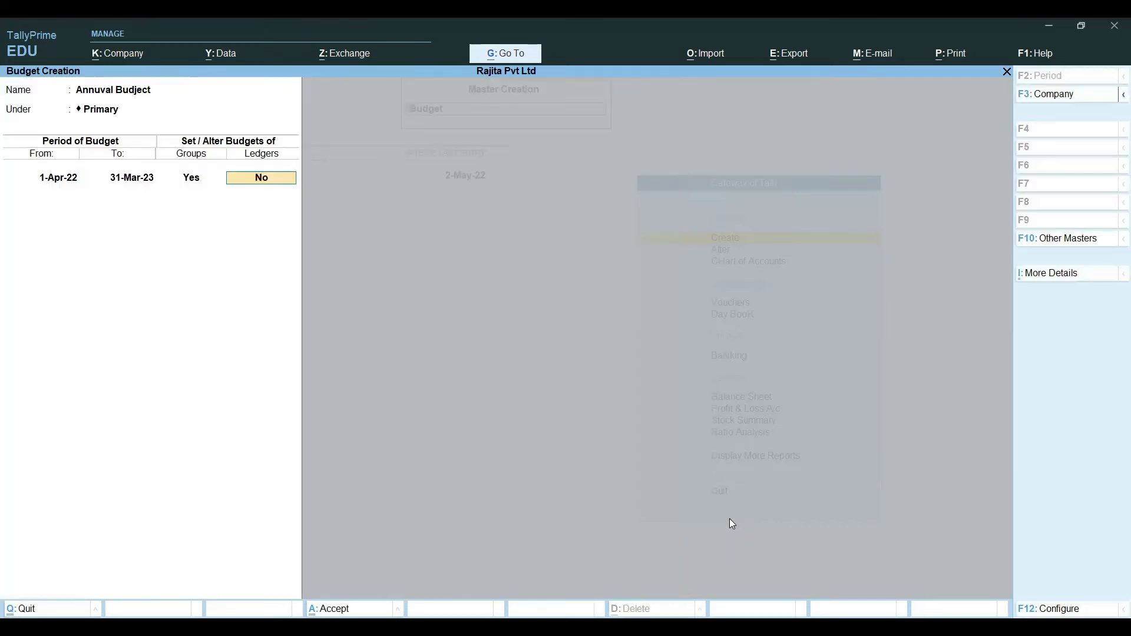
# - Choose Yes for setting ledger budgets and budget Wages Paid at 15,000 with type On Nett Transactions
pyautogui.write('yes')
pyautogui.press('Return')
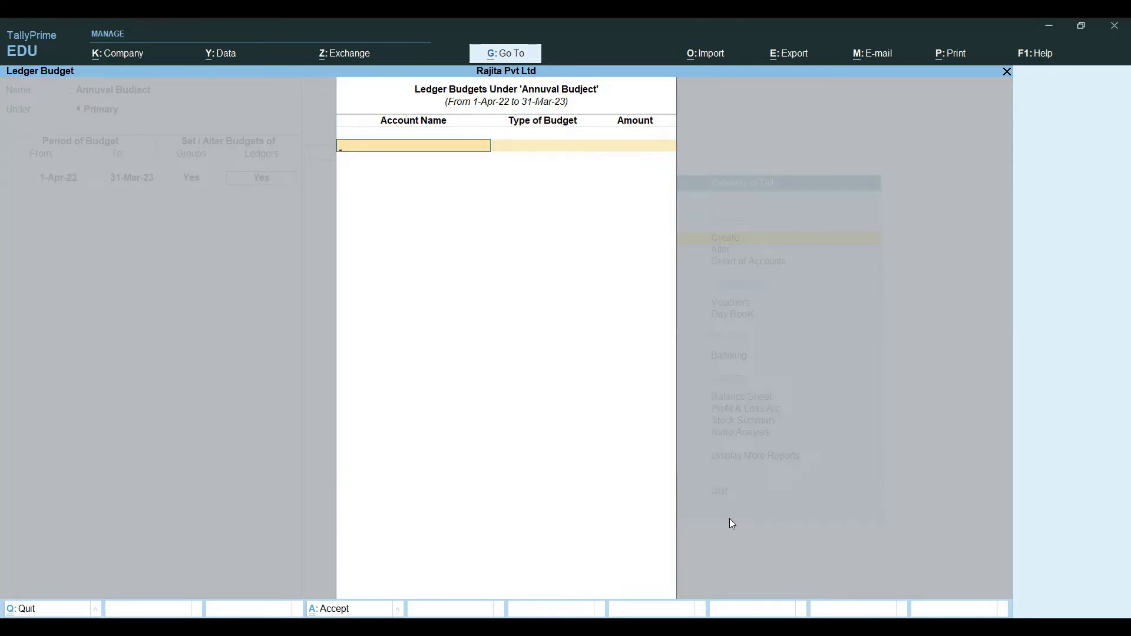
pyautogui.write('Wa')
pyautogui.press('Return')
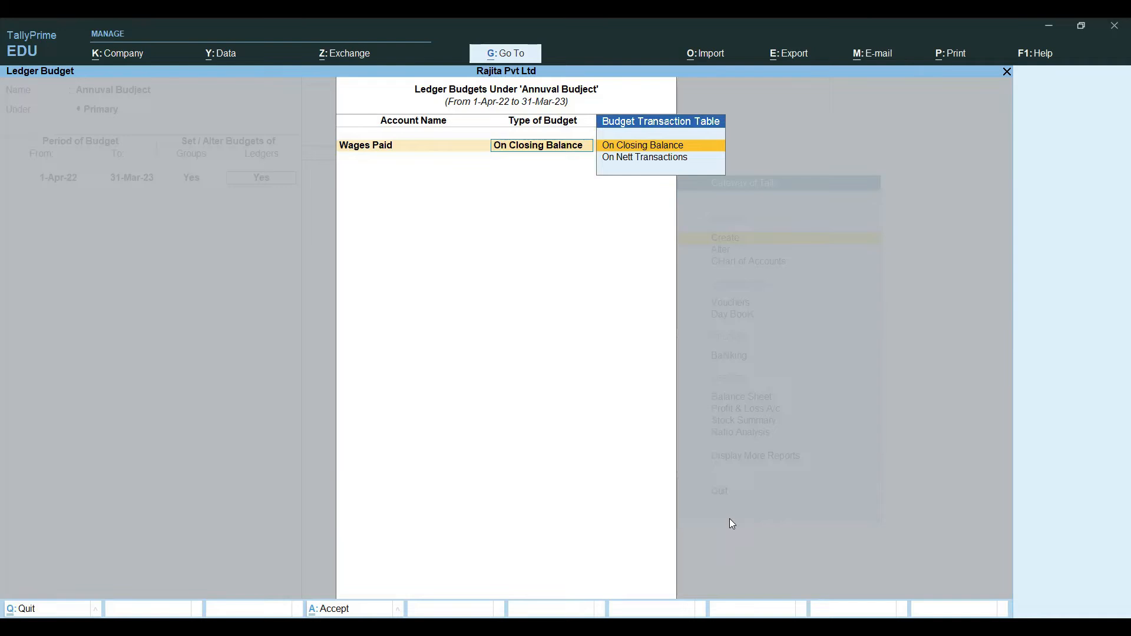
pyautogui.press('Down')
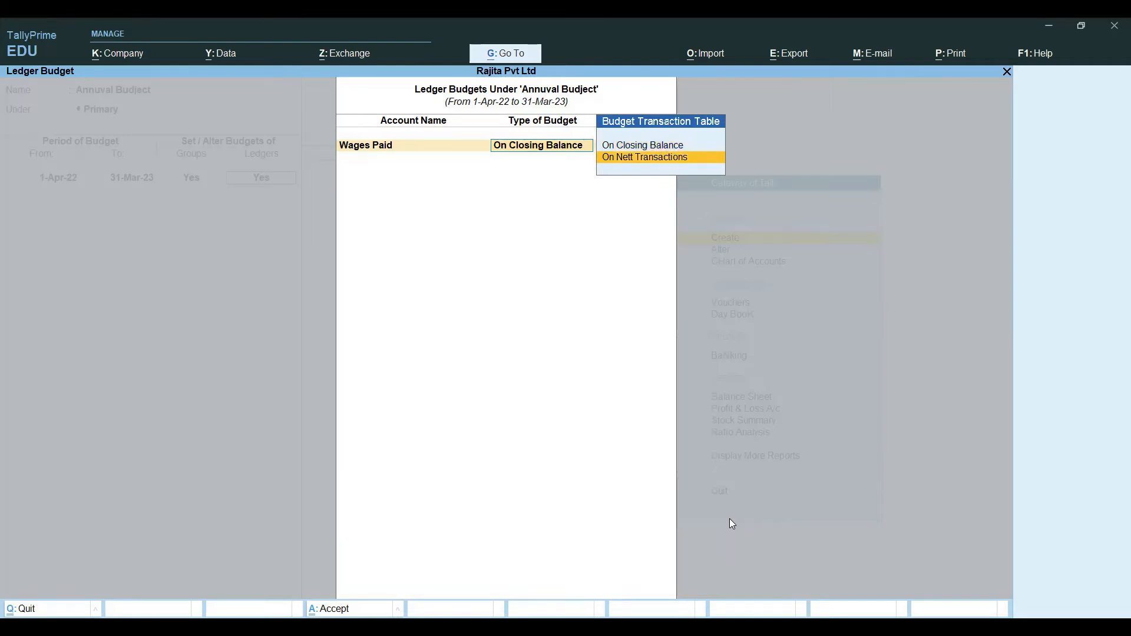
pyautogui.press('Return')
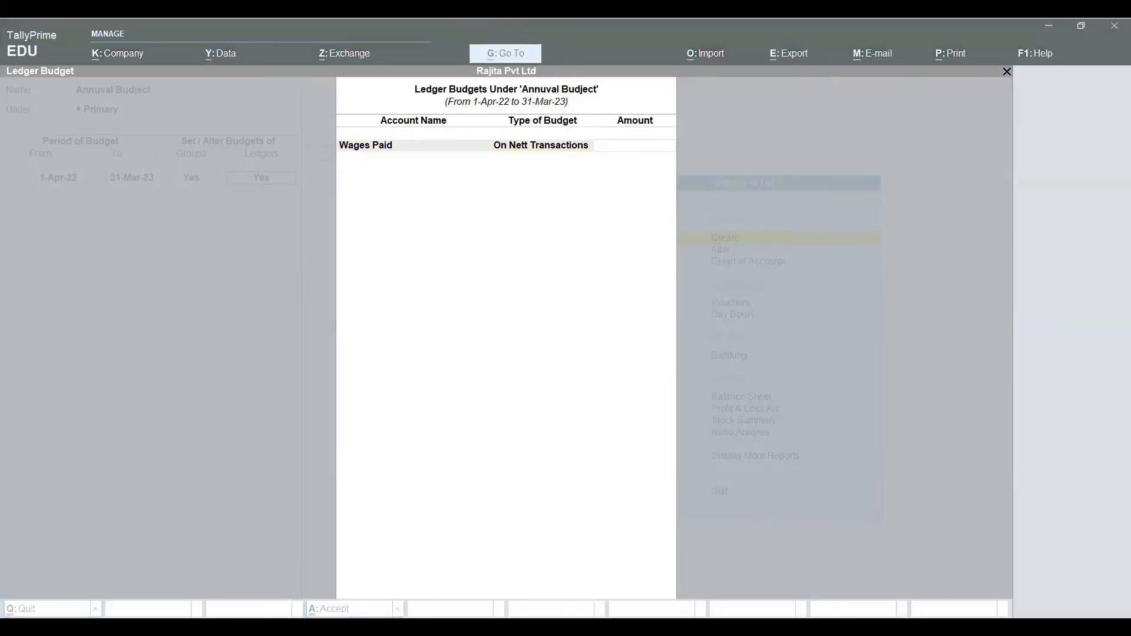
pyautogui.write('15000')
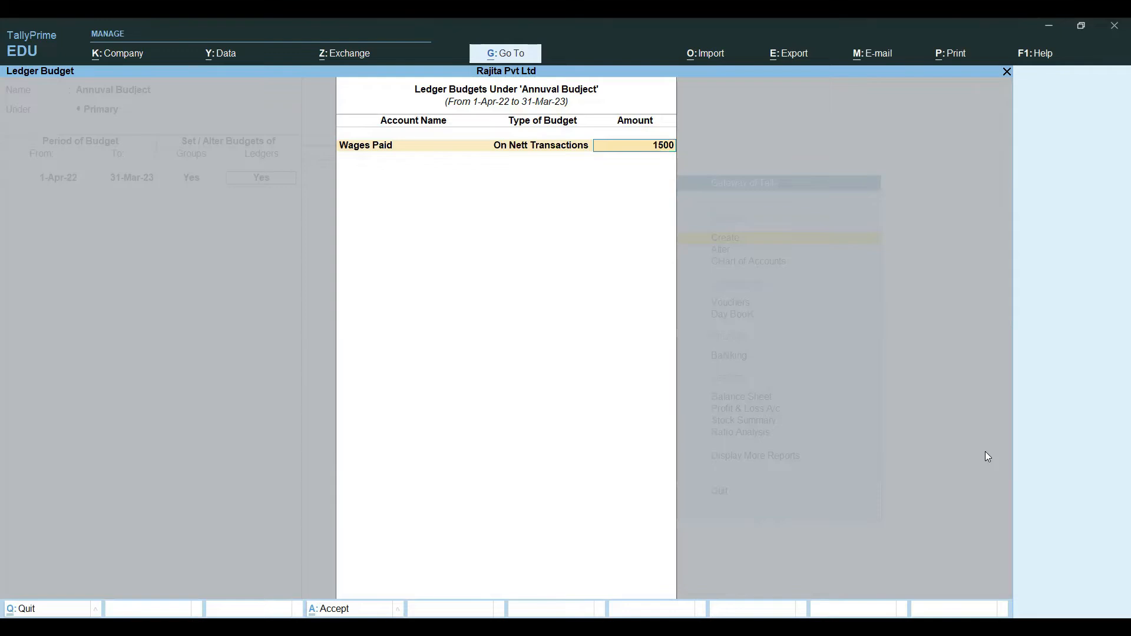
pyautogui.press('Return')
# - Add a ledger budget for Fright Inwords with type On Nett Transactions and an amount of 5,000
pyautogui.write('F')
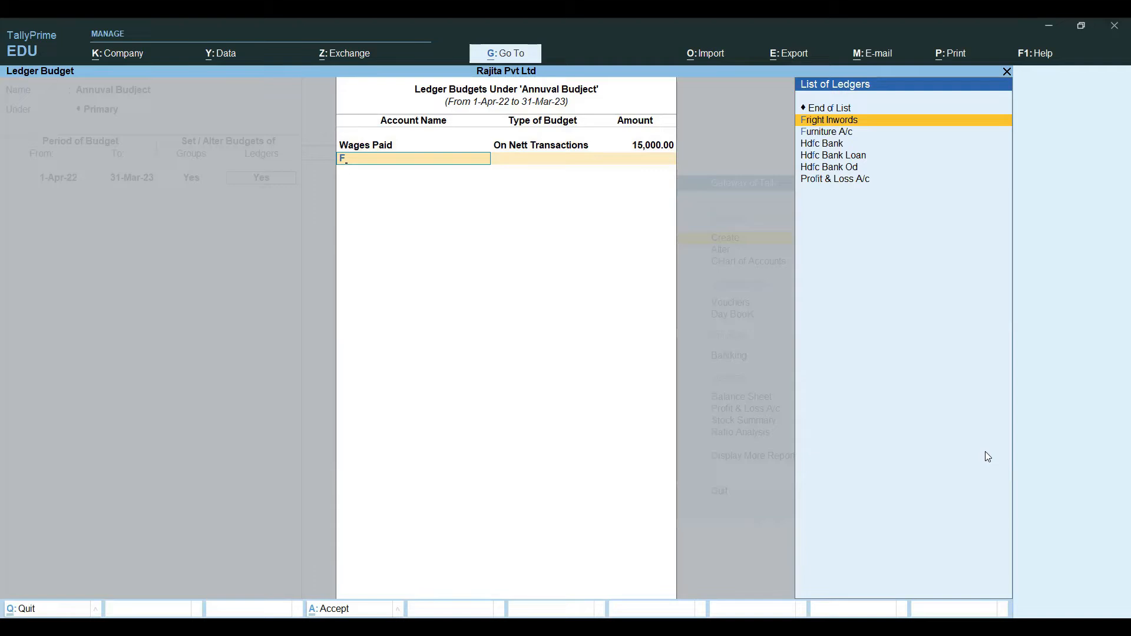
pyautogui.press('Return')
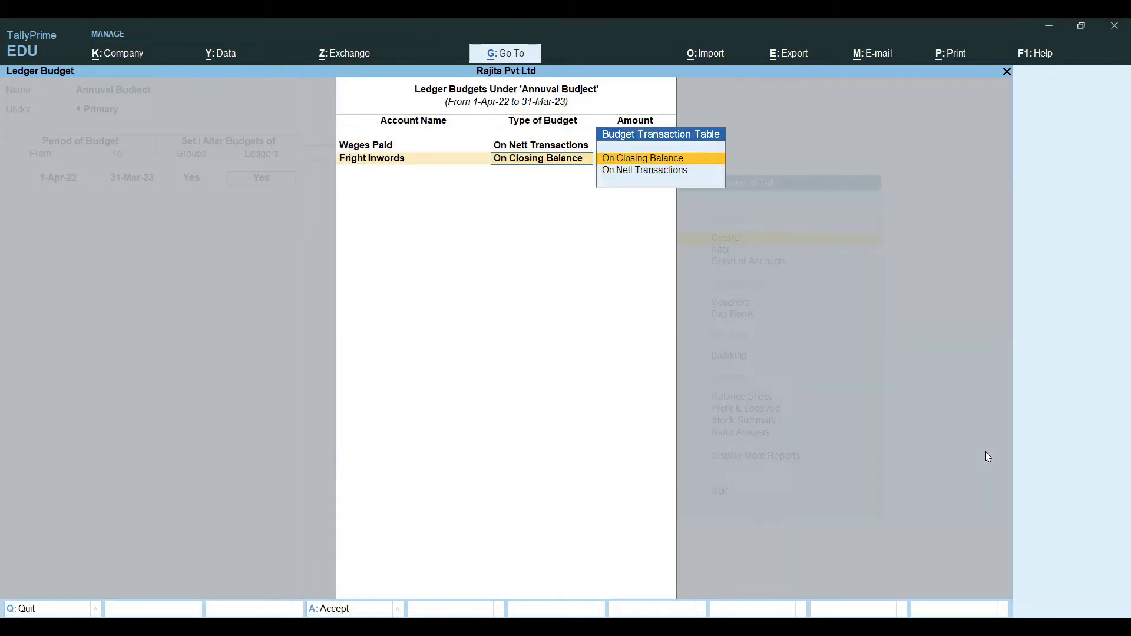
pyautogui.press('Down')
pyautogui.press('Return')
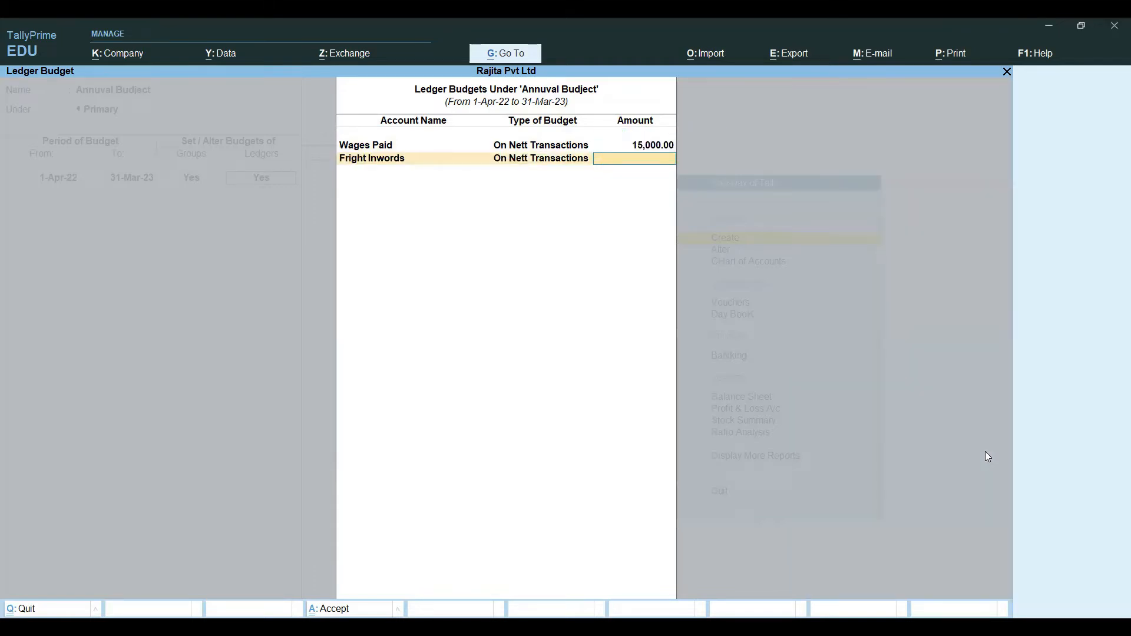
pyautogui.write('5000')
pyautogui.press('Return')
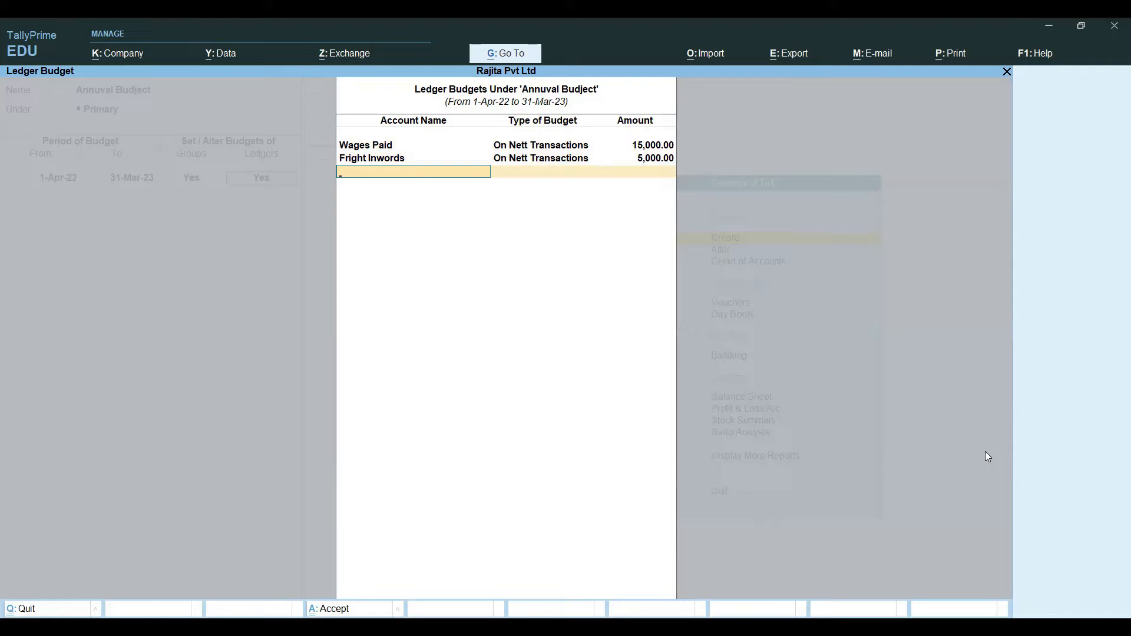
# - Add the Stattinary Exp Paid ledger as the third entry of the ledger budgets
pyautogui.press('Return')
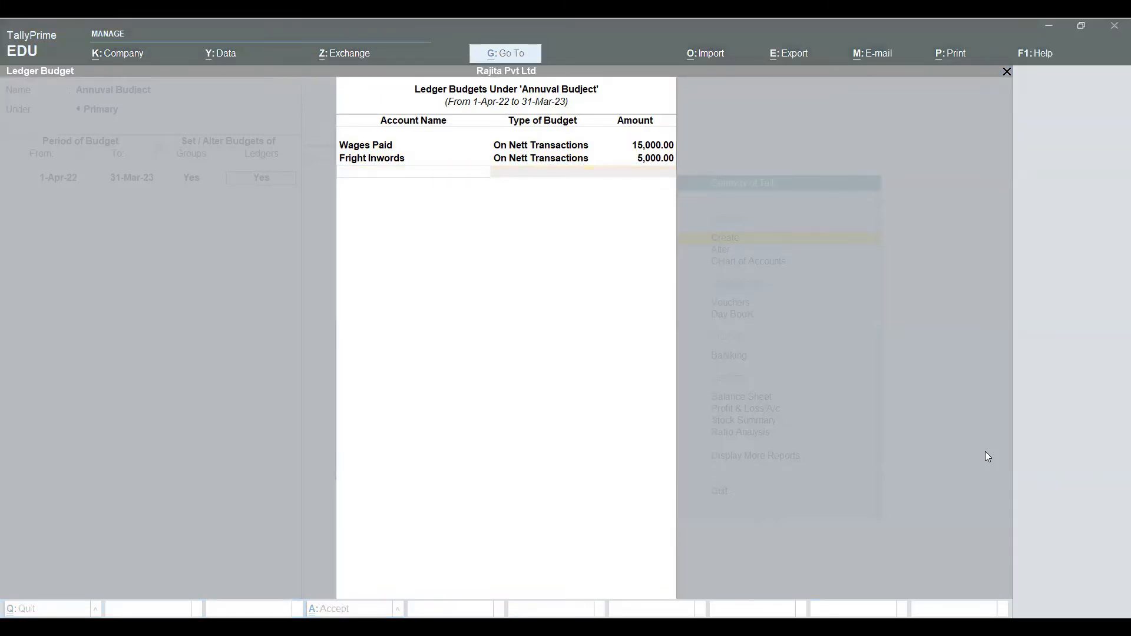
pyautogui.write('St')
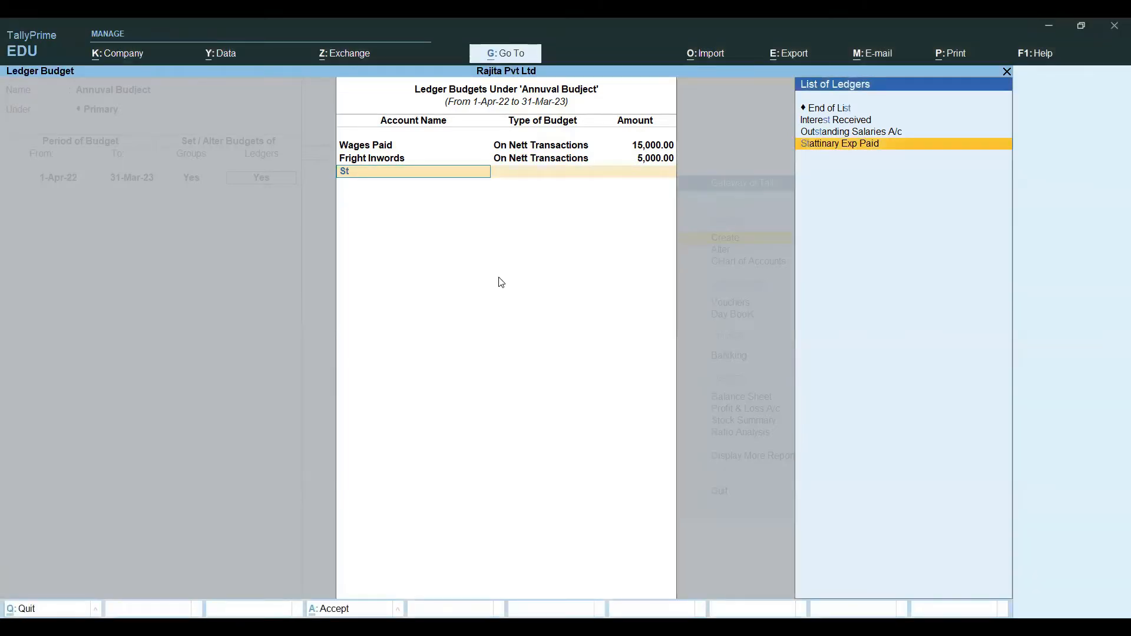
pyautogui.press('Return')
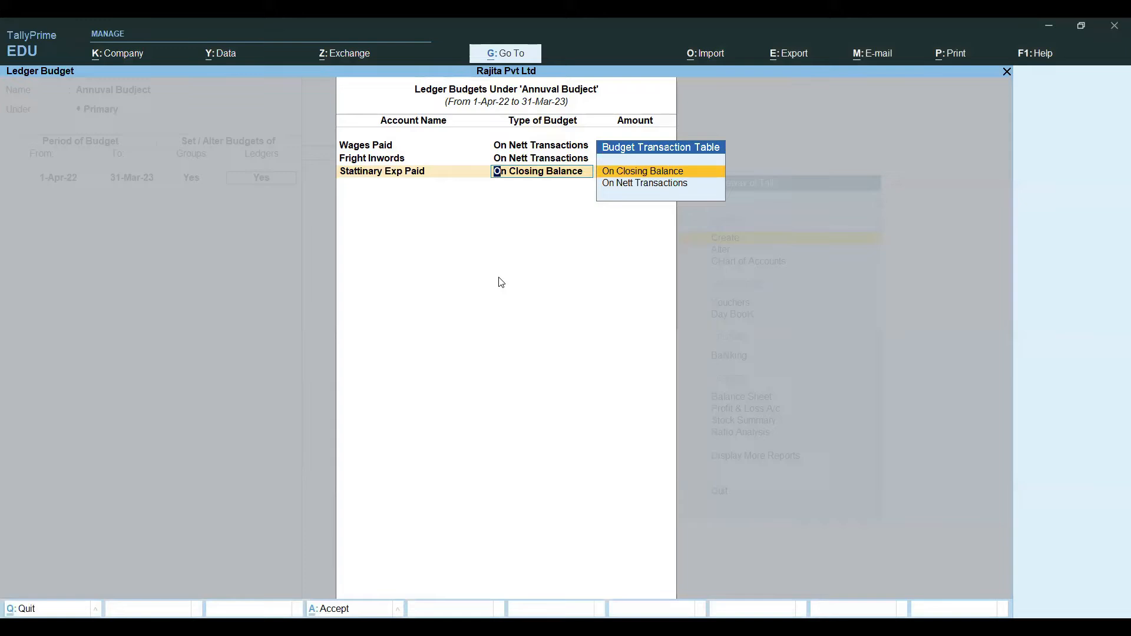
pyautogui.press('BackSpace')
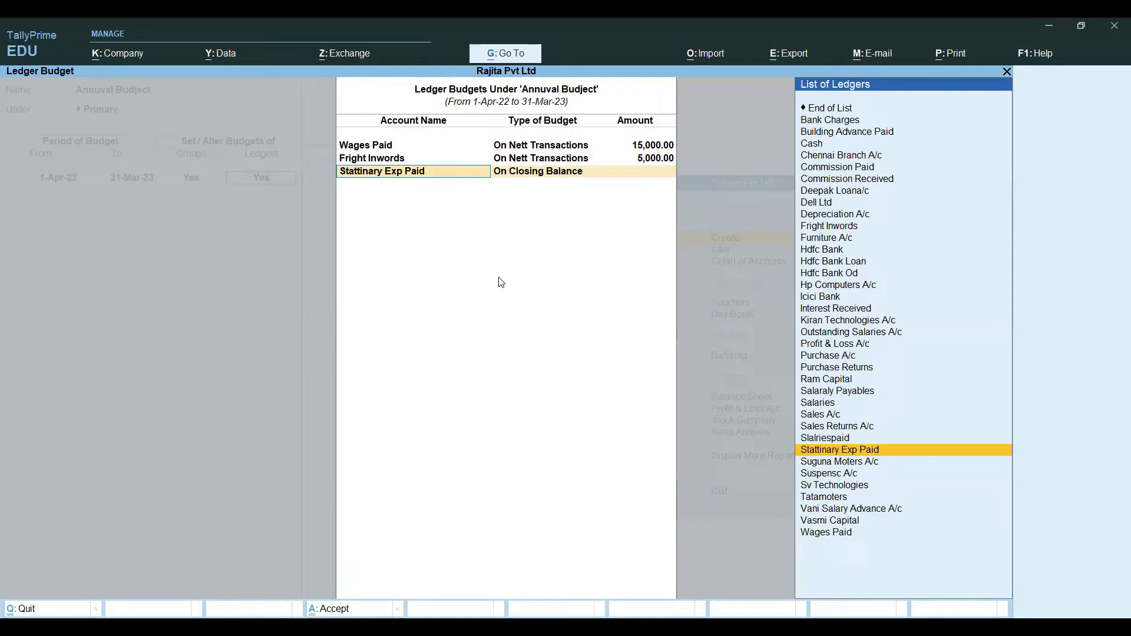
pyautogui.hotkey('alt', 'c')
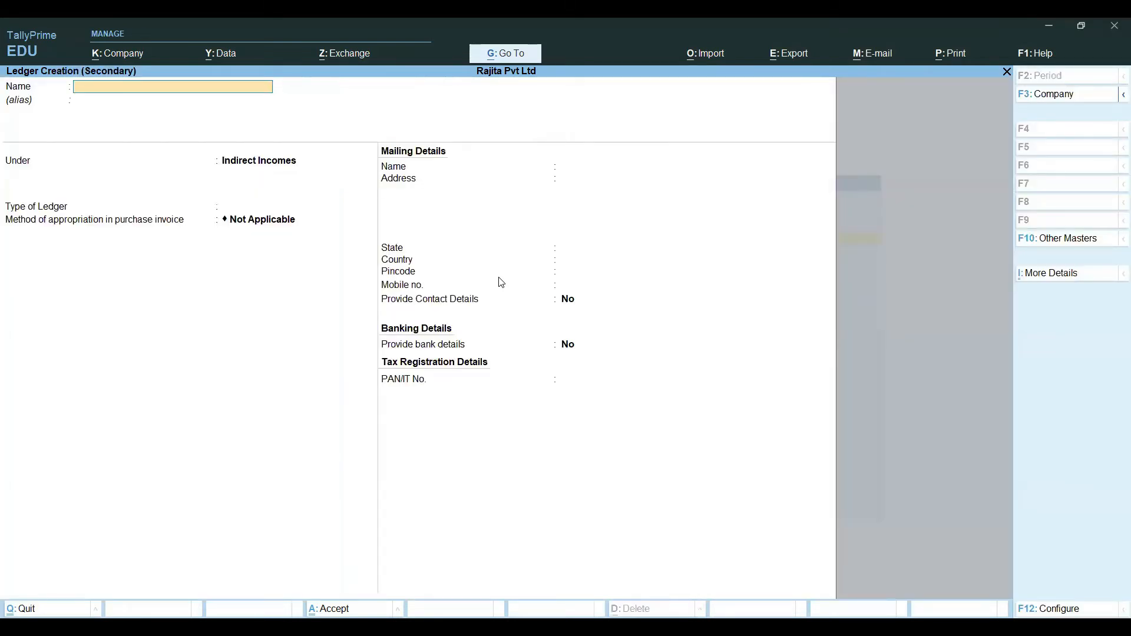
pyautogui.press('Escape')
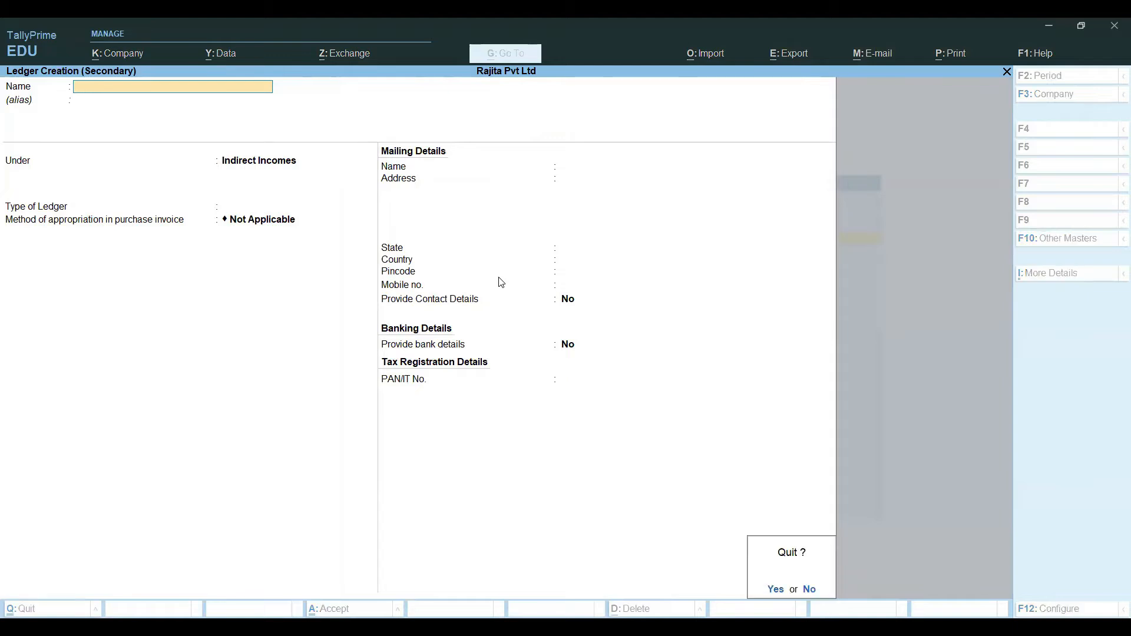
pyautogui.press('Return')
pyautogui.press('Return')
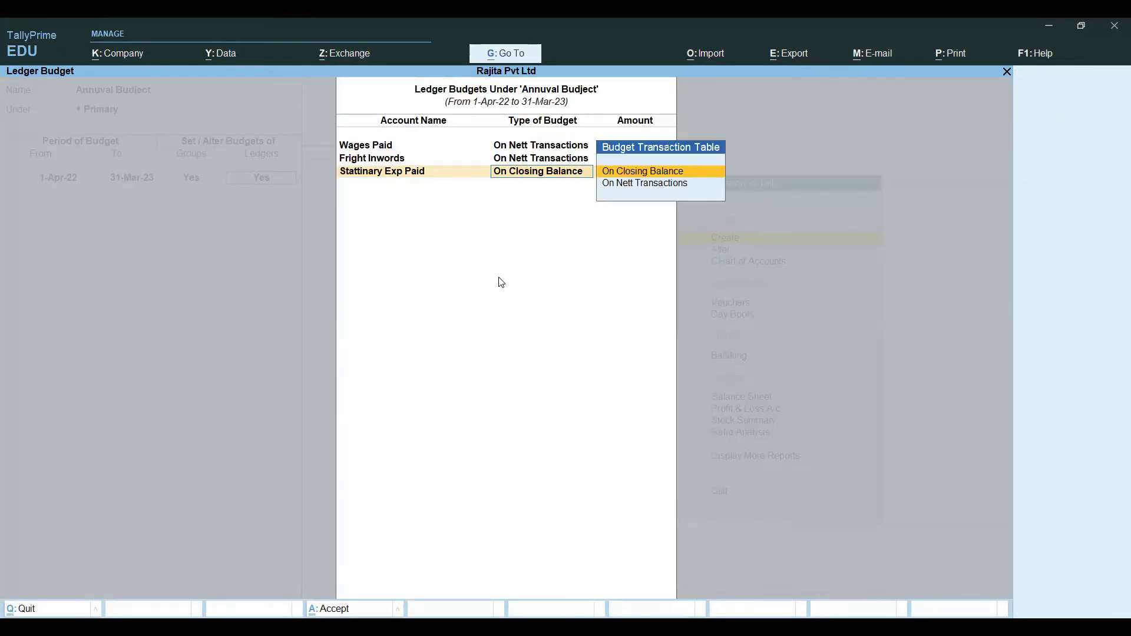
# - Set the budget type of Stattinary Exp Paid to On Nett Transactions and its amount to 10,000
pyautogui.press('Down')
pyautogui.press('Return')
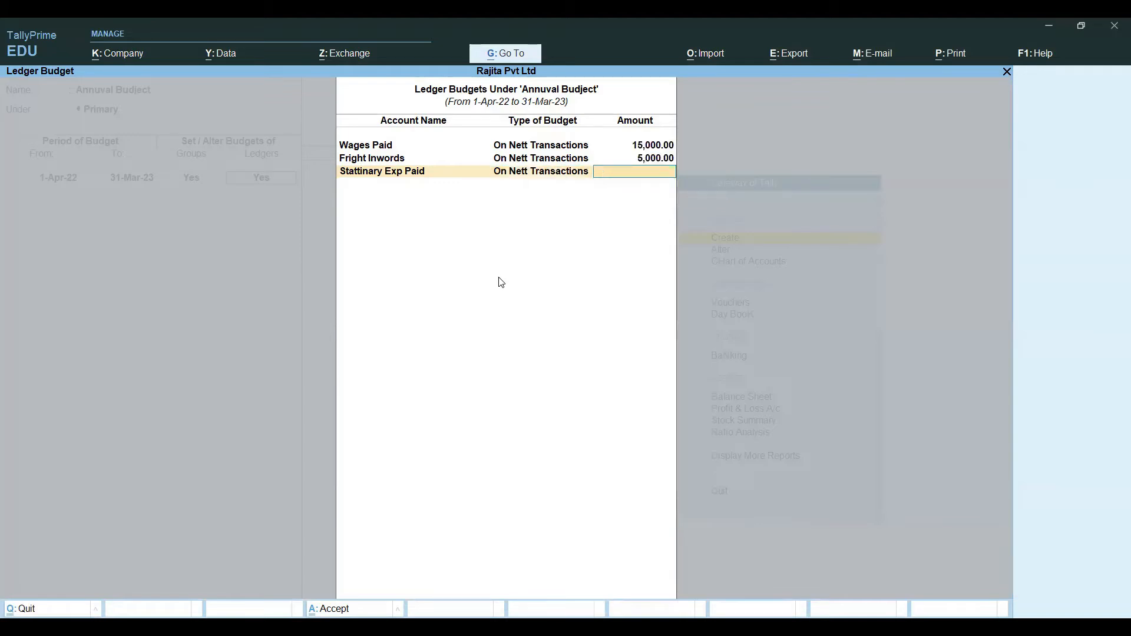
pyautogui.hotkey('alt', 'Tab')
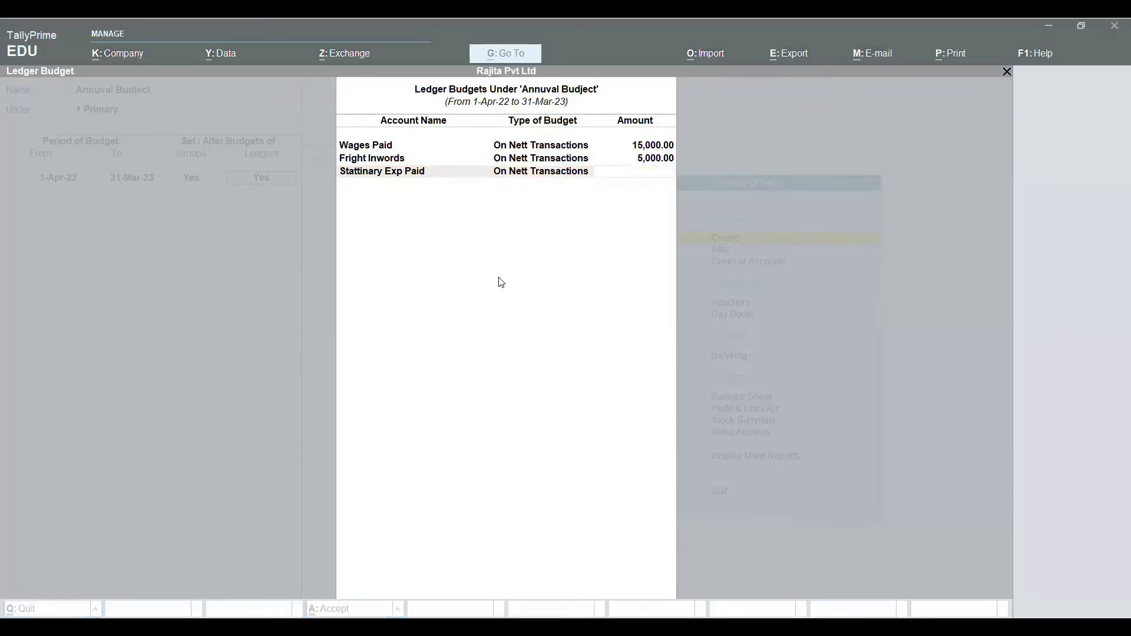
pyautogui.click(754, 541)
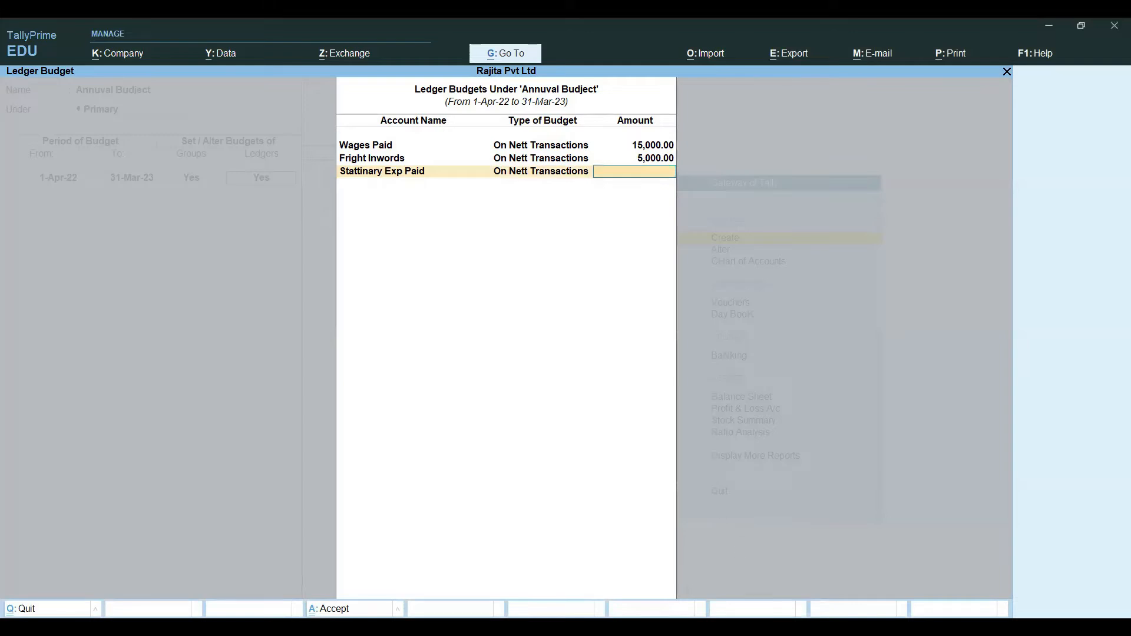
pyautogui.hotkey('alt', 'Tab')
pyautogui.click(728, 505)
pyautogui.write('10000')
pyautogui.press('Return')
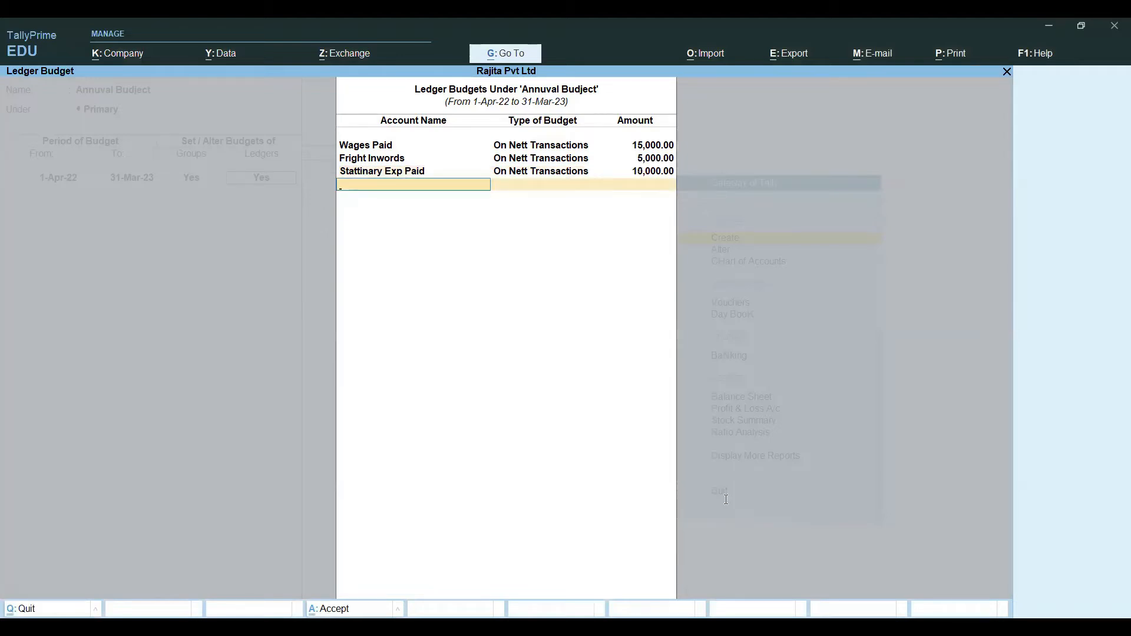
# - Create a Rent ledger under Indirect Expenses and add it as the fourth entry of the ledger budgets
pyautogui.write('Re')
pyautogui.press('BackSpace')
pyautogui.press('BackSpace')
pyautogui.hotkey('alt', 'c')
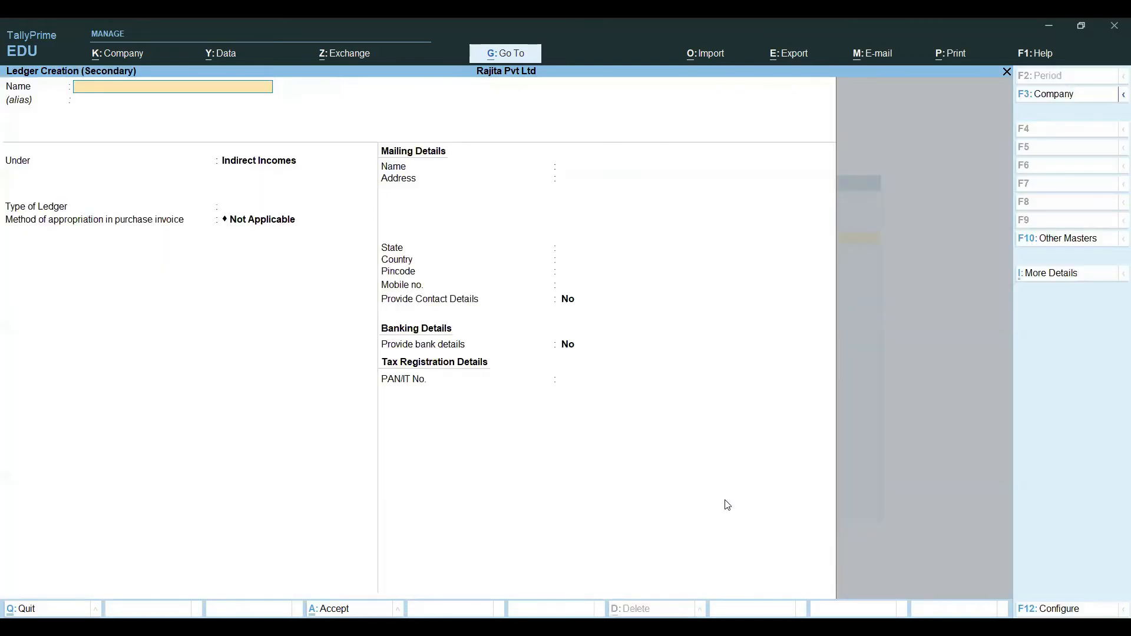
pyautogui.write('Ren')
pyautogui.press('Return')
pyautogui.write('in')
pyautogui.press('Down')
pyautogui.press('Down')
pyautogui.press('Down')
pyautogui.press('Return')
pyautogui.press('Return')
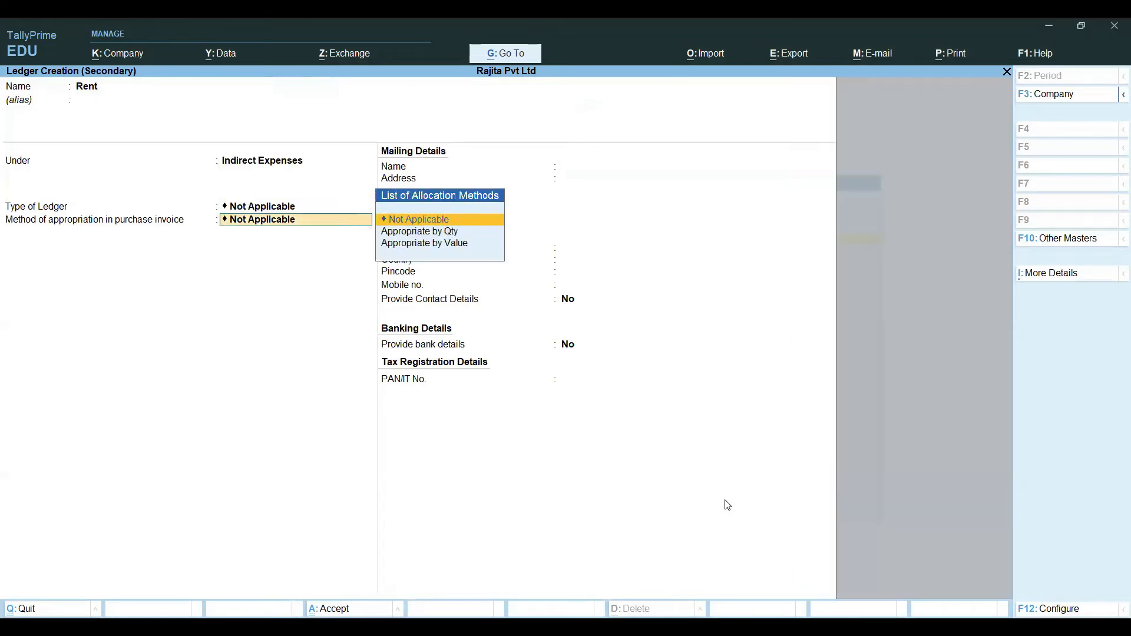
pyautogui.press('Return')
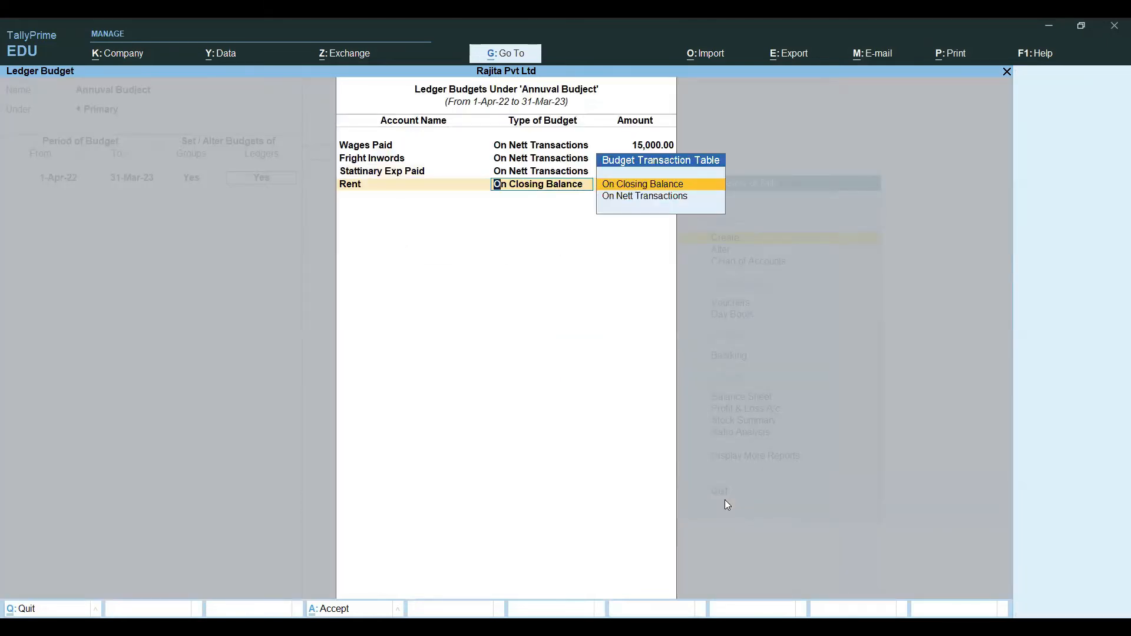
# - Set the budget type of Rent to On Nett Transactions and its amount to 50,000
pyautogui.press('Down')
pyautogui.press('Return')
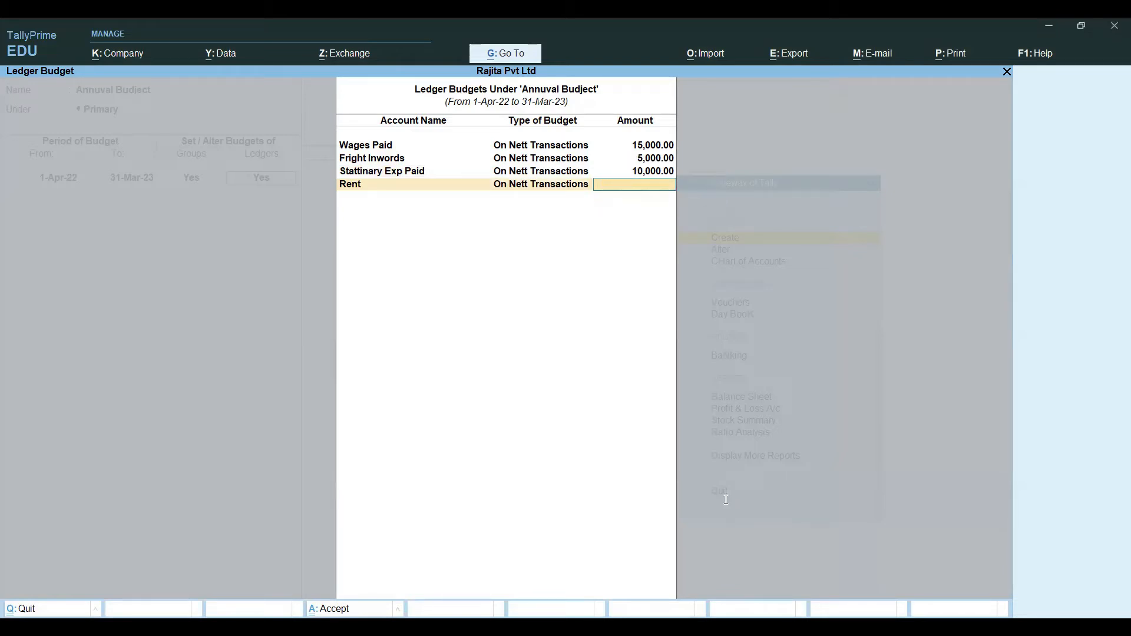
pyautogui.write('50000')
pyautogui.press('Return')
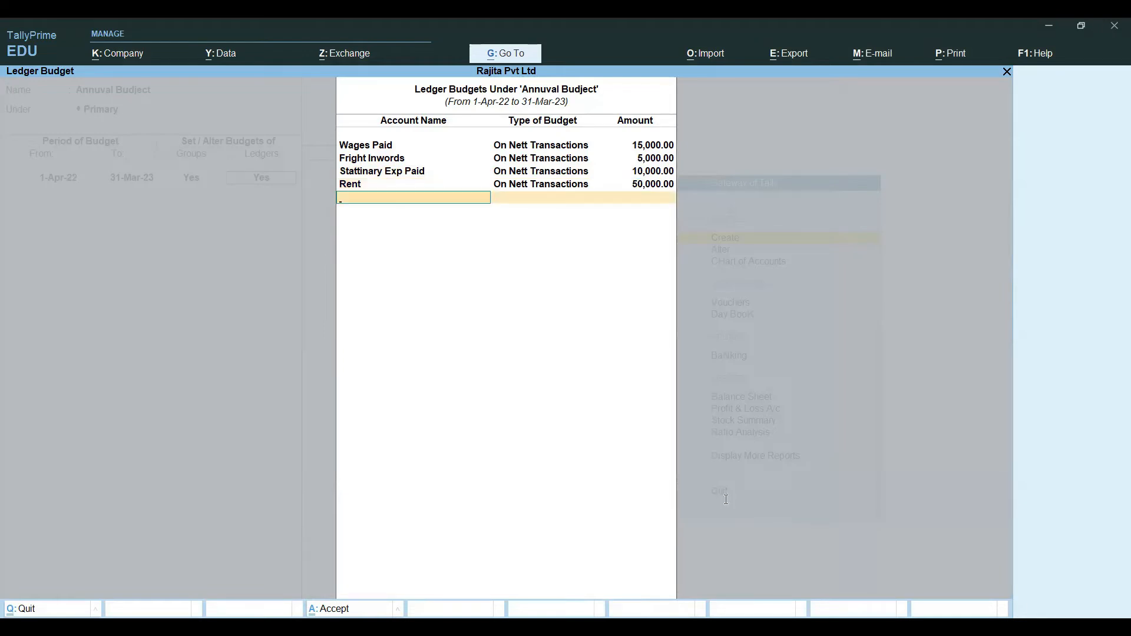
# - Create a Salary ledger under Indirect Expenses and add it as the fifth entry of the ledger budgets
pyautogui.press('Return')
pyautogui.write('Sa')
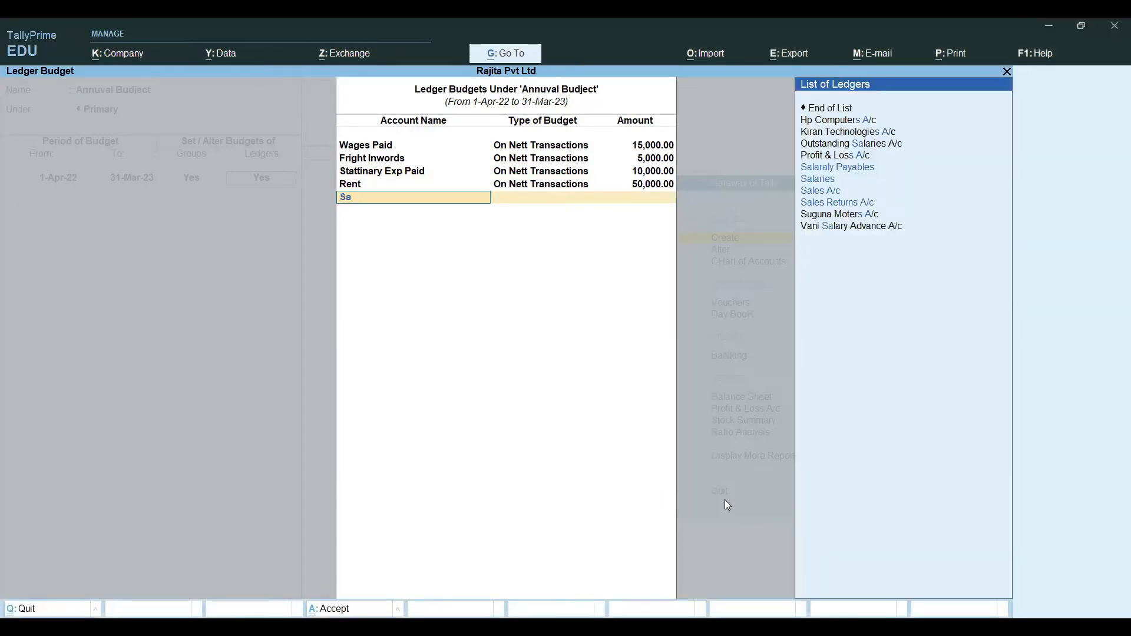
pyautogui.press('Down')
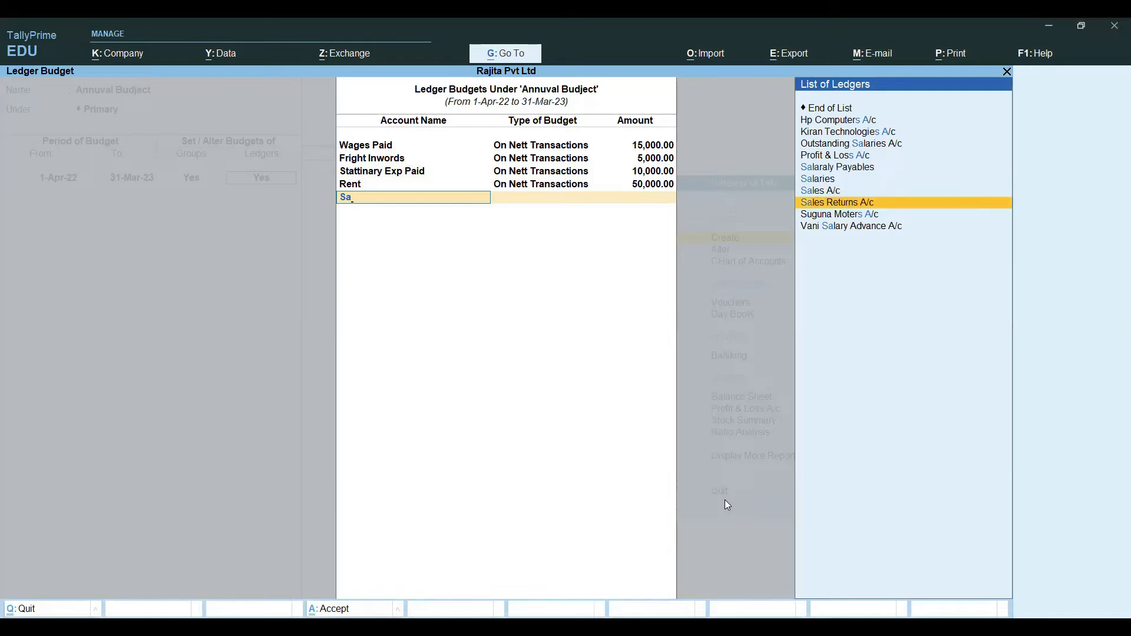
pyautogui.press('BackSpace')
pyautogui.press('BackSpace')
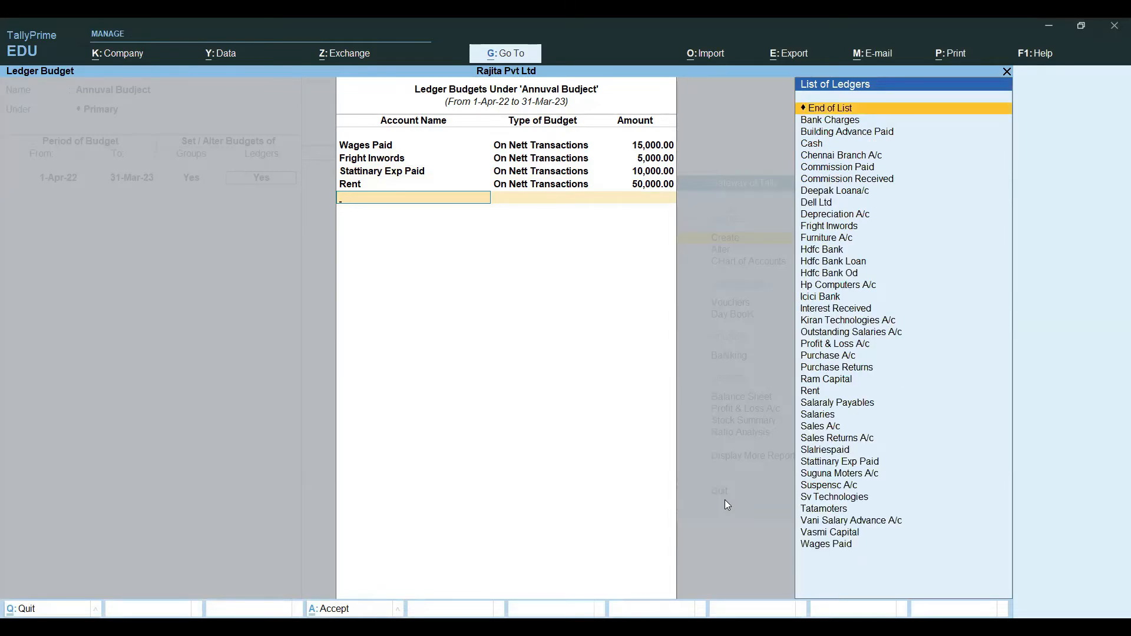
pyautogui.hotkey('alt', 'c')
pyautogui.write('Salary')
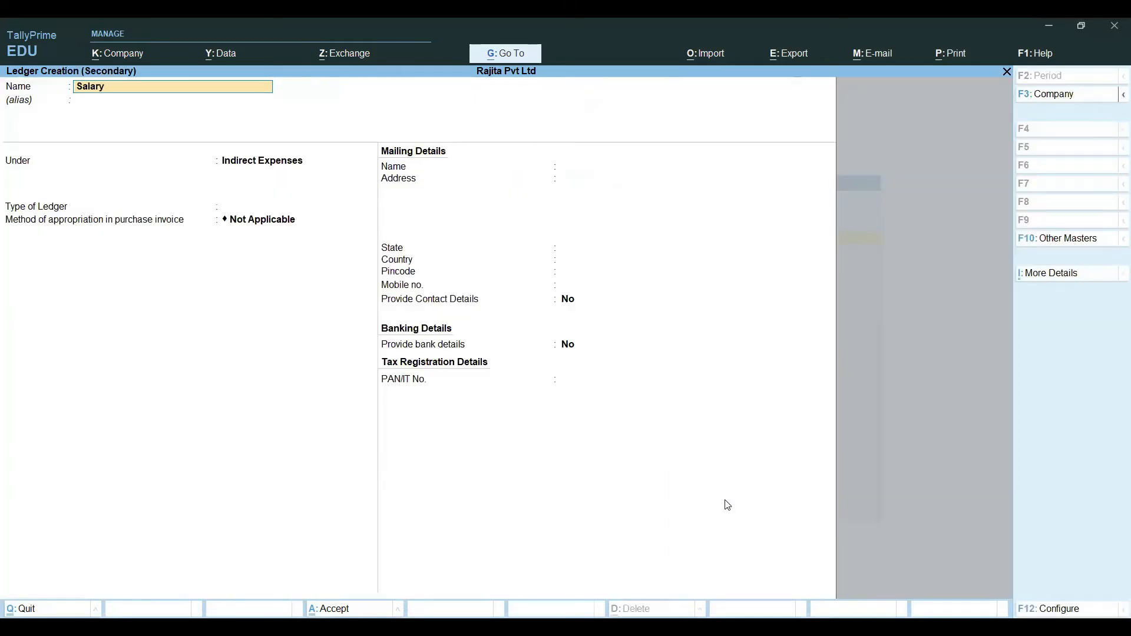
pyautogui.press('Return')
pyautogui.press('Return')
pyautogui.press('Return')
pyautogui.press('Return')
pyautogui.press('Return')
pyautogui.press('Return')
pyautogui.press('Return')
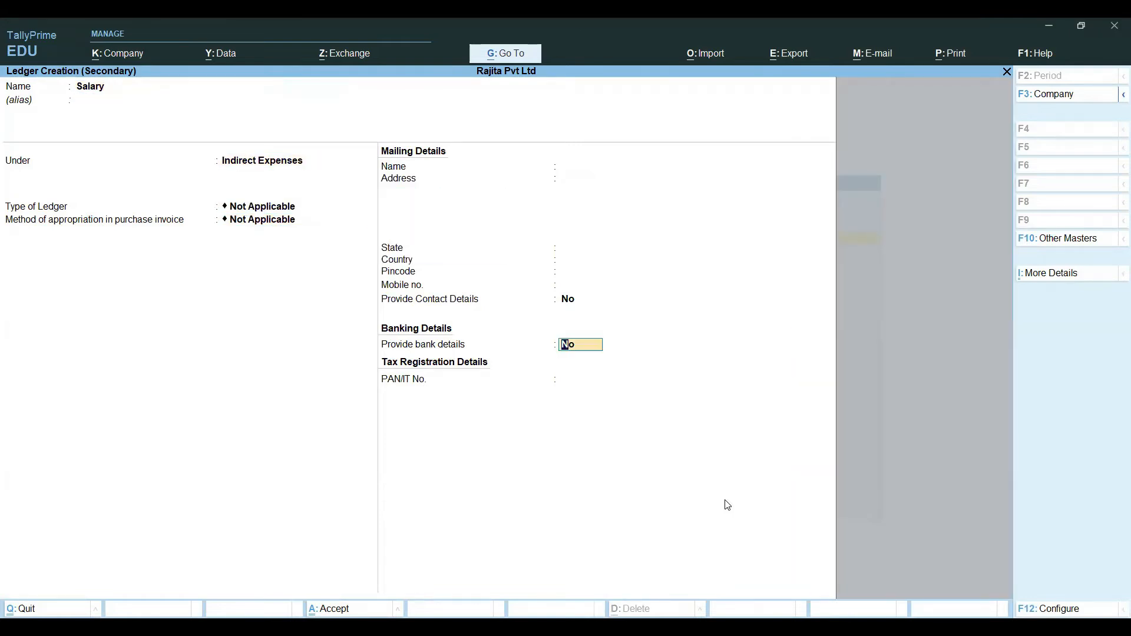
pyautogui.press('Return')
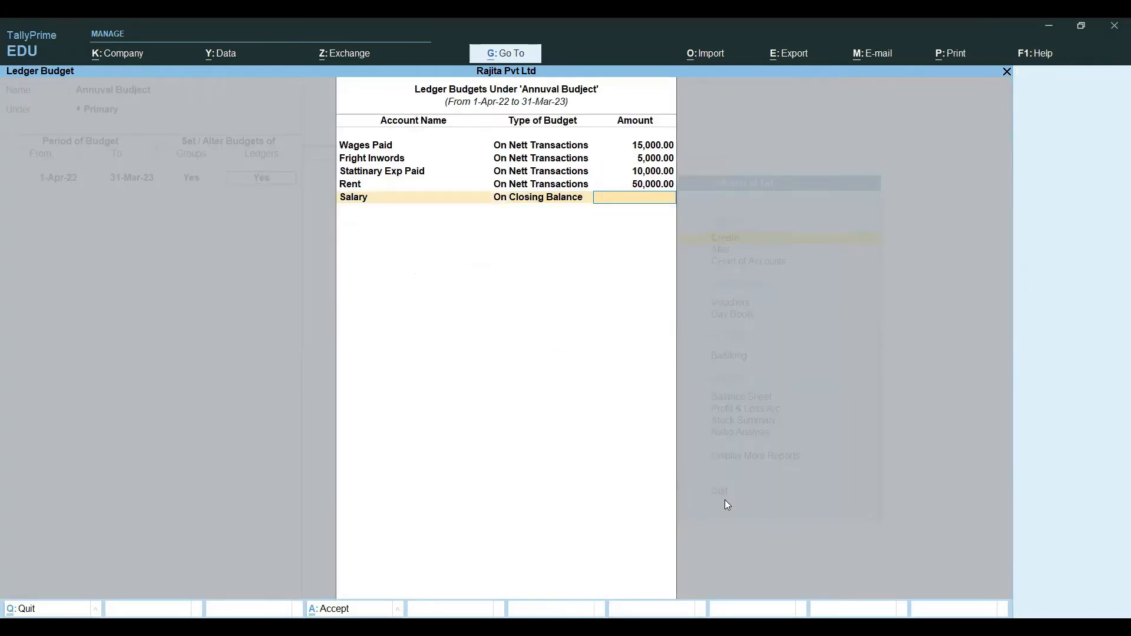
# - Set the budget type of Salary to On Nett Transactions and its amount to 20,000
pyautogui.press('BackSpace')
pyautogui.press('Down')
pyautogui.press('Return')
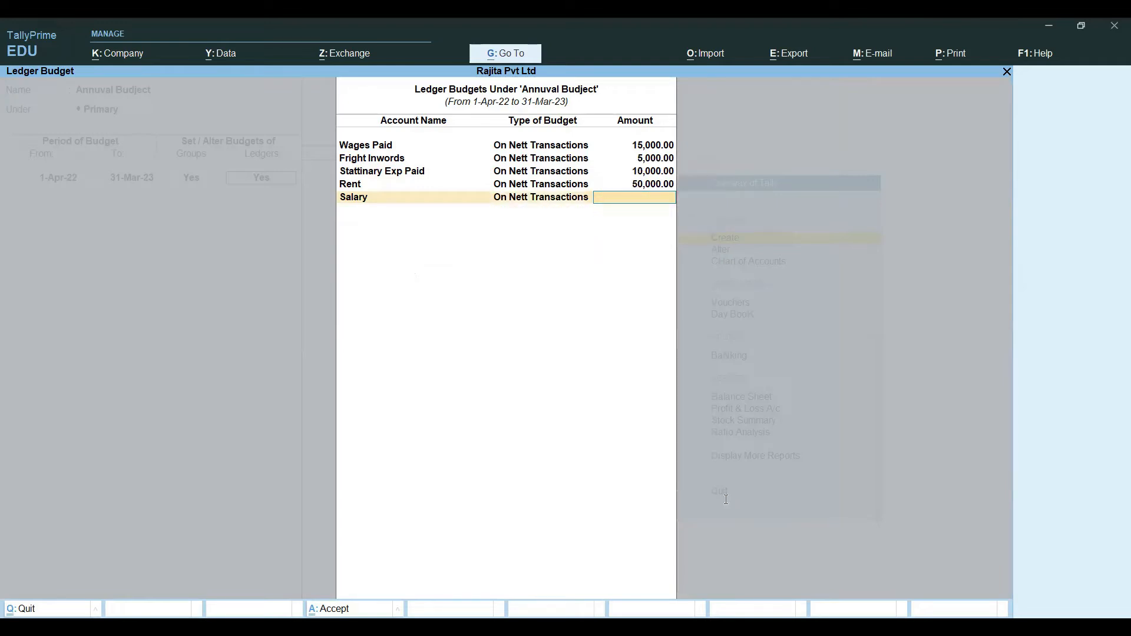
pyautogui.write('20000')
pyautogui.press('Return')
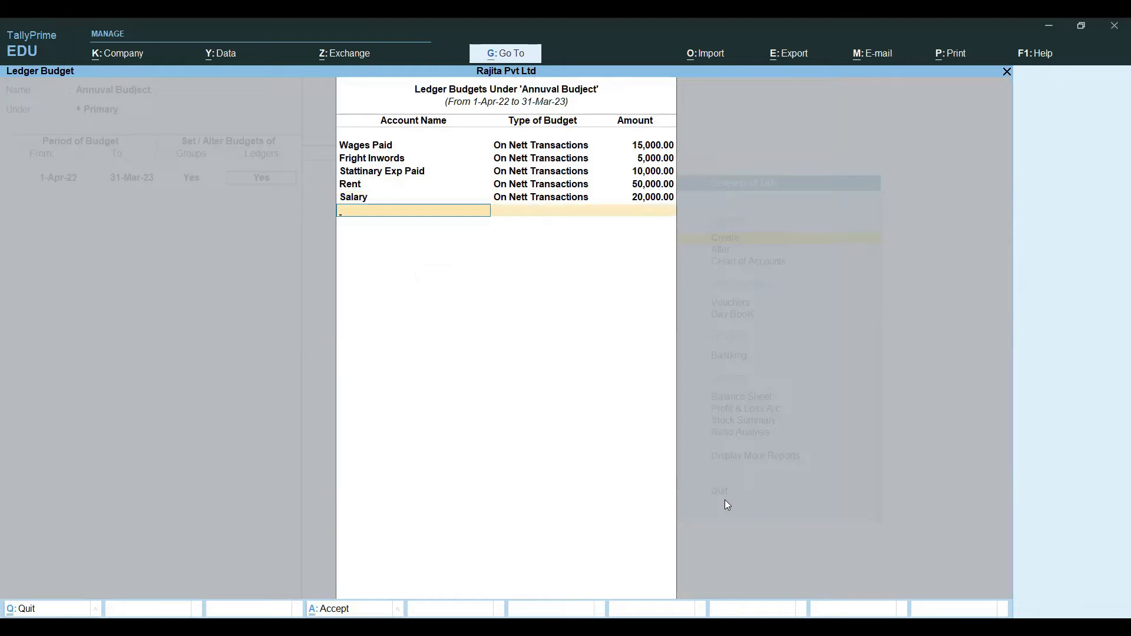
# - Create a Discount ledger under Indirect Expenses and add it as the sixth entry of the ledger budgets
pyautogui.press('Return')
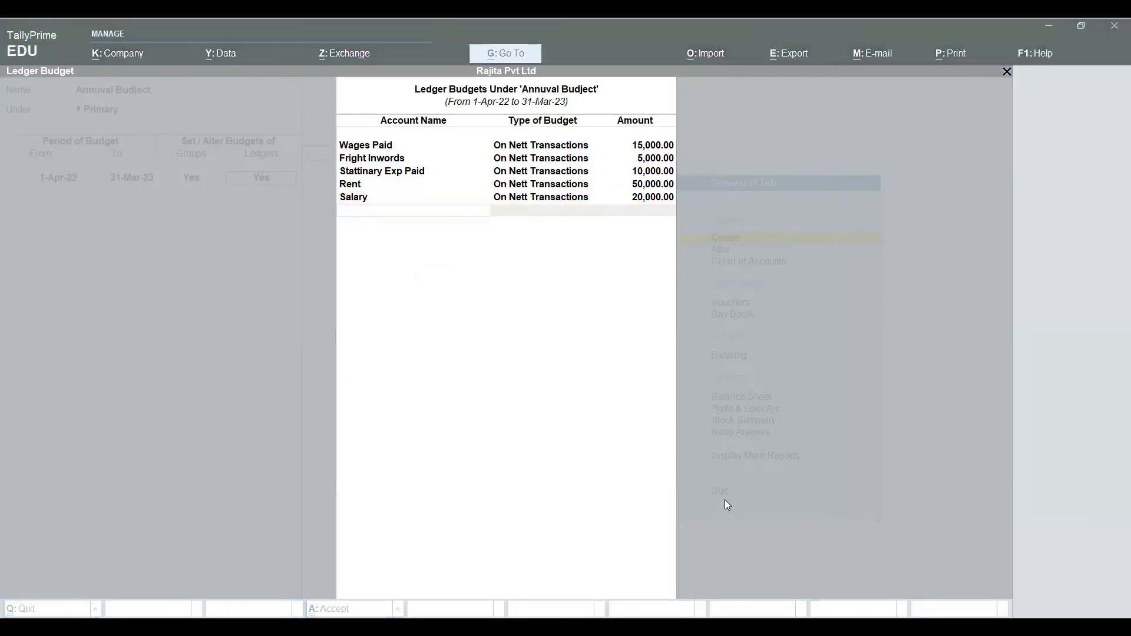
pyautogui.write('di')
pyautogui.press('BackSpace')
pyautogui.press('BackSpace')
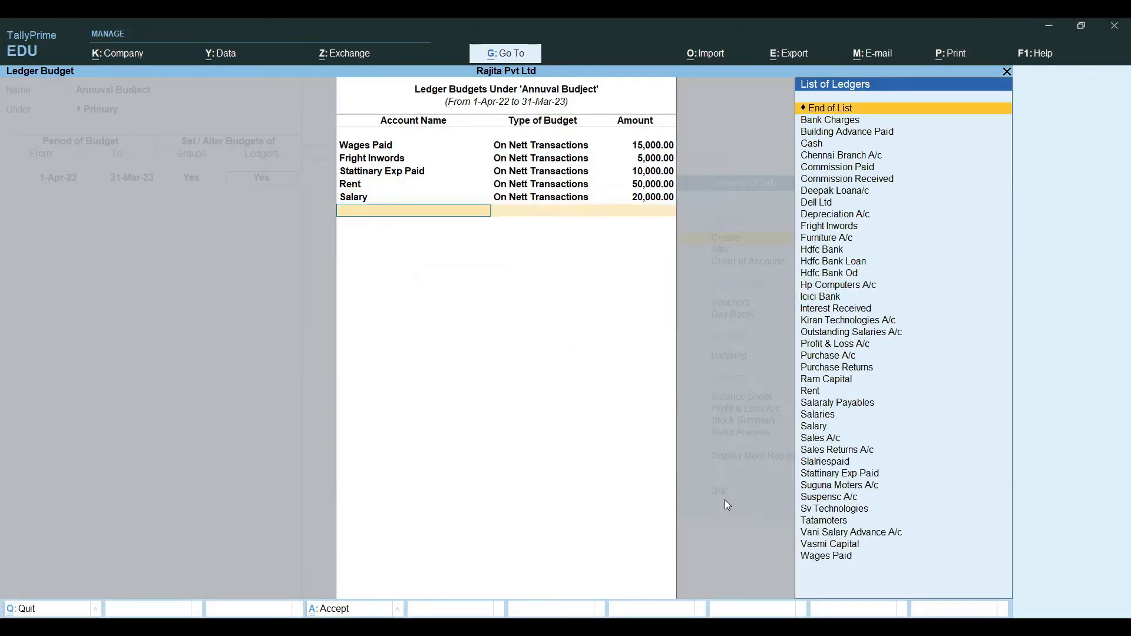
pyautogui.hotkey('alt', 'c')
pyautogui.write('Dis')
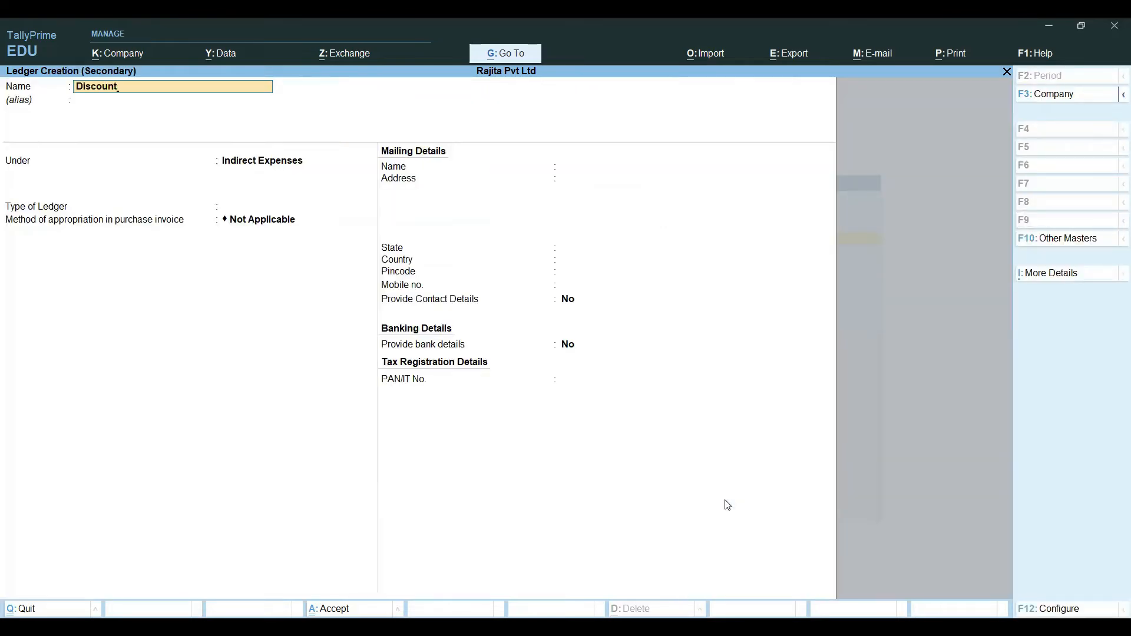
pyautogui.write('count')
pyautogui.press('Return')
pyautogui.press('Return')
pyautogui.press('Return')
pyautogui.press('Return')
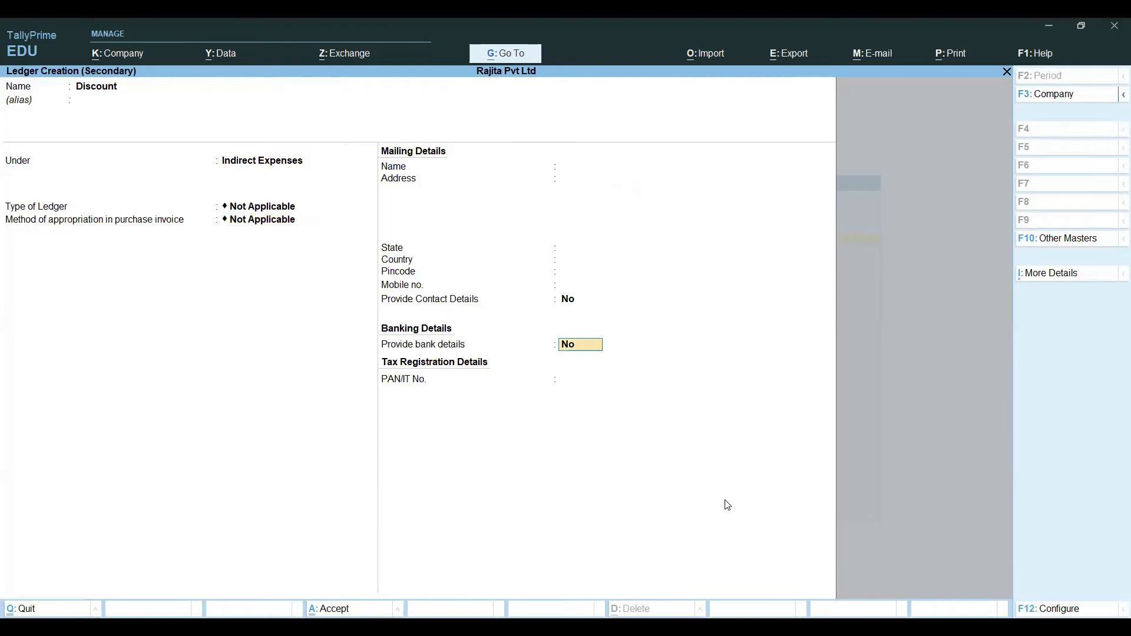
pyautogui.hotkey('ctrl', 'a')
# - Set the budget type of Discount to On Nett Transactions and its amount to 5,000
pyautogui.press('Down')
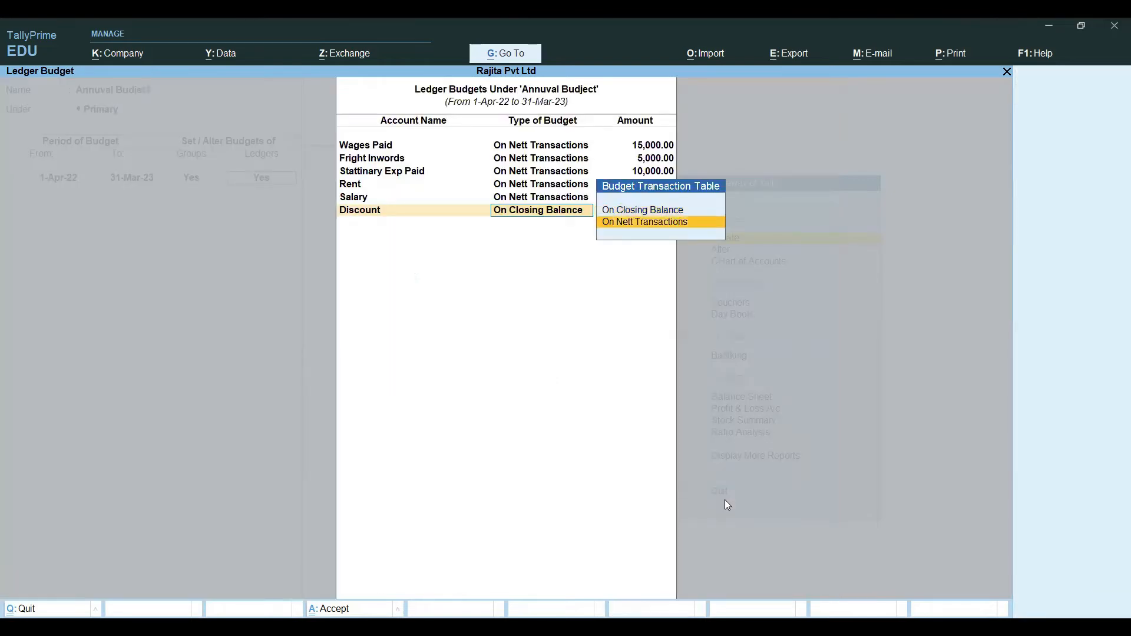
pyautogui.press('Return')
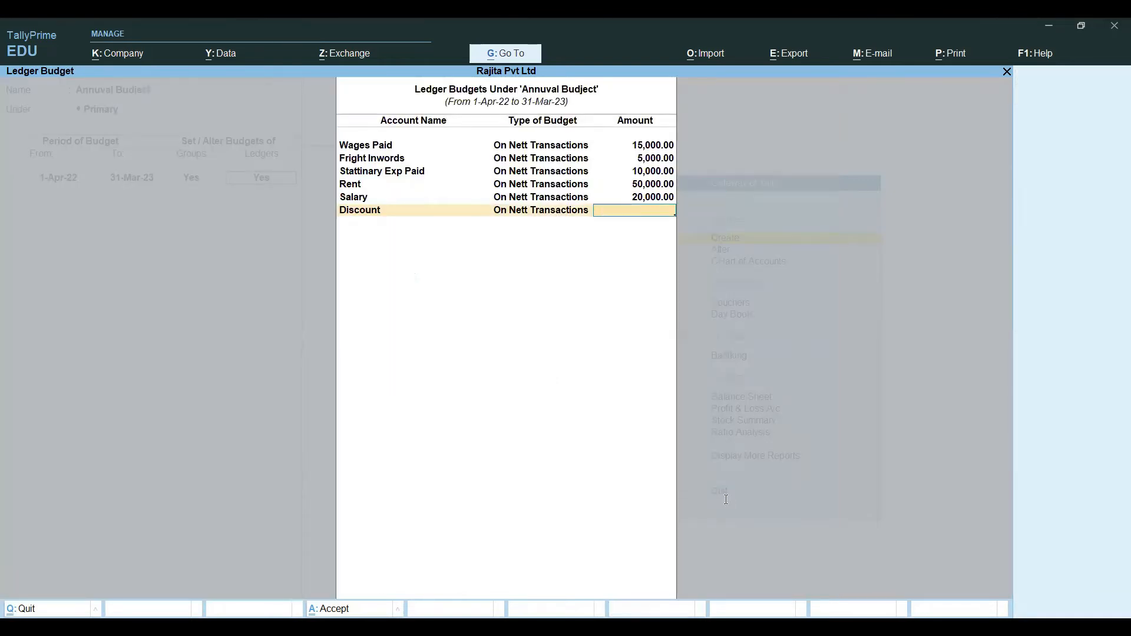
pyautogui.hotkey('alt', 'Tab')
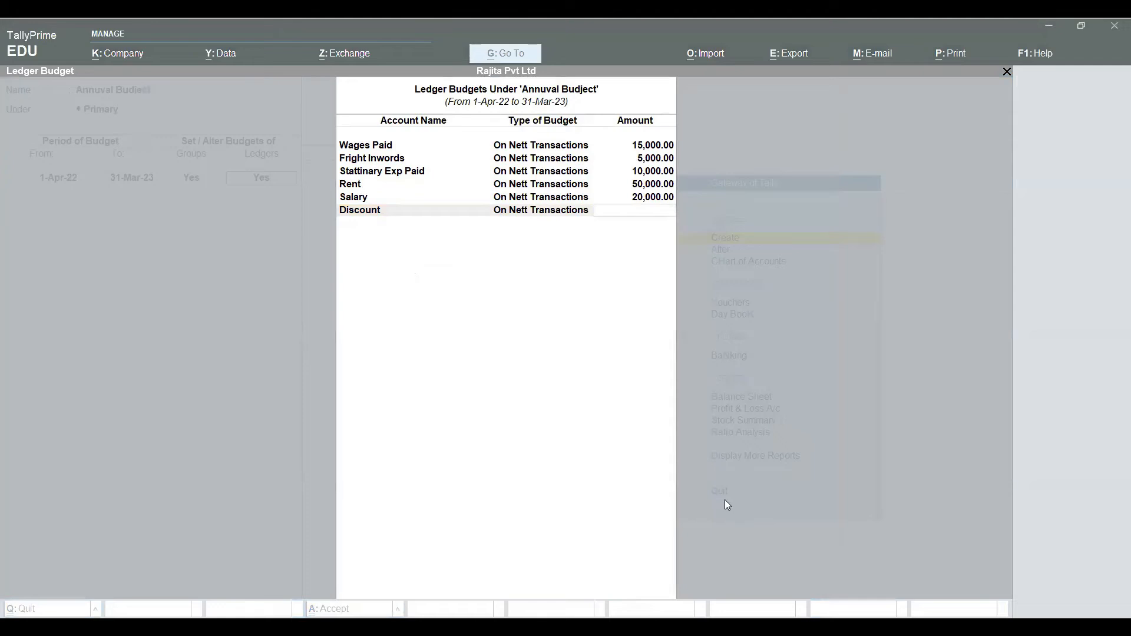
pyautogui.hotkey('alt', 'Tab')
pyautogui.write('5000')
pyautogui.press('Return')
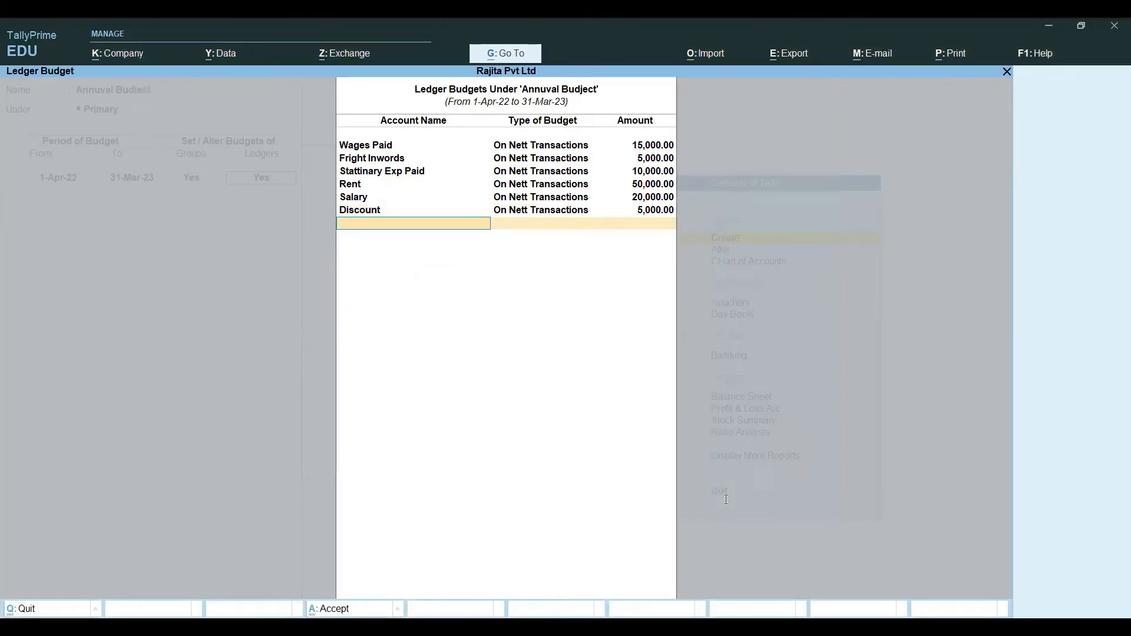
# - Add a ledger budget for Commission Paid with type On Nett Transactions and an amount of 10,000
pyautogui.hotkey('alt', 'Tab')
pyautogui.hotkey('alt', 'Tab')
pyautogui.write('Co')
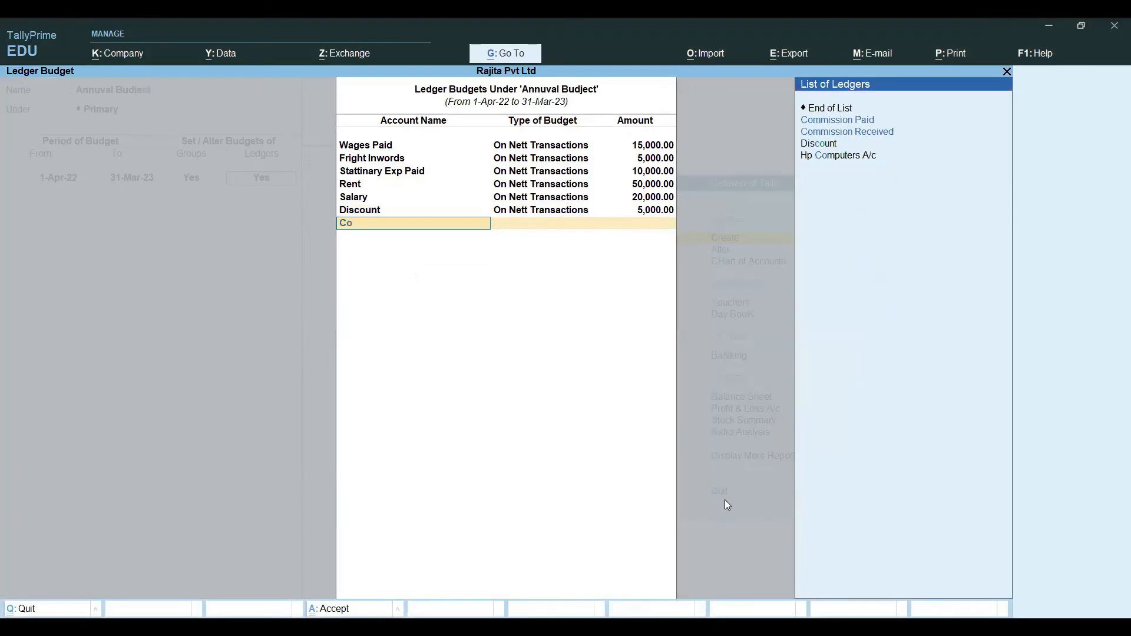
pyautogui.press('Down')
pyautogui.press('Return')
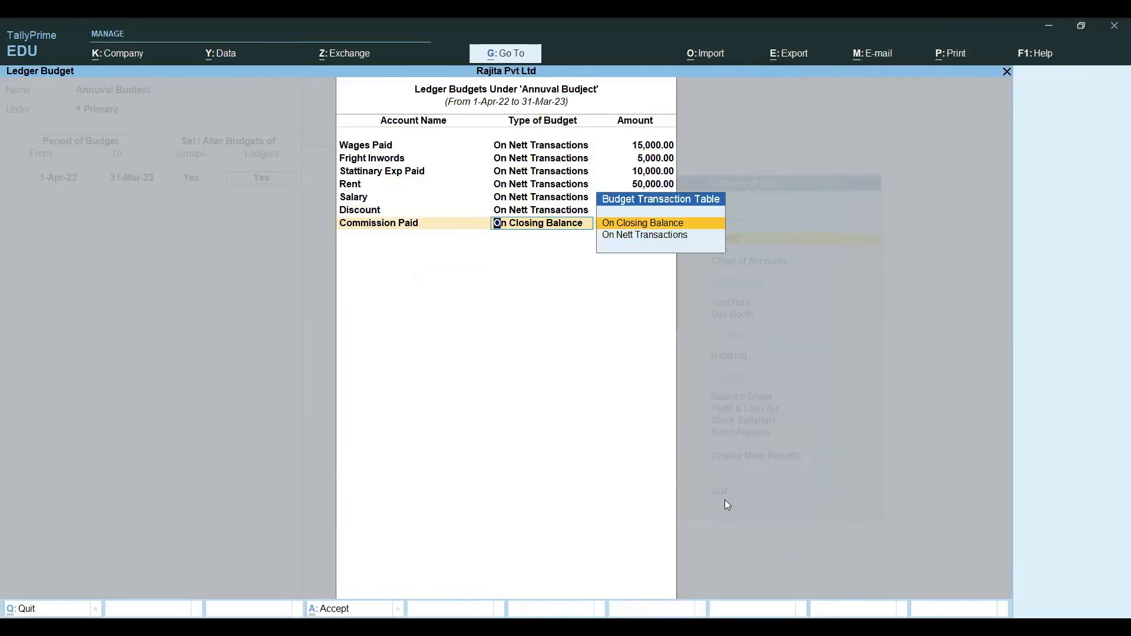
pyautogui.press('Down')
pyautogui.press('Return')
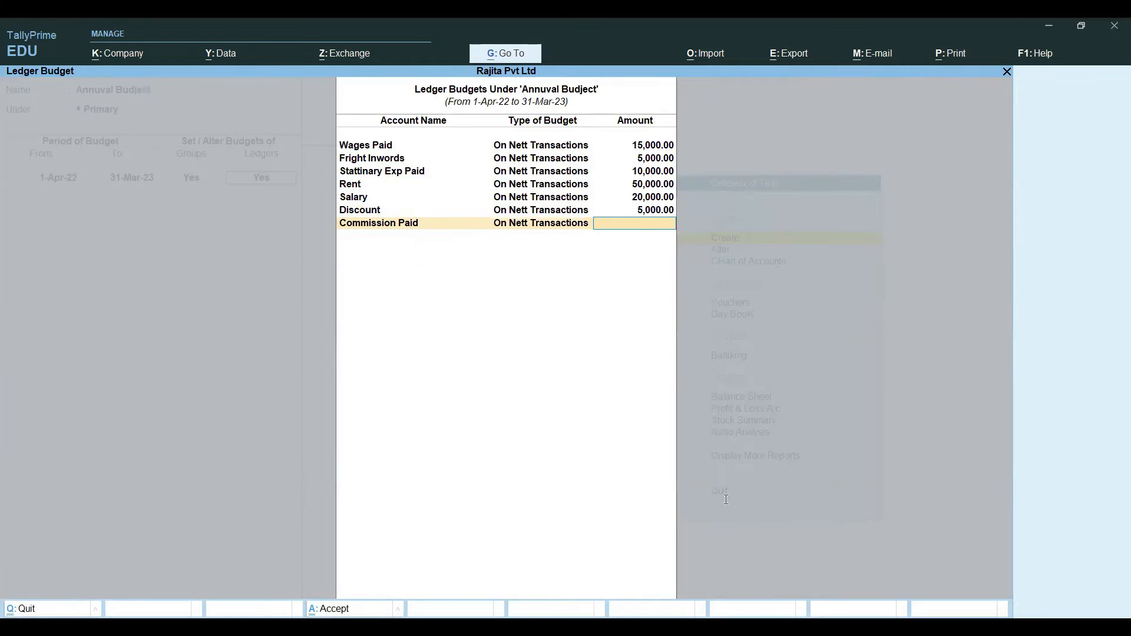
pyautogui.hotkey('alt', 'Tab')
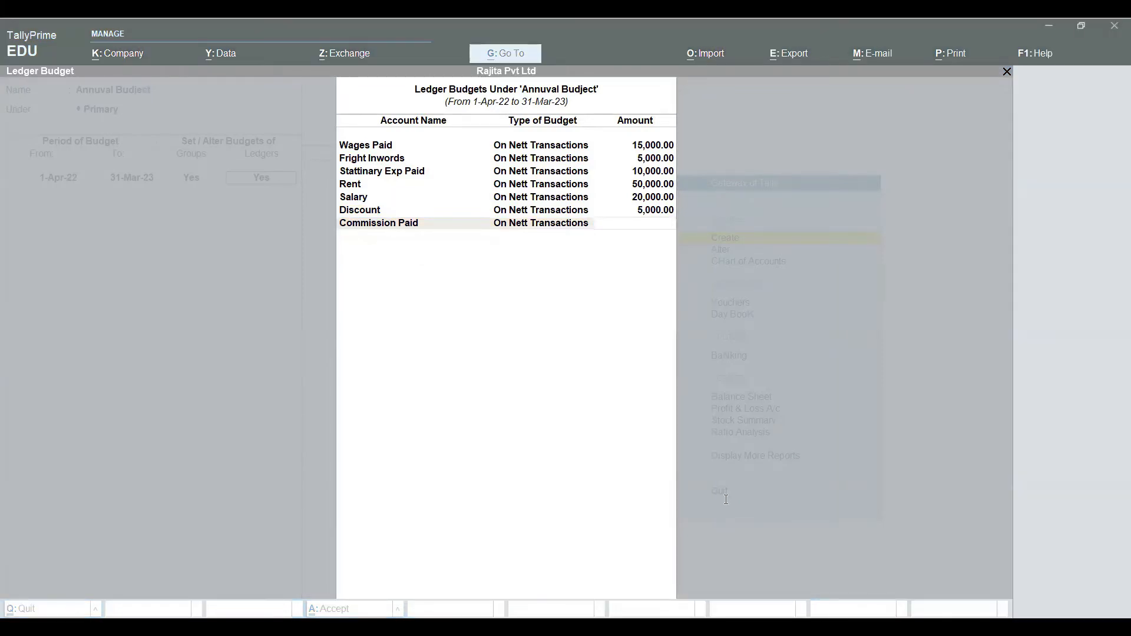
pyautogui.hotkey('alt', 'Tab')
pyautogui.write('10000')
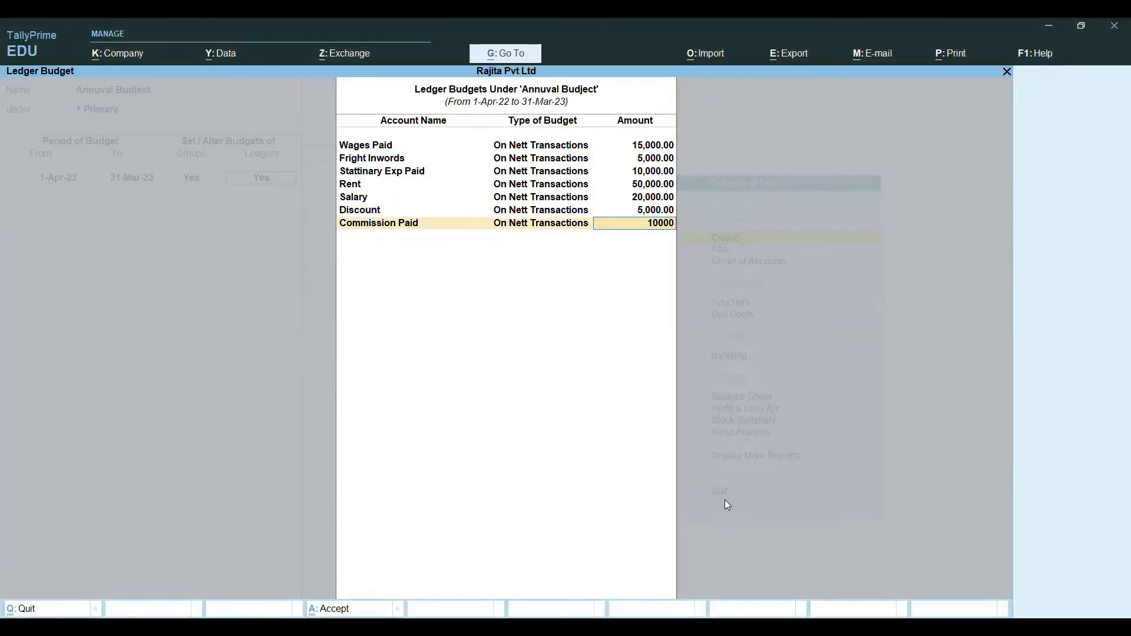
pyautogui.press('Return')
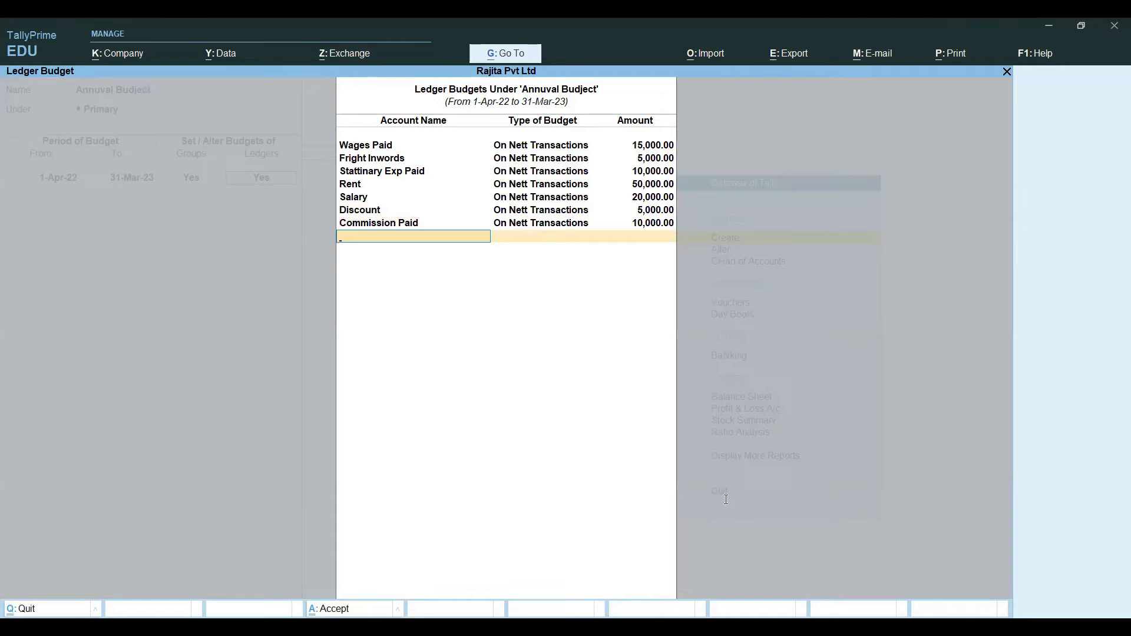
# - Add a ledger budget for Depreciation A/c with type On Nett Transactions and an amount of 5,000, and finish the ledger budgets
pyautogui.write('d')
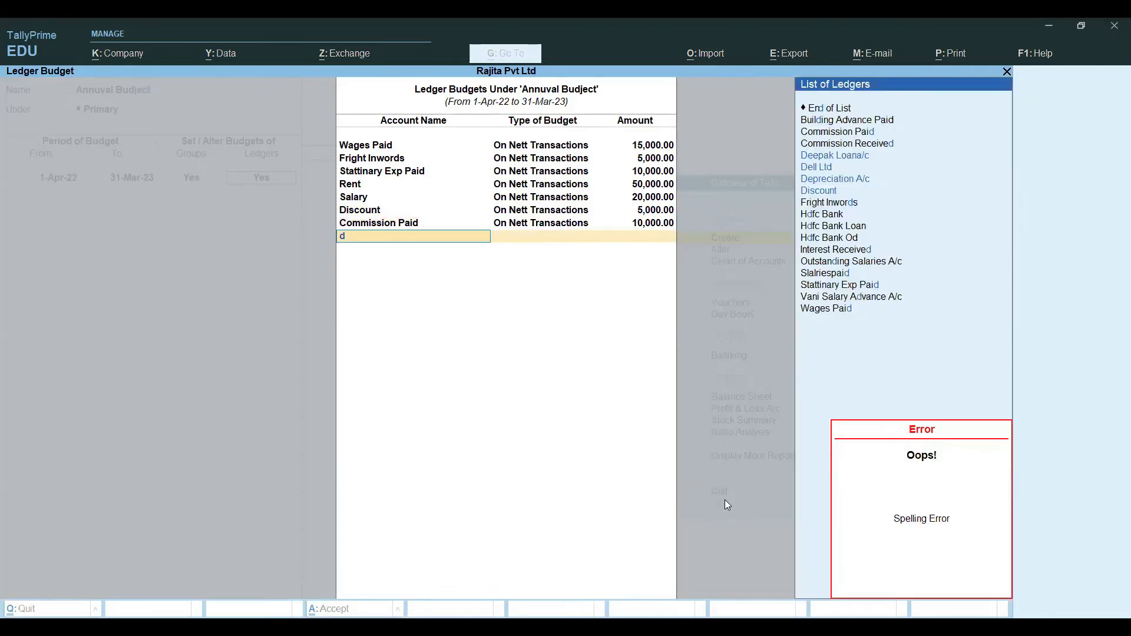
pyautogui.write('ep')
pyautogui.press('Return')
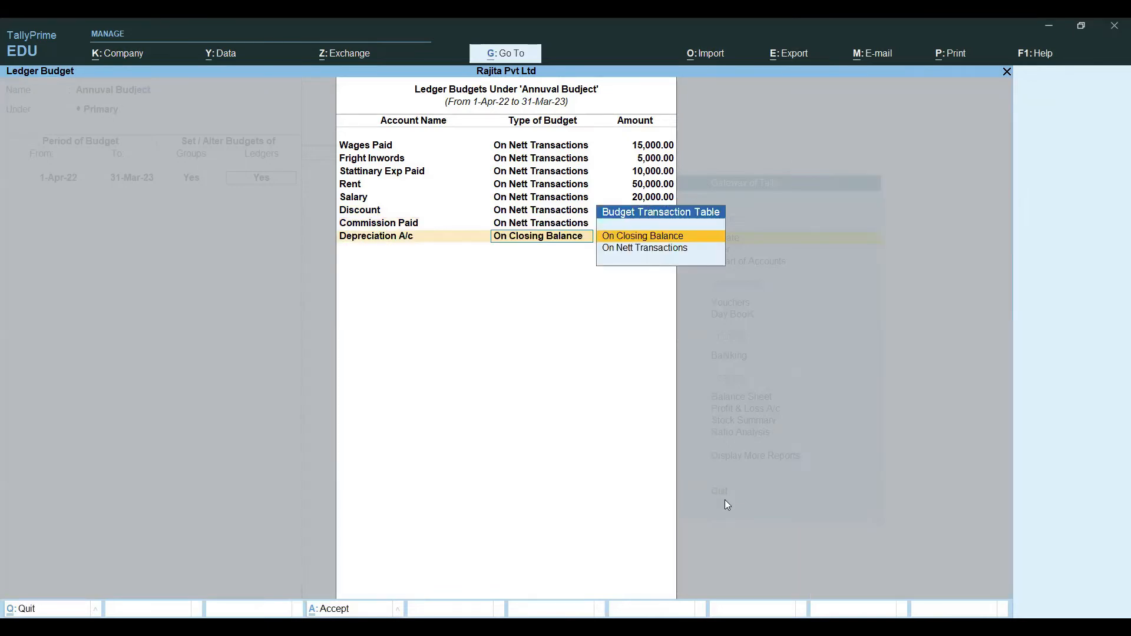
pyautogui.press('Down')
pyautogui.press('Return')
pyautogui.write('5000')
pyautogui.press('Return')
pyautogui.press('Return')
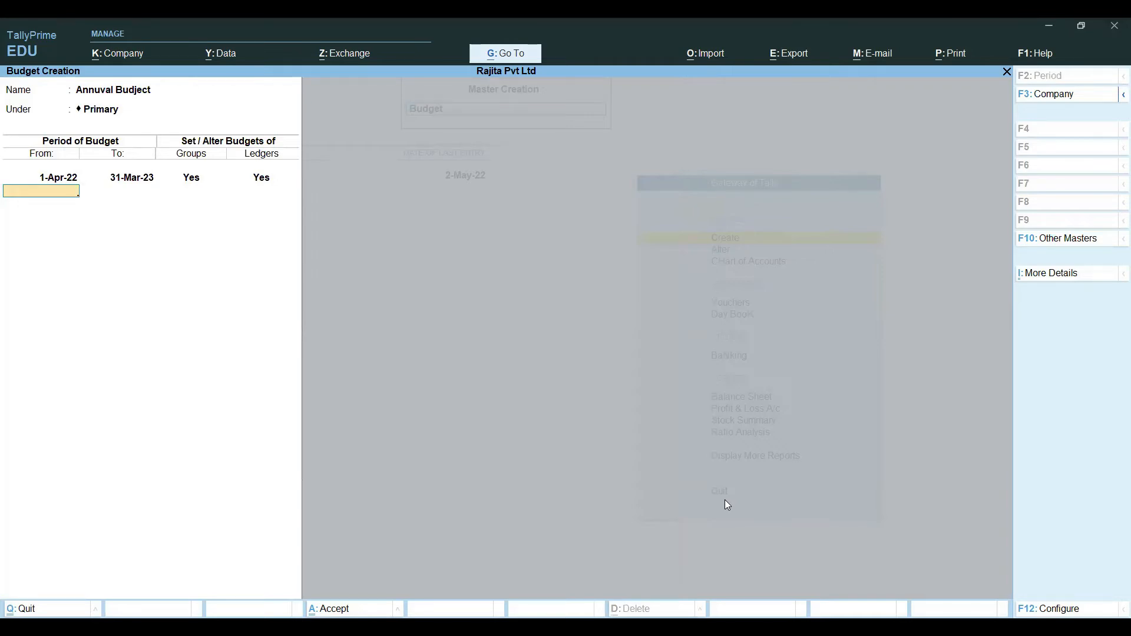
# - Save the Annuval Budject budget and leave budget creation, returning to the Gateway of Tally
pyautogui.press('Return')
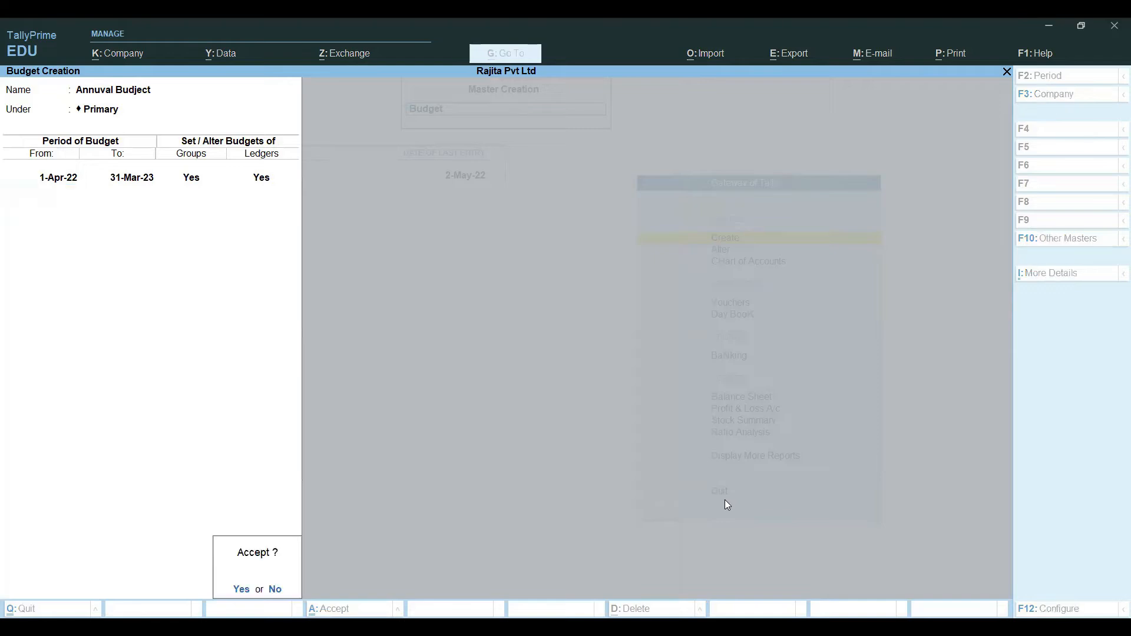
pyautogui.press('Return')
pyautogui.press('Escape')
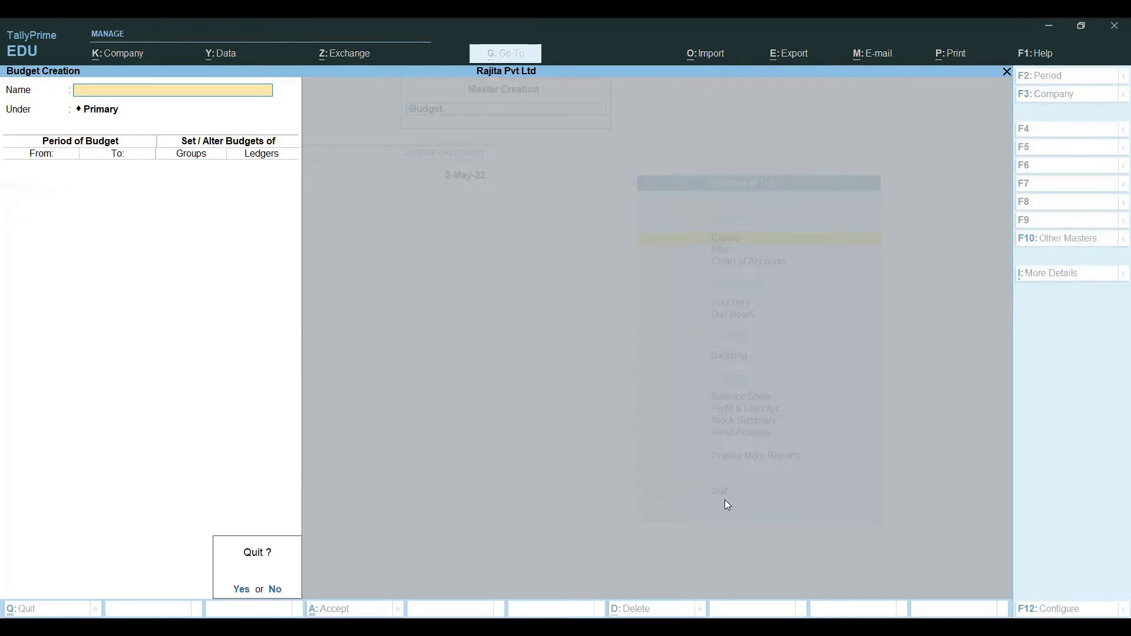
pyautogui.press('Return')
pyautogui.press('Escape')
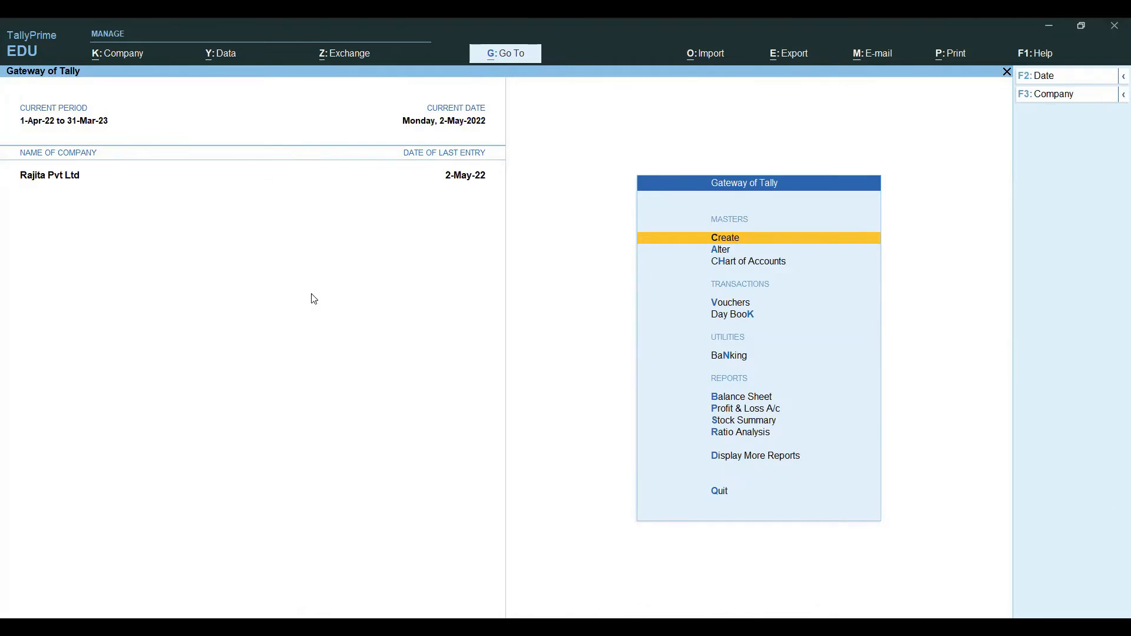
# - Open voucher entry, switch to a payment voucher and choose Cash as the paying account
pyautogui.click(744, 307)
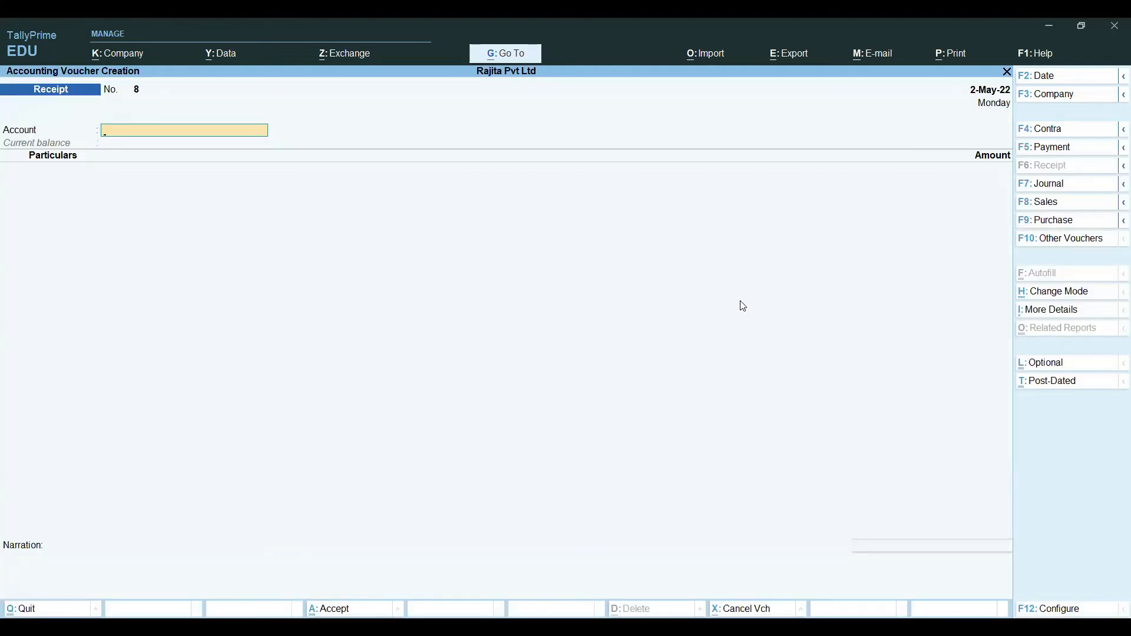
pyautogui.press('ctrl')
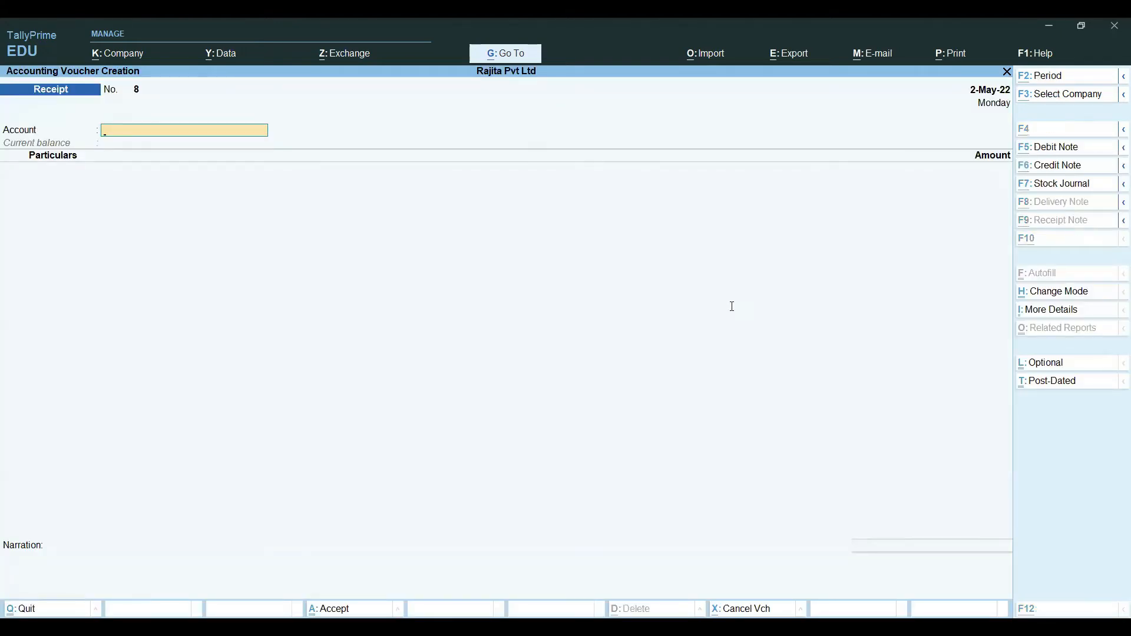
pyautogui.hotkey('alt', 'Tab')
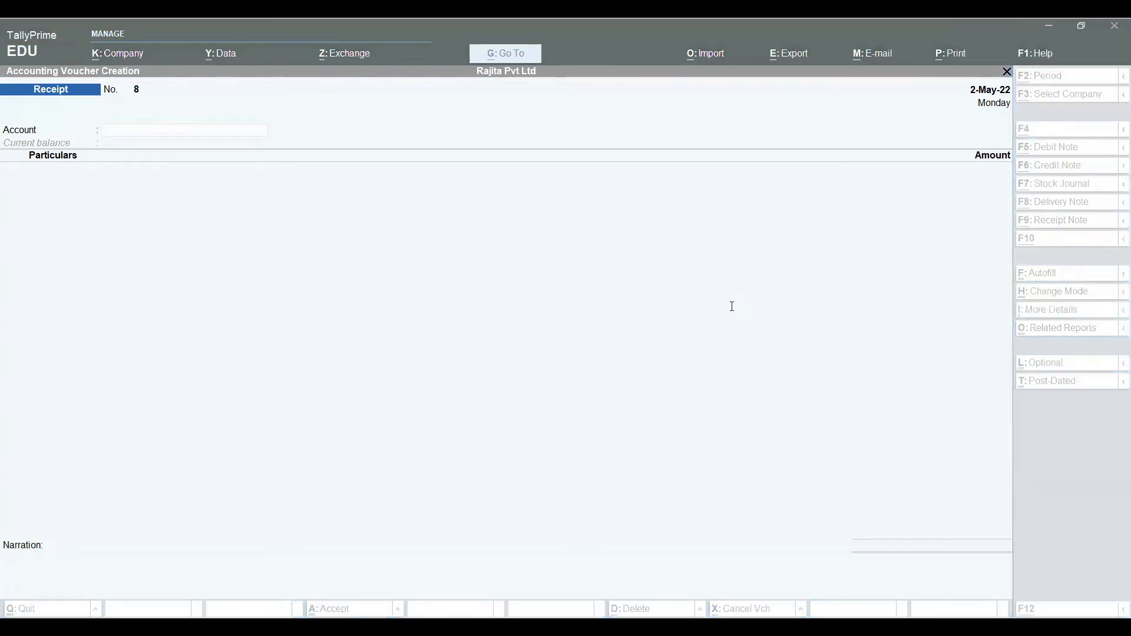
pyautogui.hotkey('alt', 'Tab')
pyautogui.press('F5')
pyautogui.write('Ca')
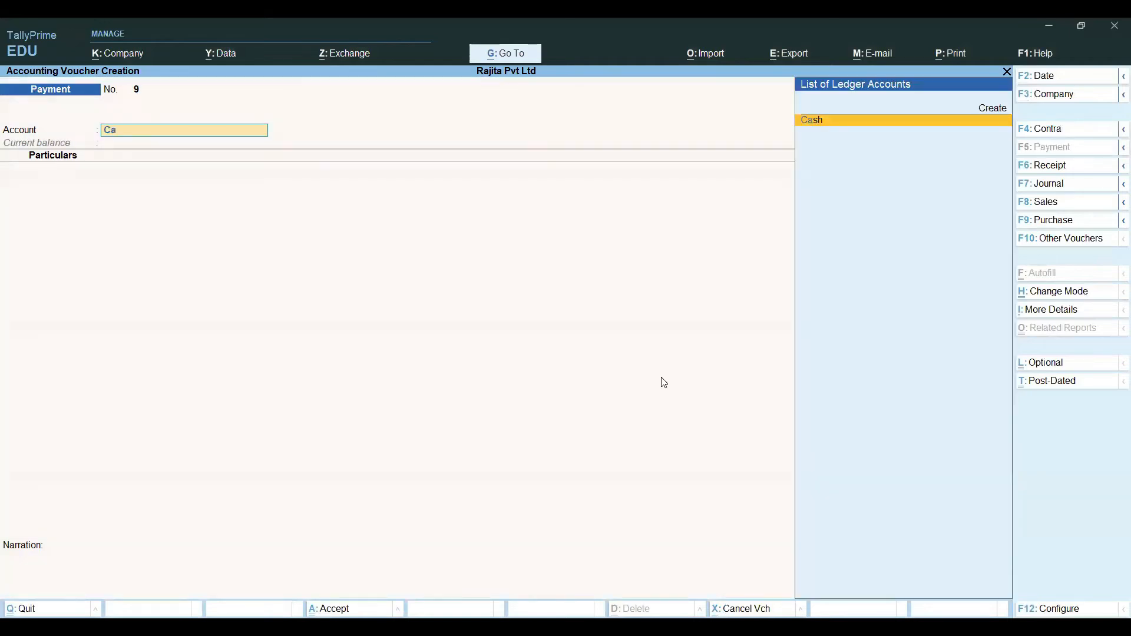
pyautogui.write('s')
pyautogui.press('Return')
# - Create a Telephone Exp ledger under Indirect Expenses from within the payment voucher and use it as the particulars
pyautogui.write('Te')
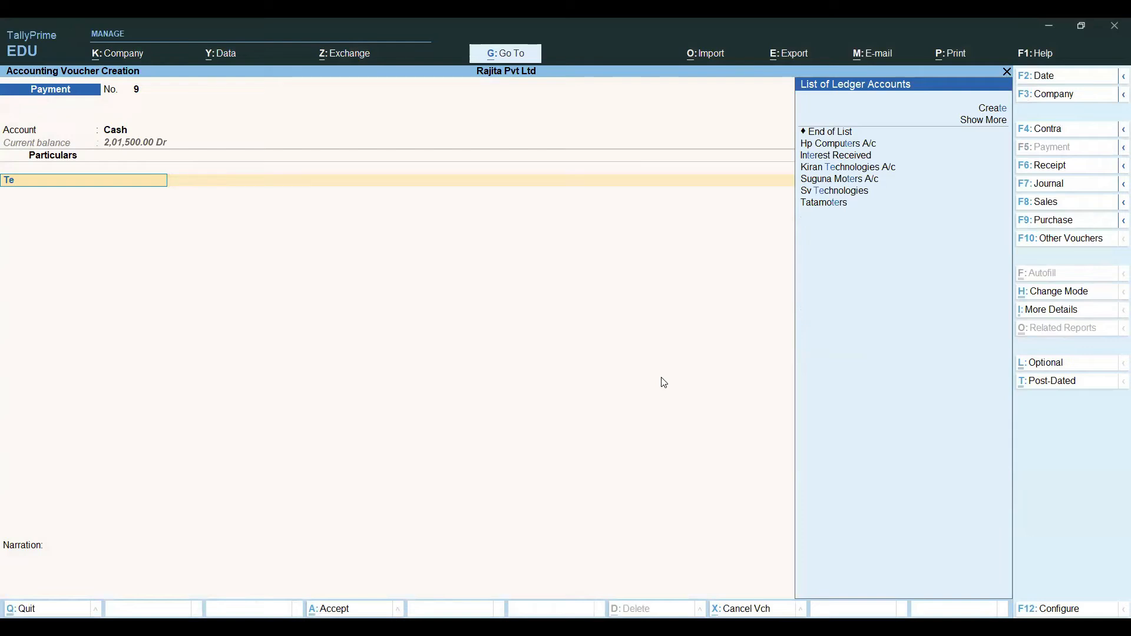
pyautogui.press('BackSpace')
pyautogui.press('BackSpace')
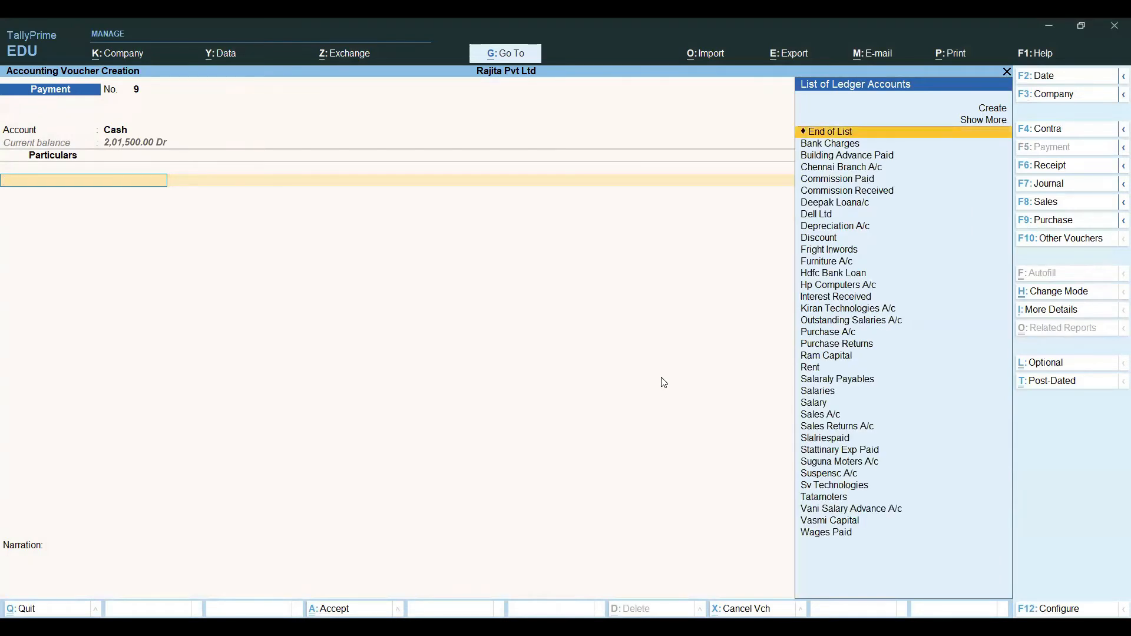
pyautogui.hotkey('alt', 'c')
pyautogui.write('Te')
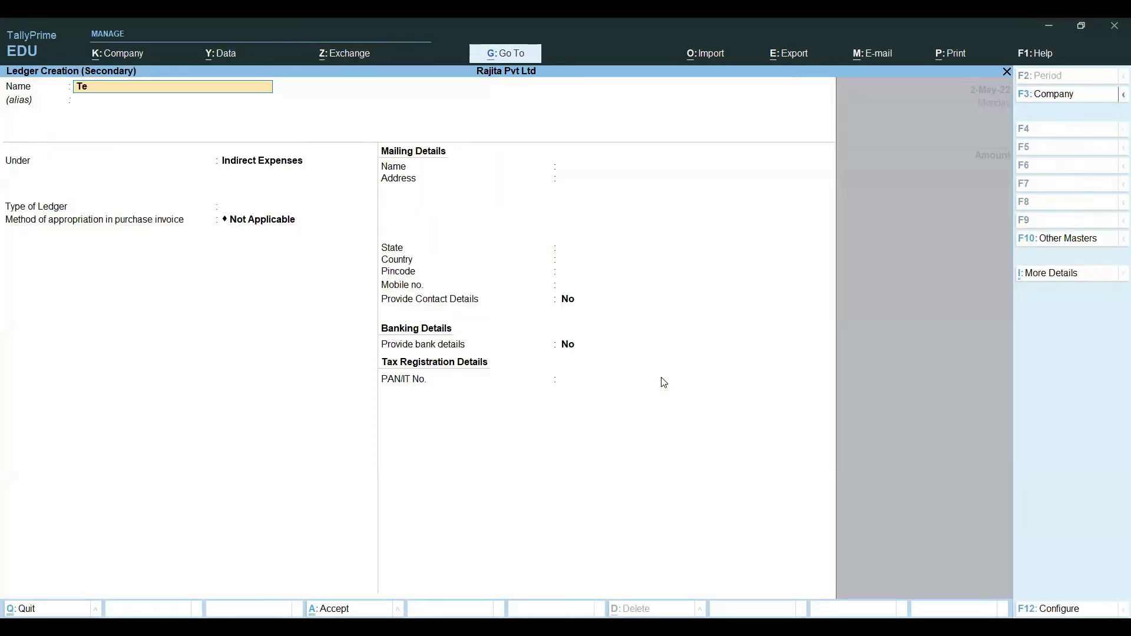
pyautogui.write('lephone Exp')
pyautogui.press('Return')
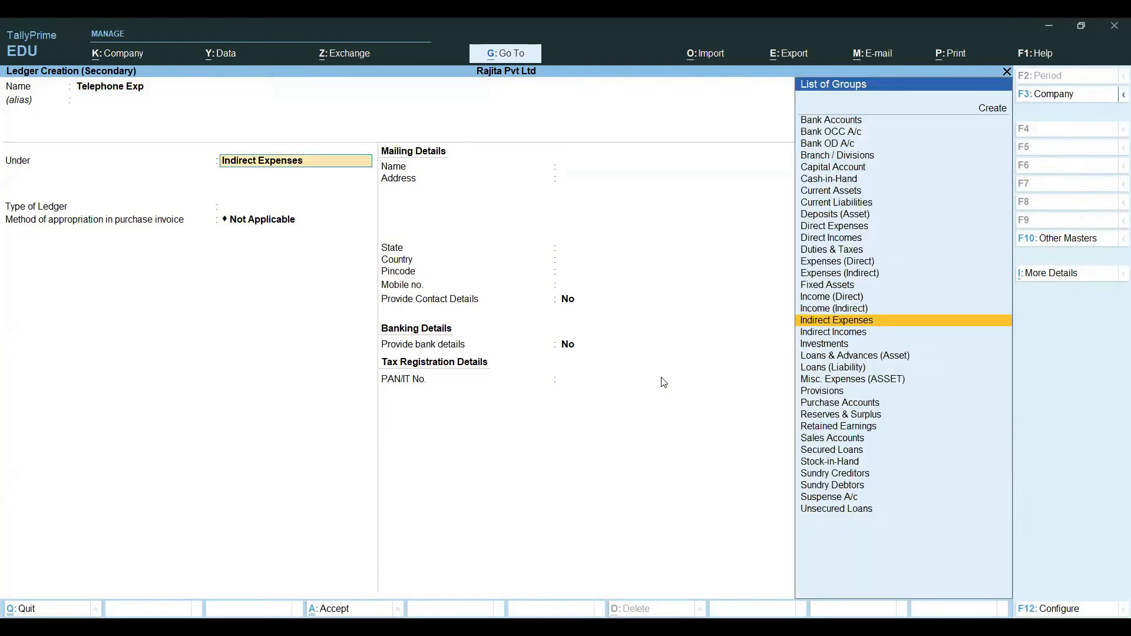
pyautogui.press('Return')
pyautogui.press('Return')
pyautogui.press('Return')
pyautogui.press('Return')
pyautogui.press('Return')
pyautogui.press('Return')
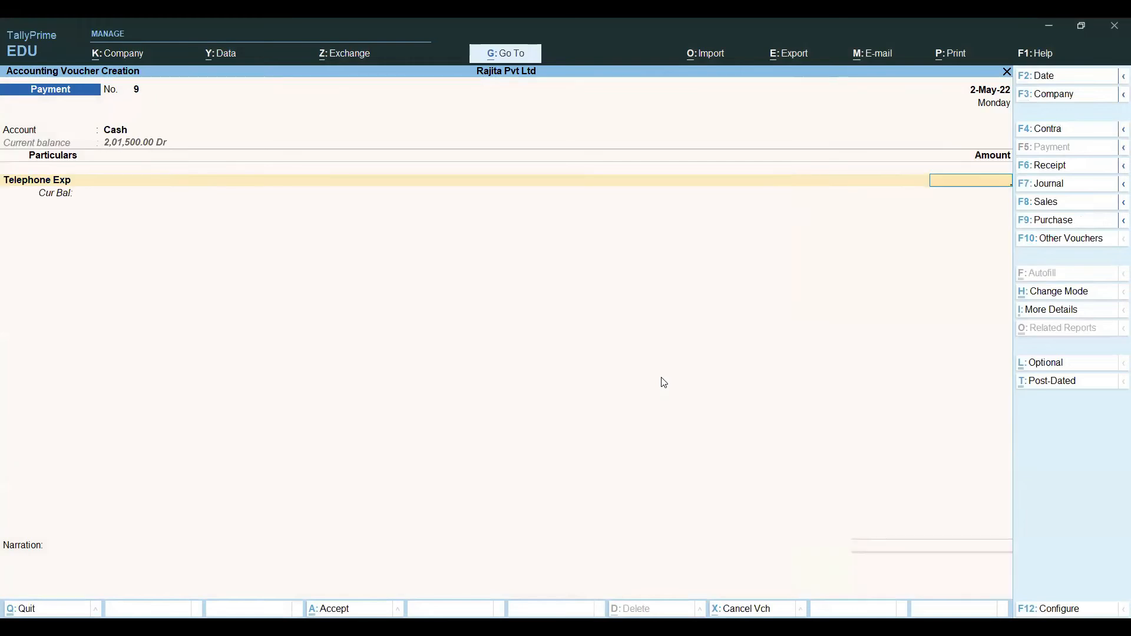
# - Enter 2,000 as the Telephone Exp amount and save the payment voucher
pyautogui.press('ctrl')
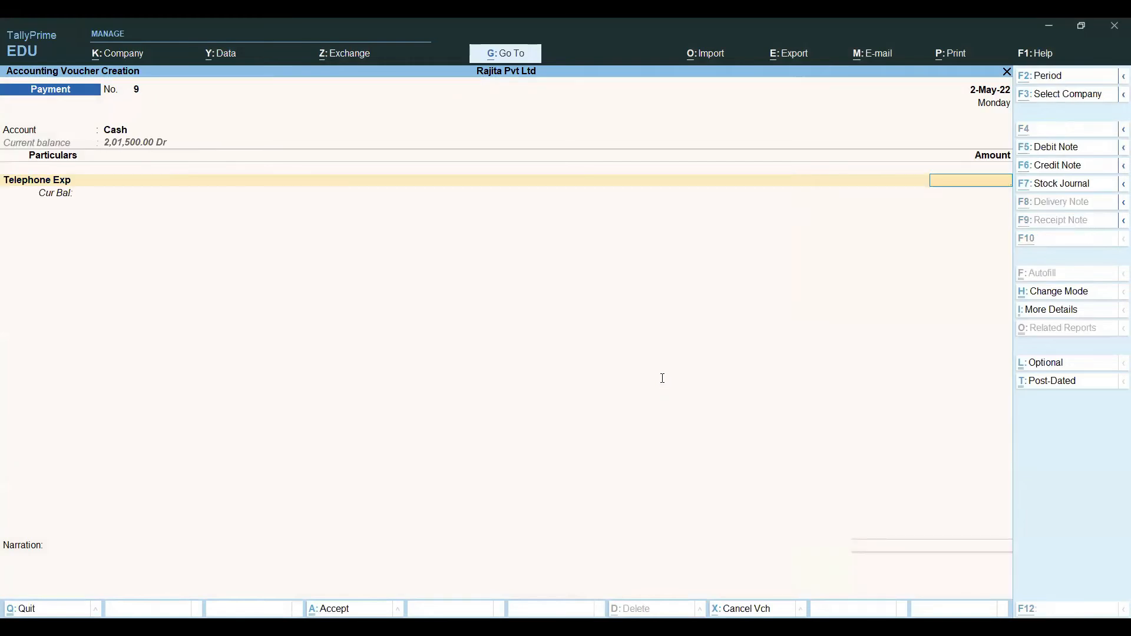
pyautogui.write('2000')
pyautogui.press('Return')
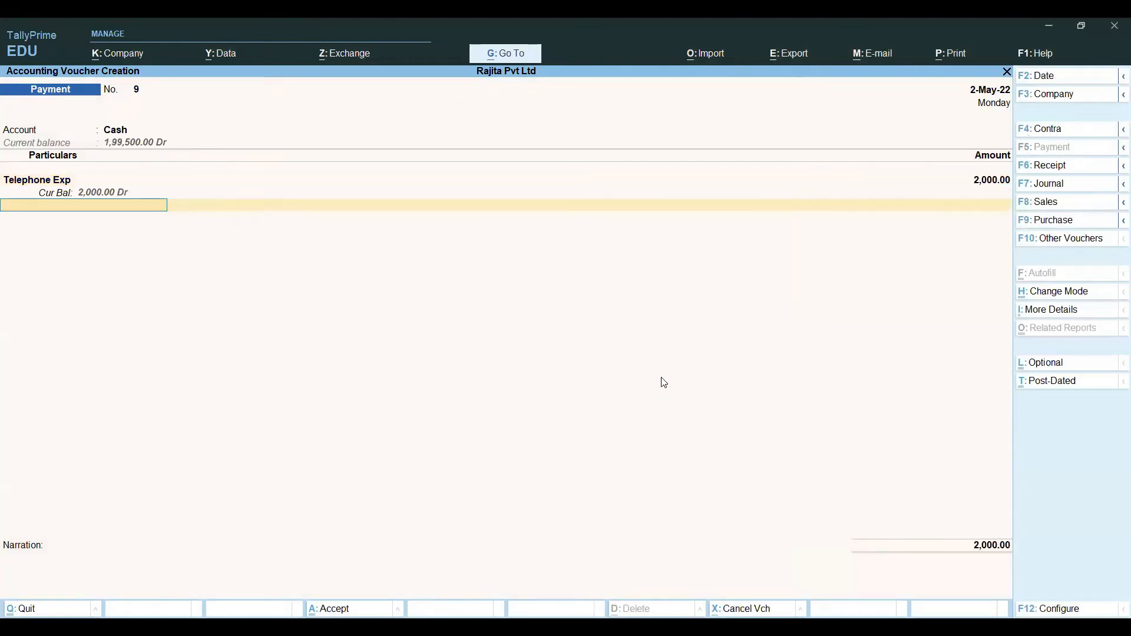
pyautogui.press('Return')
pyautogui.press('Return')
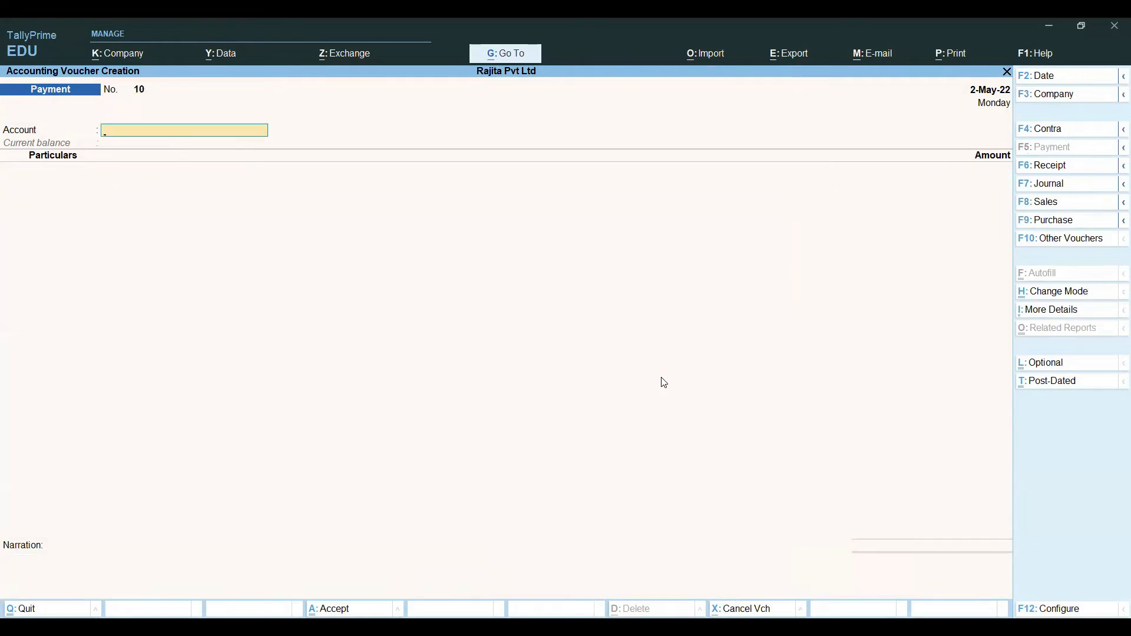
# - Start a purchase voucher in Accounting Invoice mode with supplier invoice number 5, accepting the 2-May-22 date
pyautogui.press('alt')
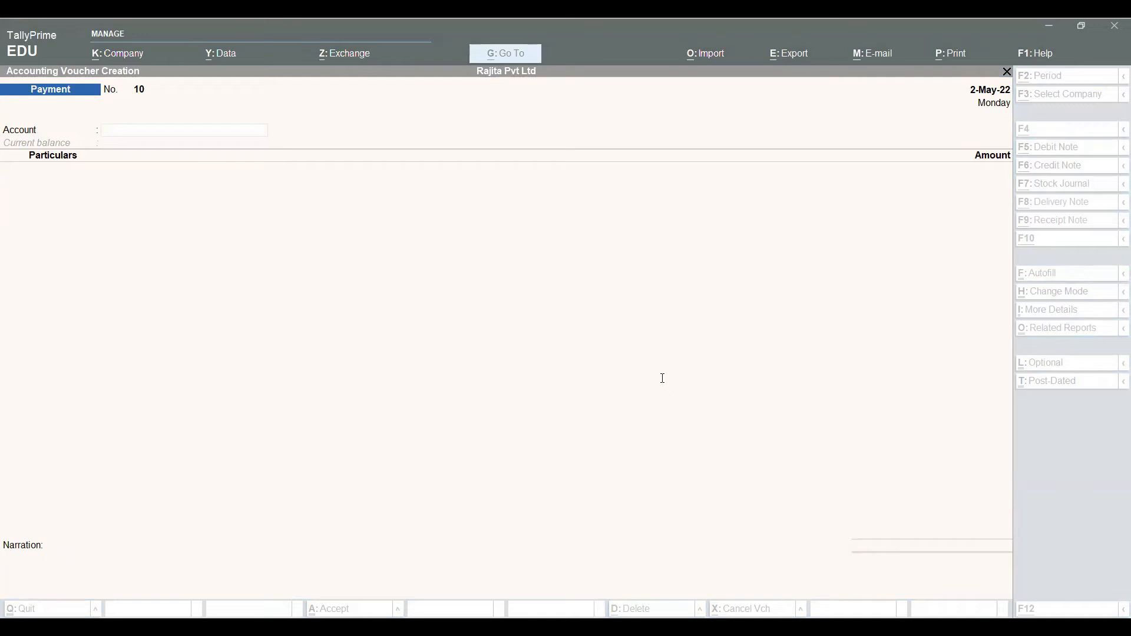
pyautogui.click(1046, 221)
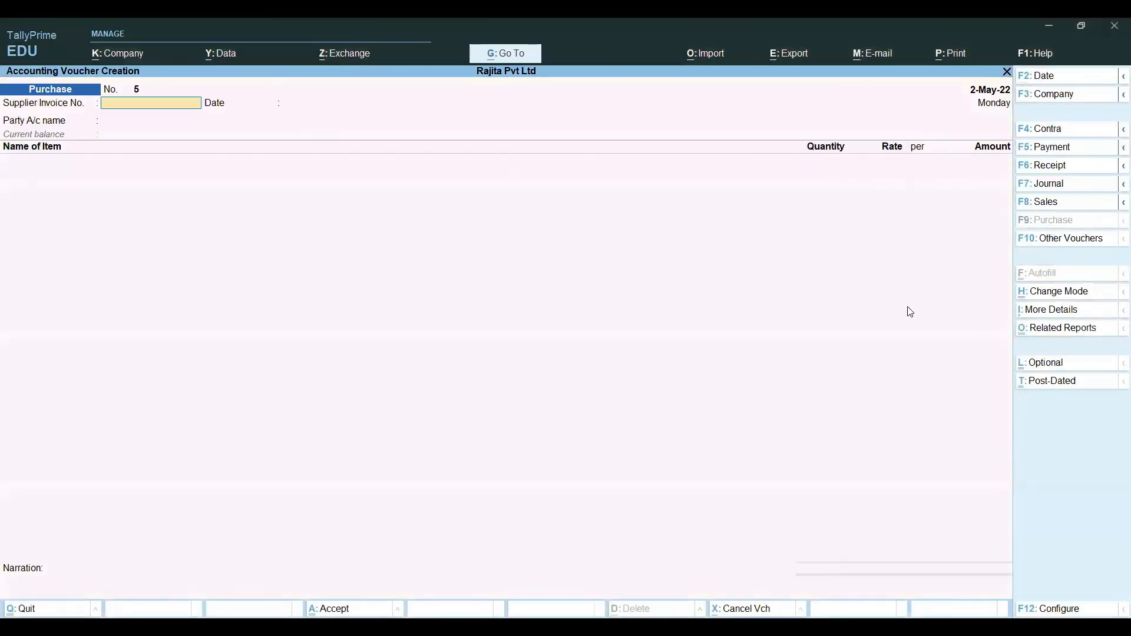
pyautogui.click(1079, 295)
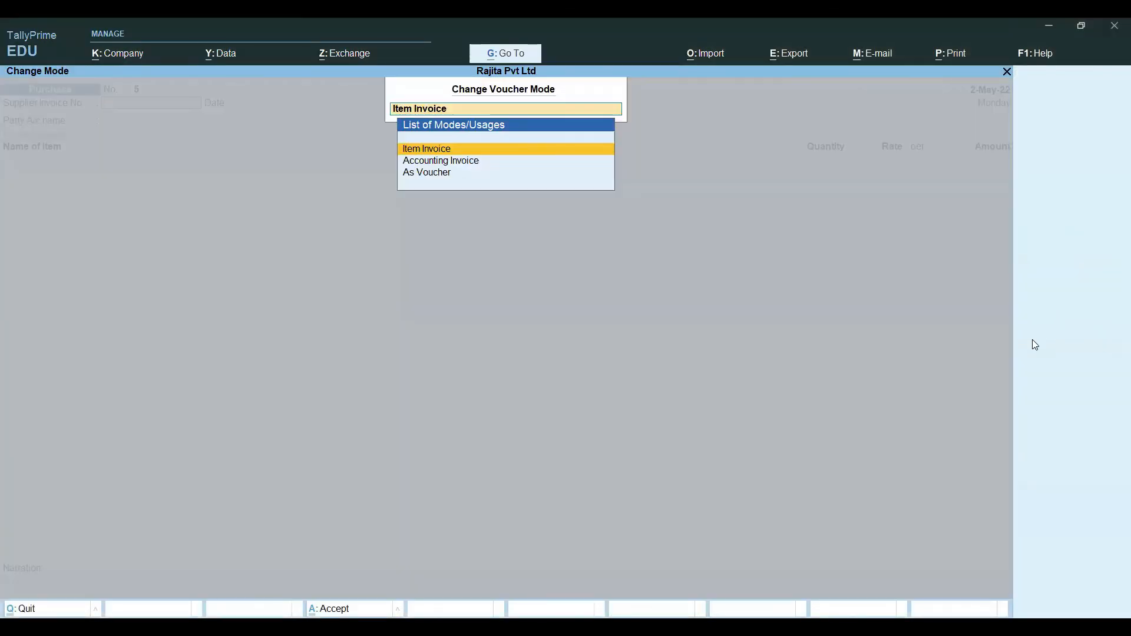
pyautogui.press('Down')
pyautogui.press('Return')
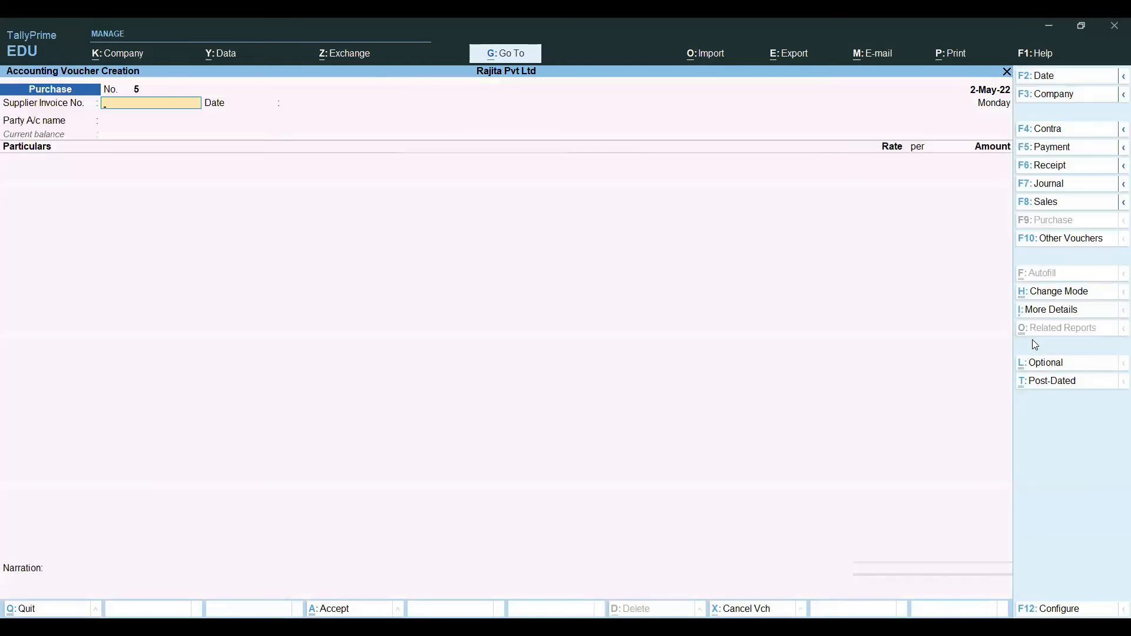
pyautogui.write('5')
pyautogui.press('Return')
pyautogui.press('Return')
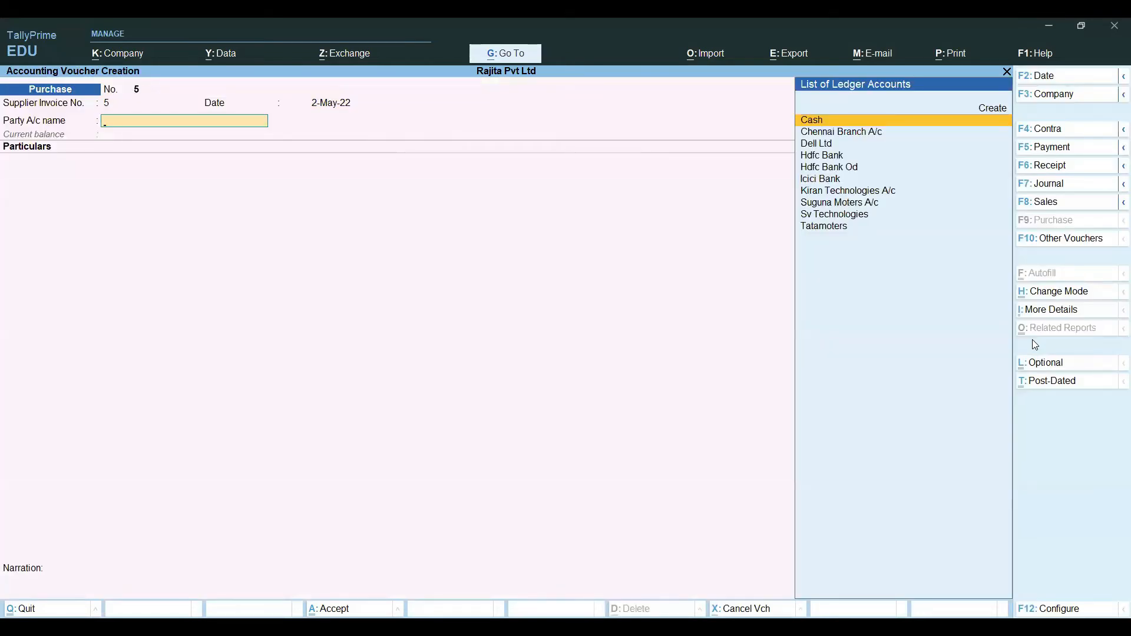
# - Create a Linga Agencies ledger under Sundry Creditors as the purchase voucher's party account
pyautogui.hotkey('alt', 'c')
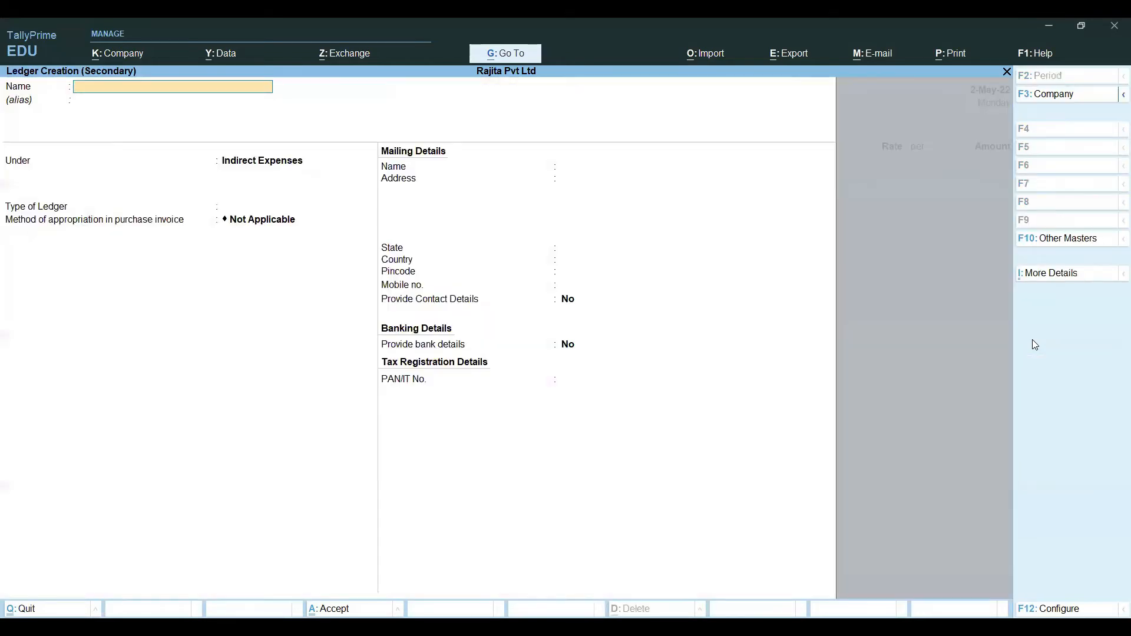
pyautogui.write('Linga Agencies')
pyautogui.press('Return')
pyautogui.write('s')
pyautogui.press('Down')
pyautogui.press('Down')
pyautogui.press('Down')
pyautogui.press('Return')
pyautogui.press('Return')
pyautogui.press('Return')
pyautogui.press('Return')
pyautogui.press('Return')
pyautogui.press('Return')
pyautogui.press('Return')
pyautogui.press('Return')
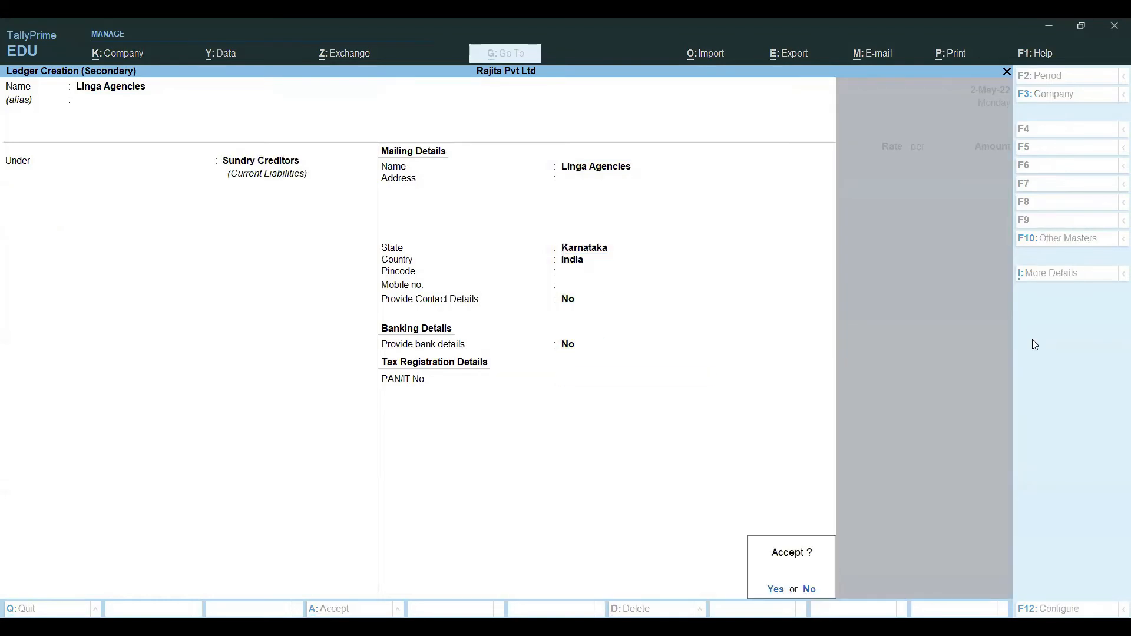
pyautogui.press('Return')
# - Add Purchase A/c with an amount of 100000 and save the purchase voucher
pyautogui.write('Pu')
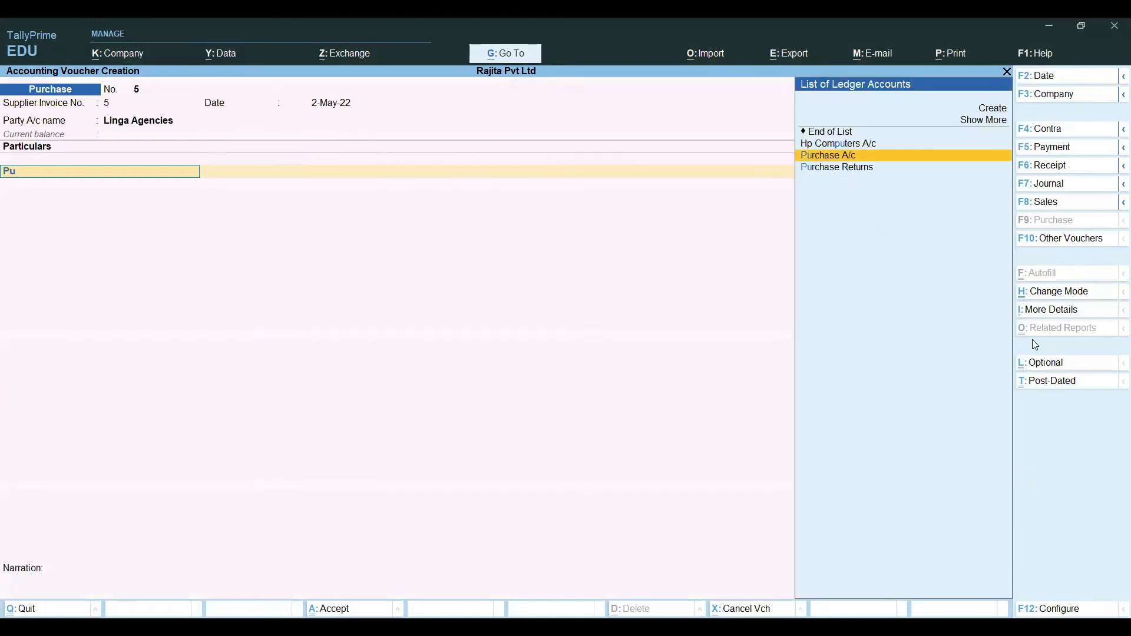
pyautogui.press('Return')
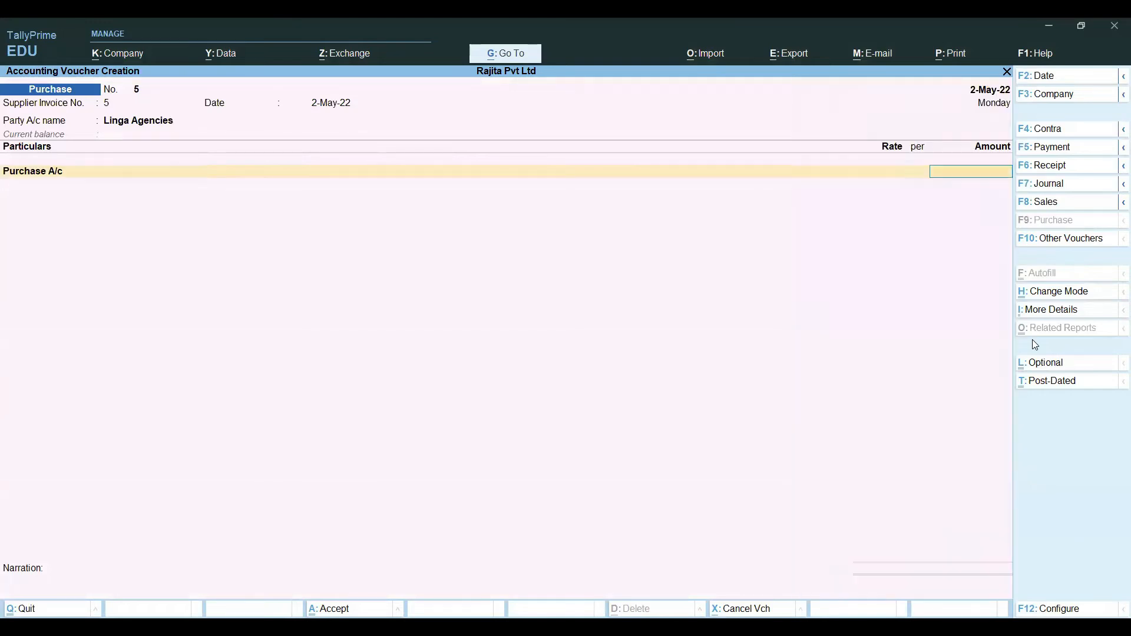
pyautogui.press('alt')
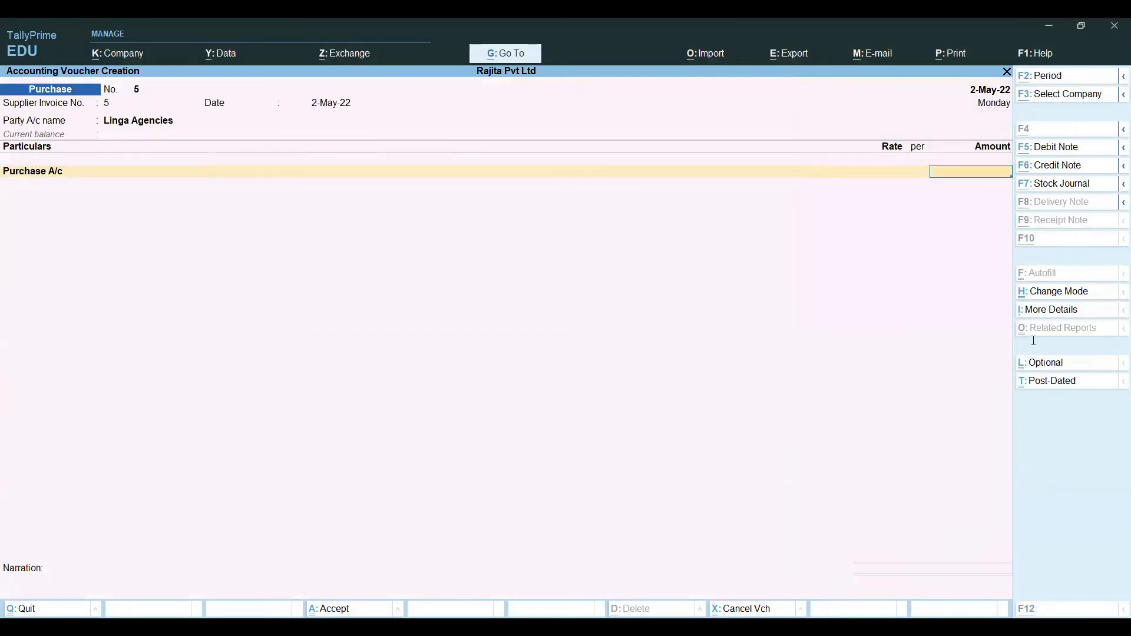
pyautogui.write('100000')
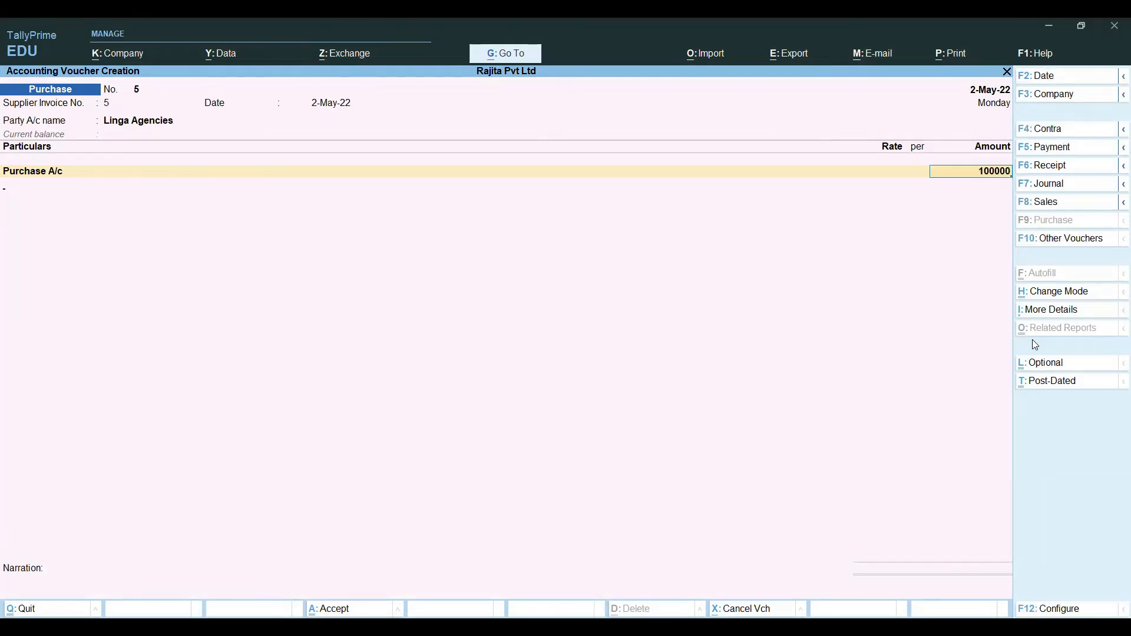
pyautogui.press('Return')
pyautogui.press('Return')
pyautogui.press('Return')
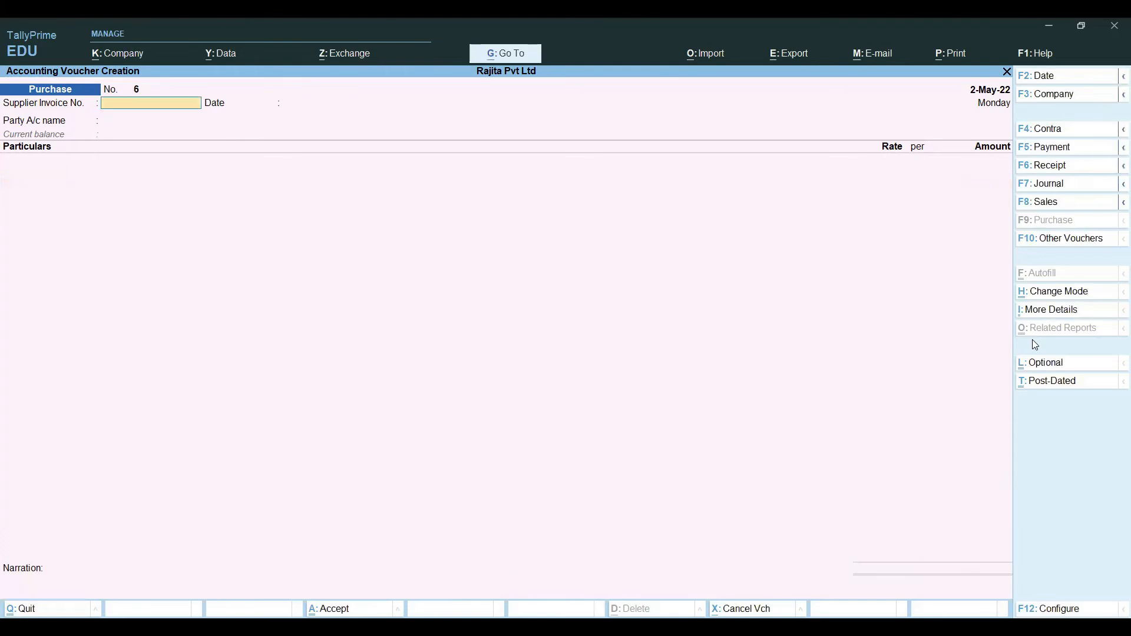
# - Start another payment voucher from Cash with the Salaries ledger as the particulars
pyautogui.press('ctrl')
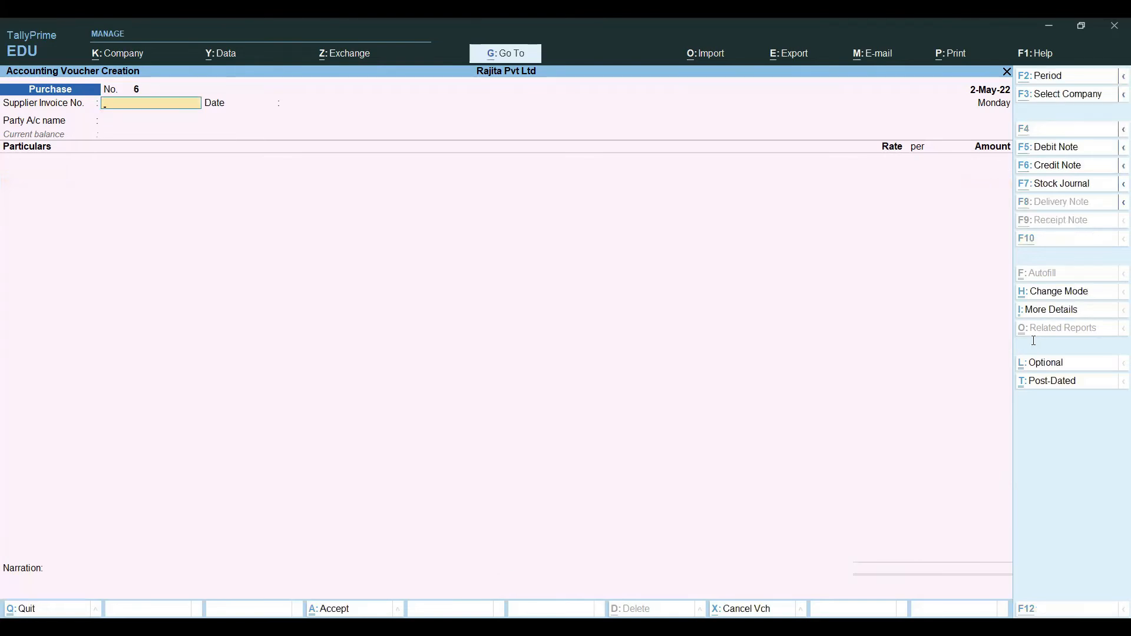
pyautogui.hotkey('alt', 'Tab')
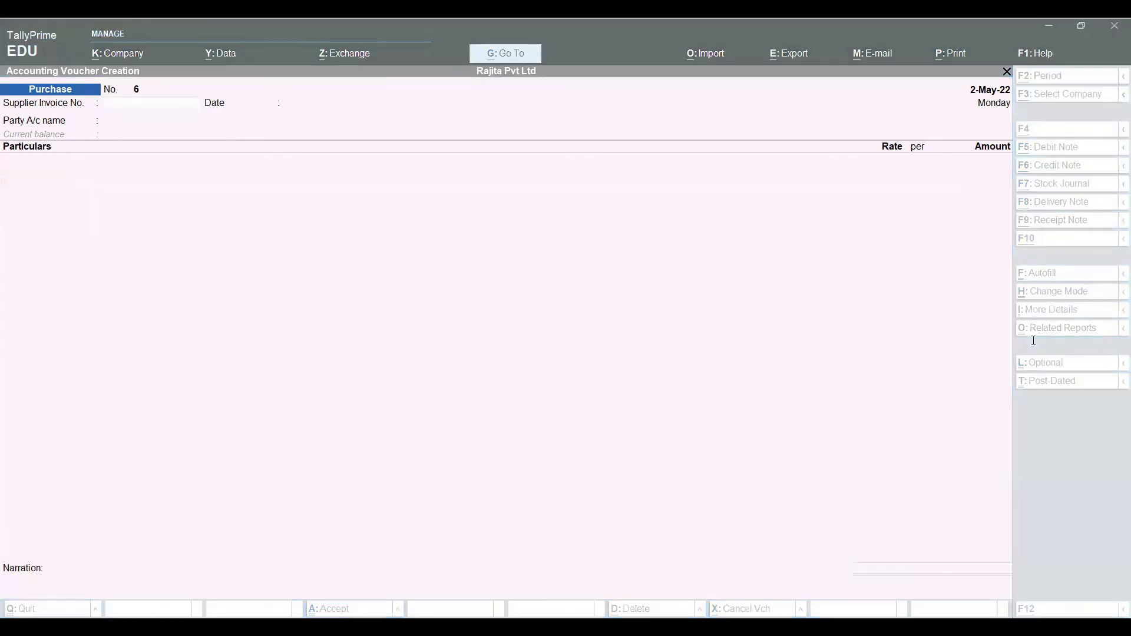
pyautogui.click(1113, 31)
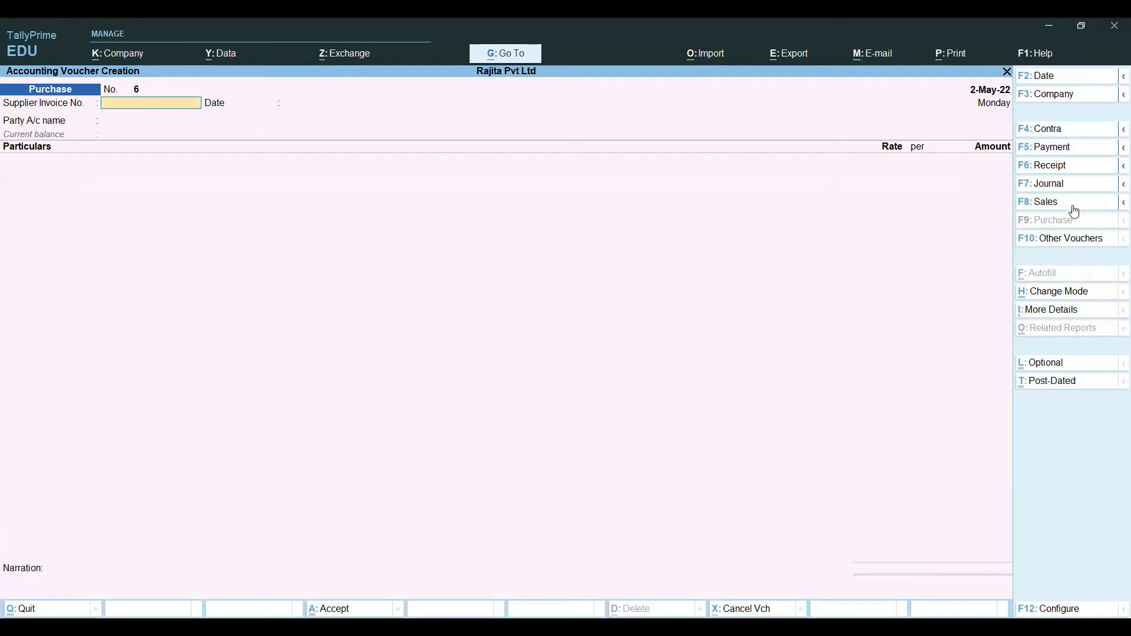
pyautogui.click(1078, 152)
pyautogui.write('Cash')
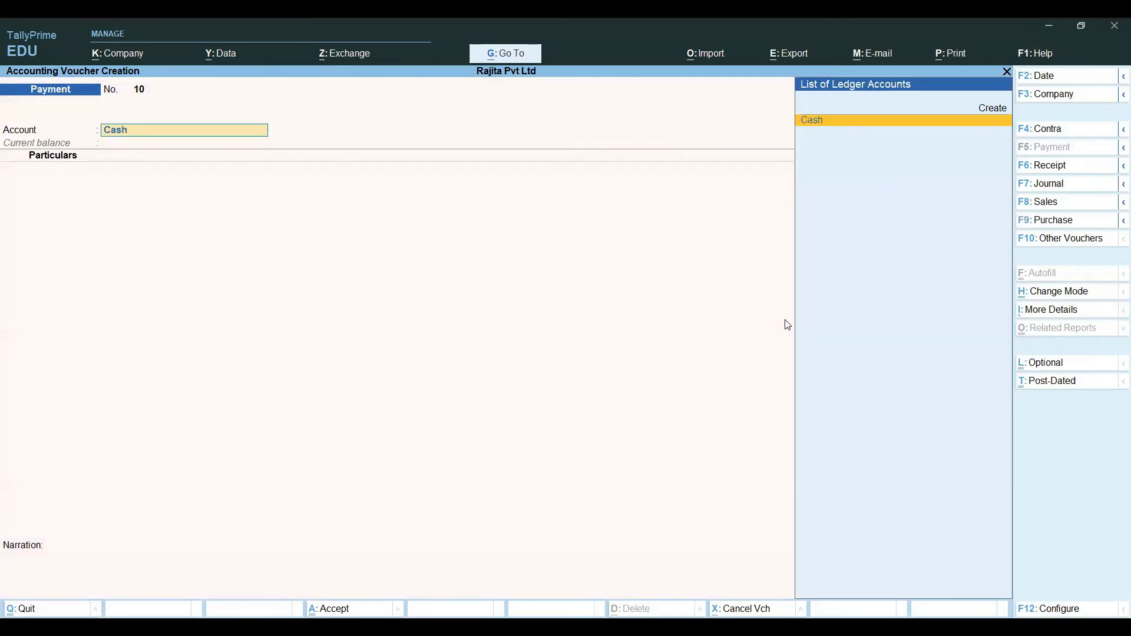
pyautogui.press('Return')
pyautogui.write('Sa')
pyautogui.press('Down')
pyautogui.press('Return')
# - Check the exercise notes for the salary payment, enter 10,000 for Salaries and save the payment voucher
pyautogui.press('alt')
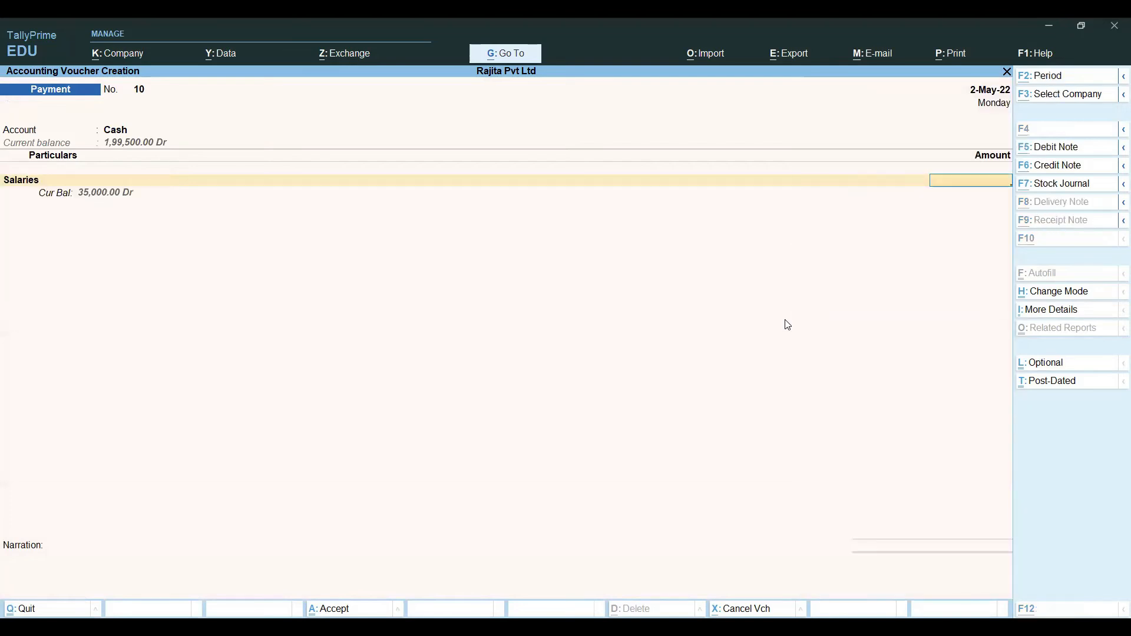
pyautogui.hotkey('alt', 'Tab')
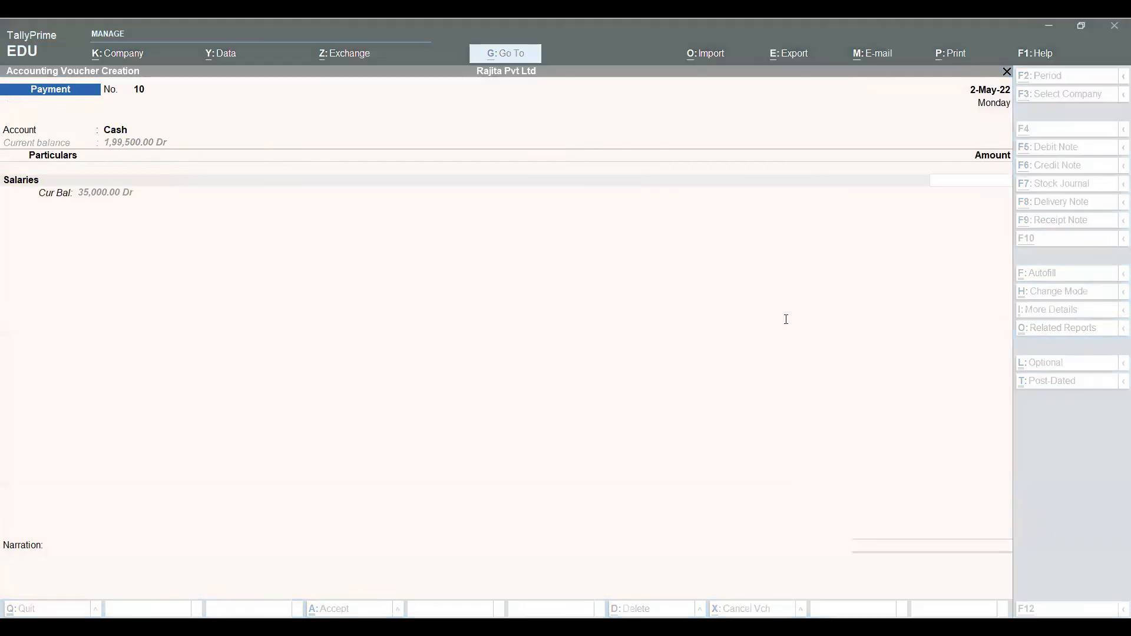
pyautogui.hotkey('alt', 'Tab')
pyautogui.press('BackSpace')
pyautogui.press('BackSpace')
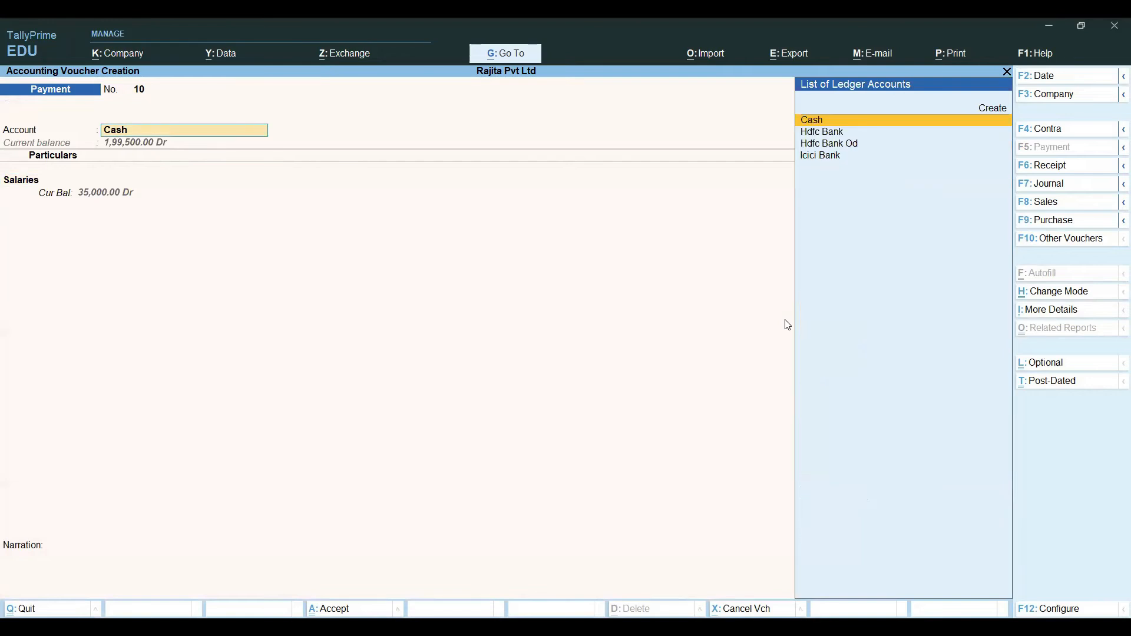
pyautogui.press('Return')
pyautogui.press('Return')
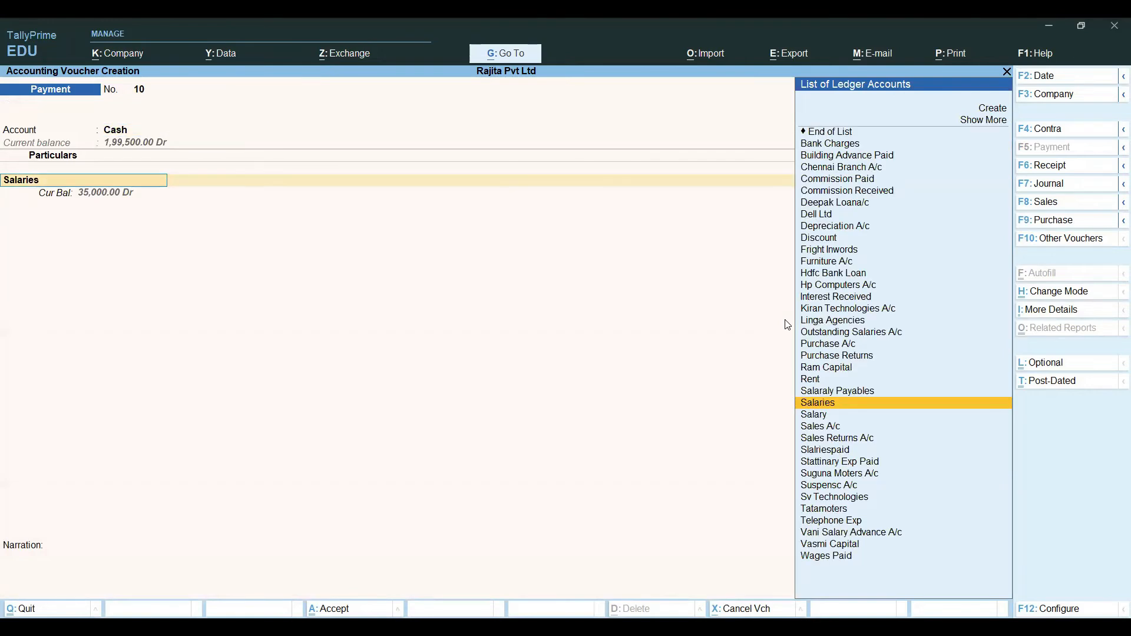
pyautogui.press('Return')
pyautogui.write('10,000')
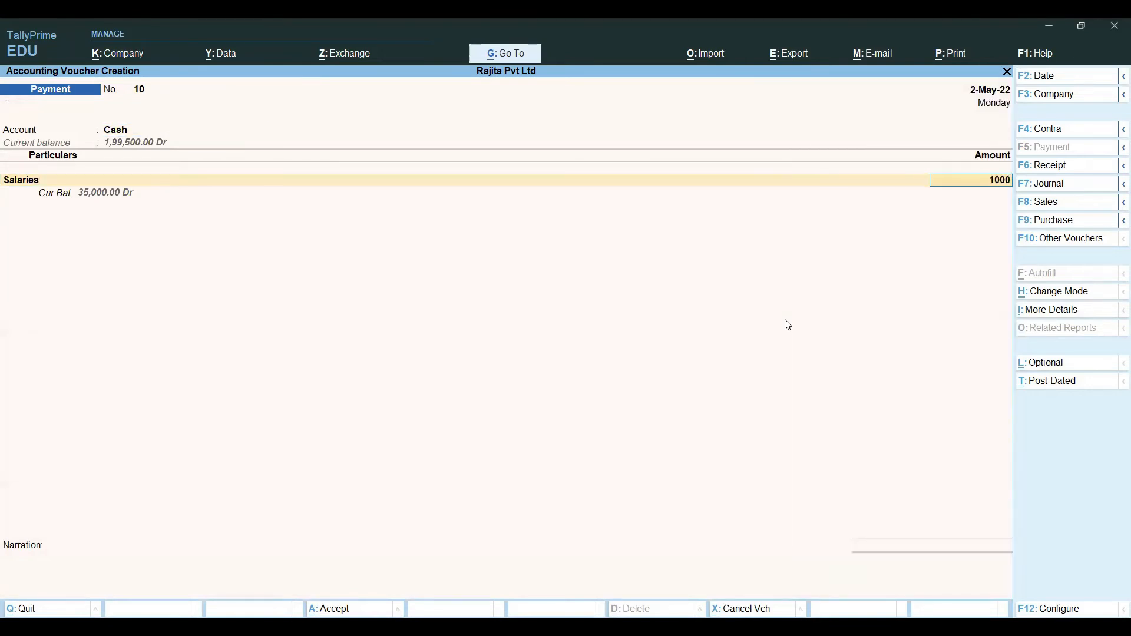
pyautogui.press('Return')
pyautogui.press('Return')
pyautogui.press('Return')
pyautogui.press('Return')
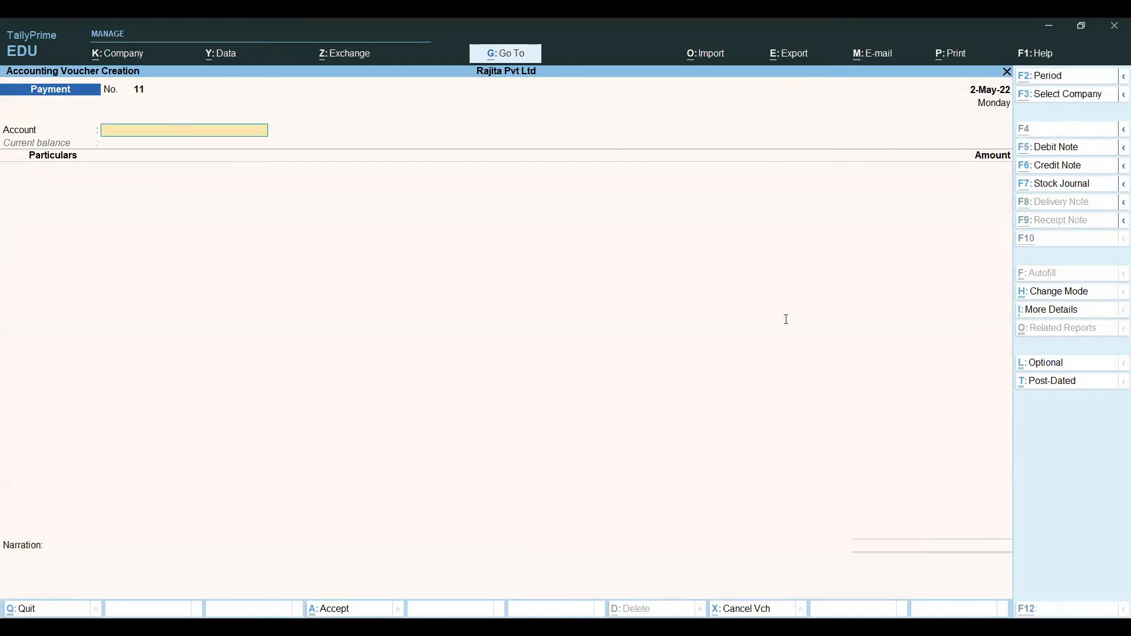
pyautogui.hotkey('alt', 'Tab')
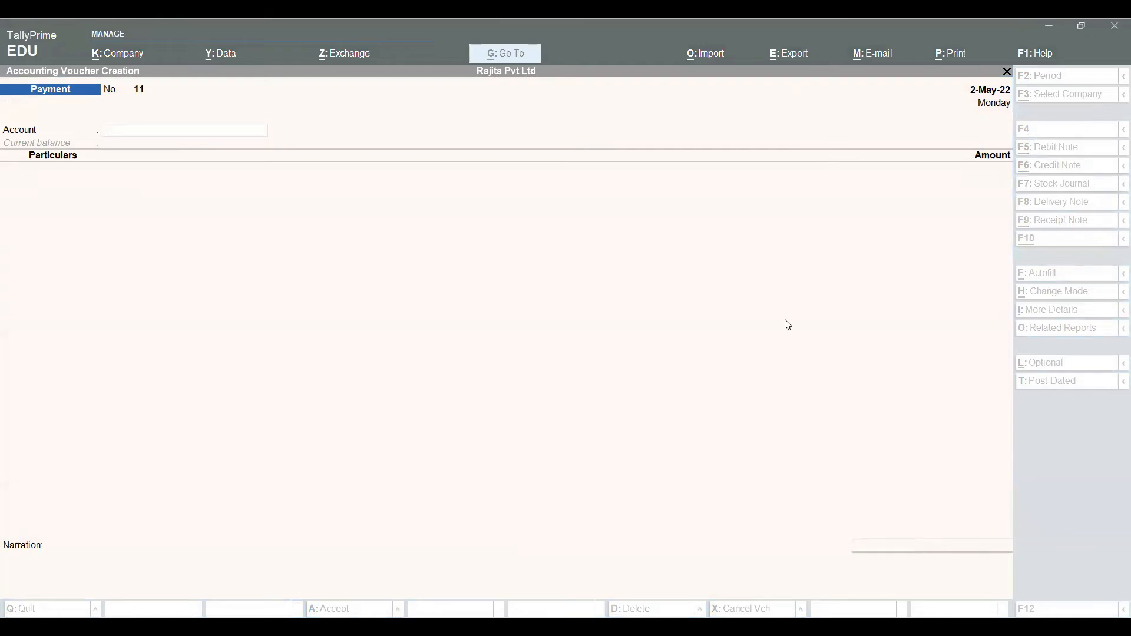
# - Check the exercise notes, start a journal voucher and select Depreciation A/c as the debit ledger
pyautogui.hotkey('alt', 'Tab')
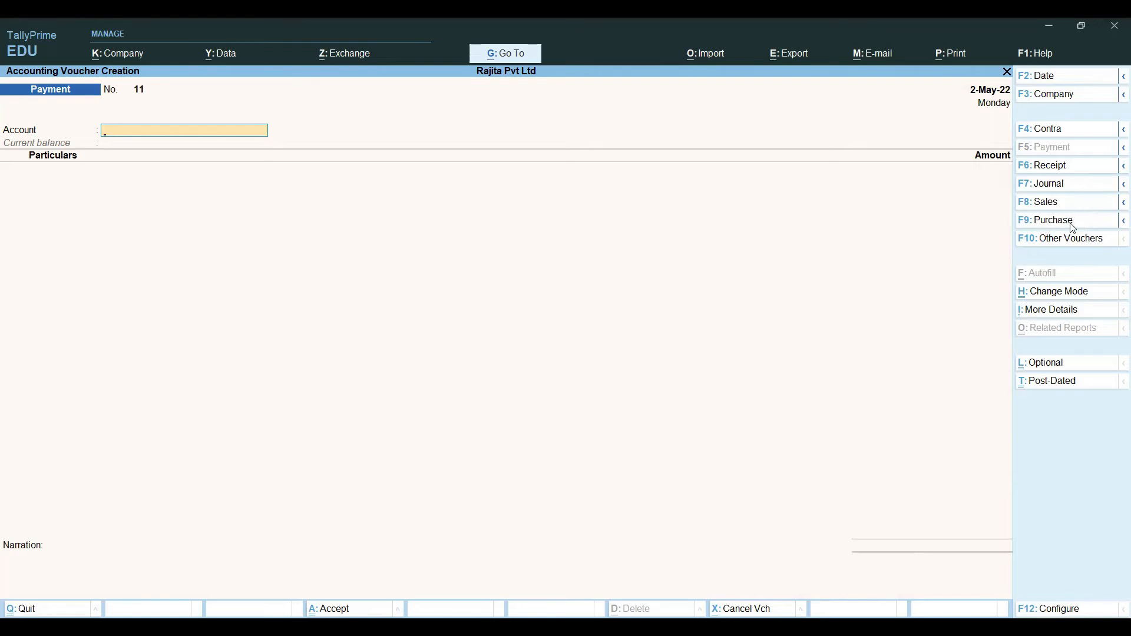
pyautogui.click(1070, 188)
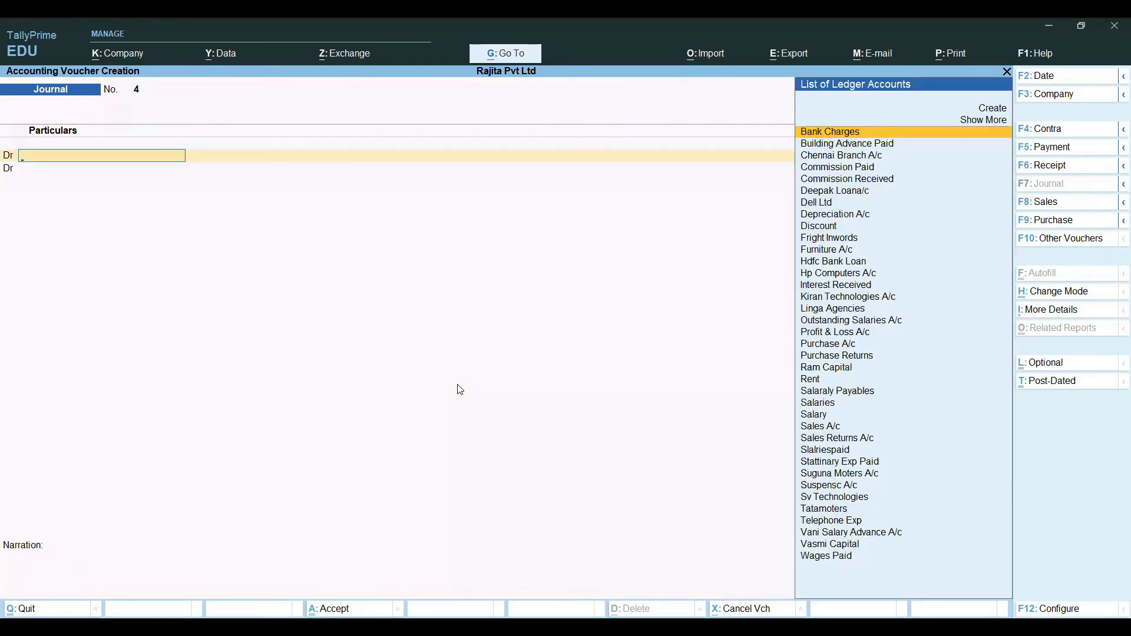
pyautogui.press('alt')
pyautogui.hotkey('alt', 'c')
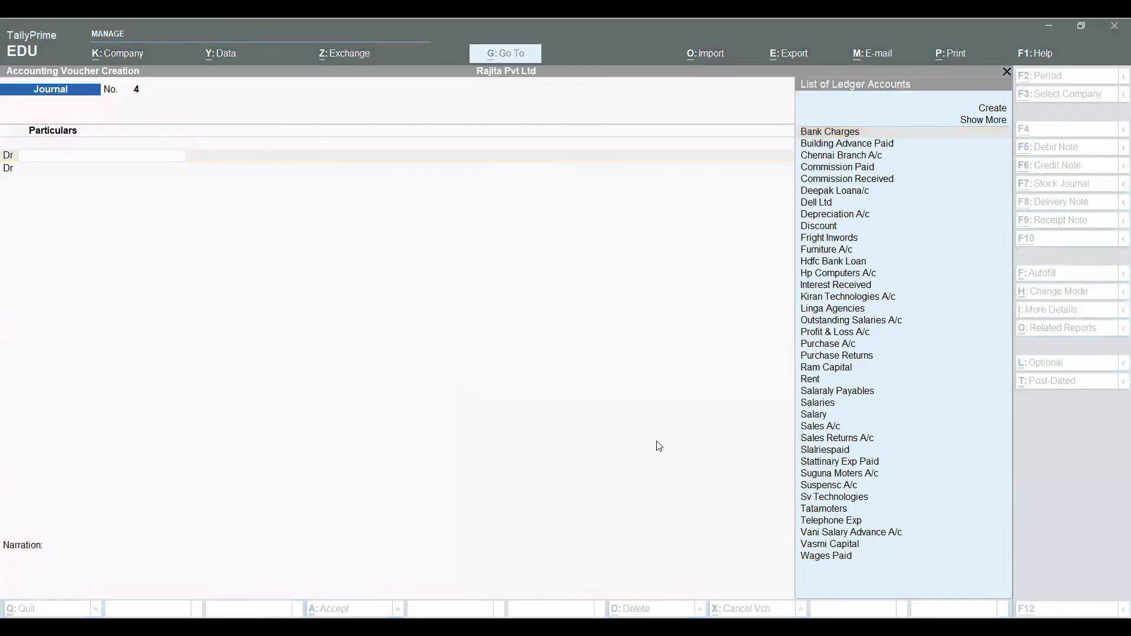
pyautogui.write('D')
pyautogui.press('Down')
pyautogui.press('Down')
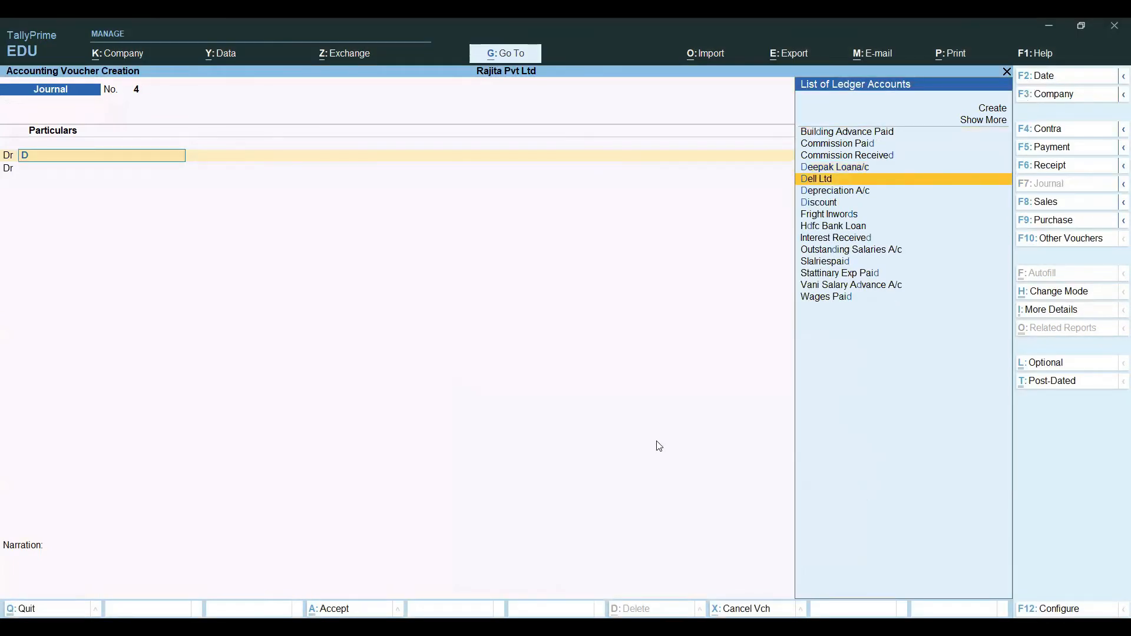
pyautogui.press('Return')
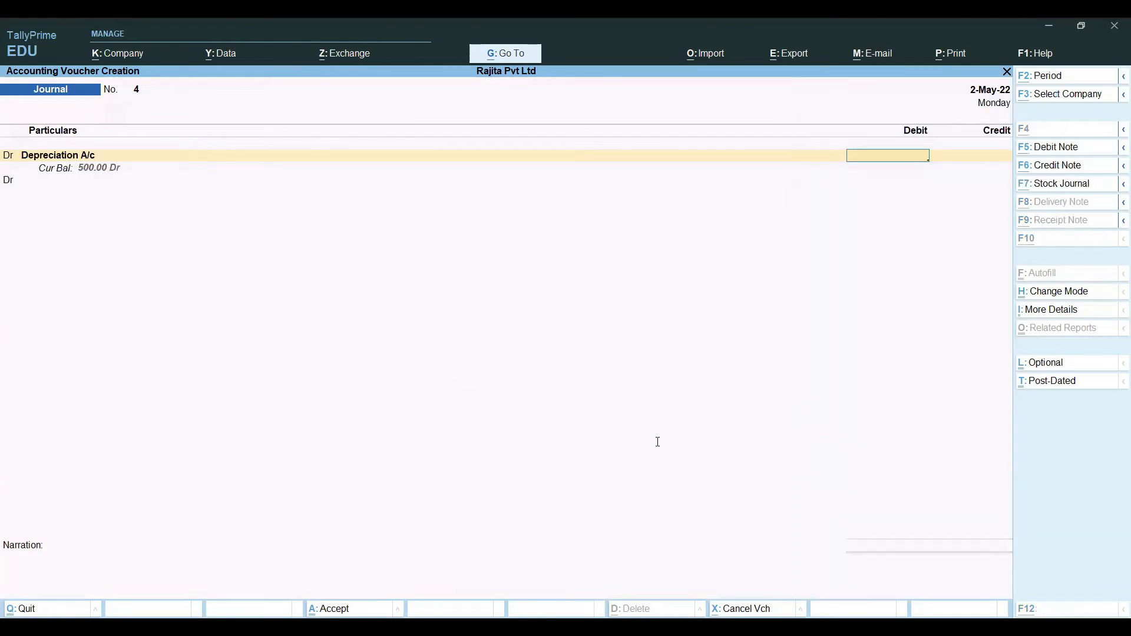
# - Check the depreciation amount in the exercise notes and debit Depreciation A/c with 15,000
pyautogui.hotkey('alt', 'Tab')
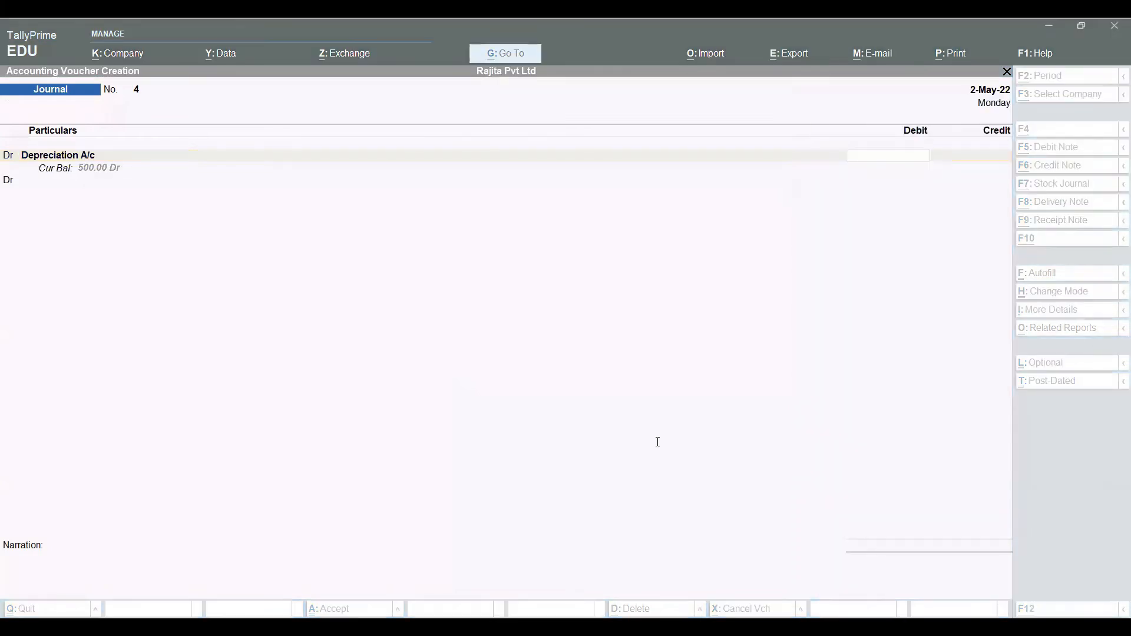
pyautogui.hotkey('alt', 'Tab')
pyautogui.write('1500')
pyautogui.press('Return')
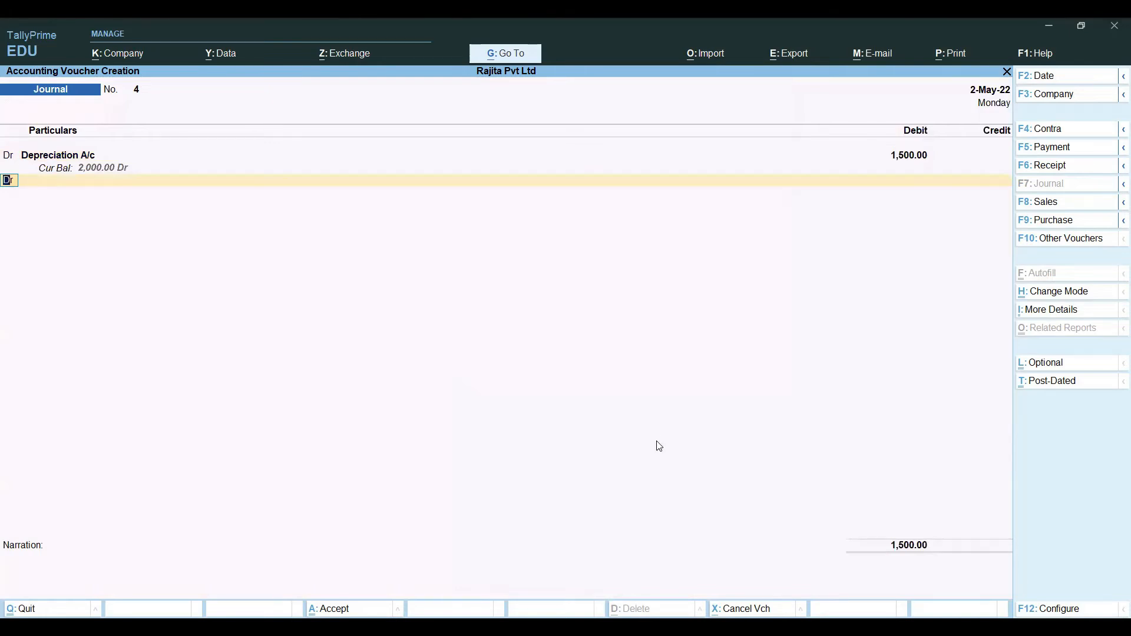
pyautogui.press('BackSpace')
pyautogui.write('15000')
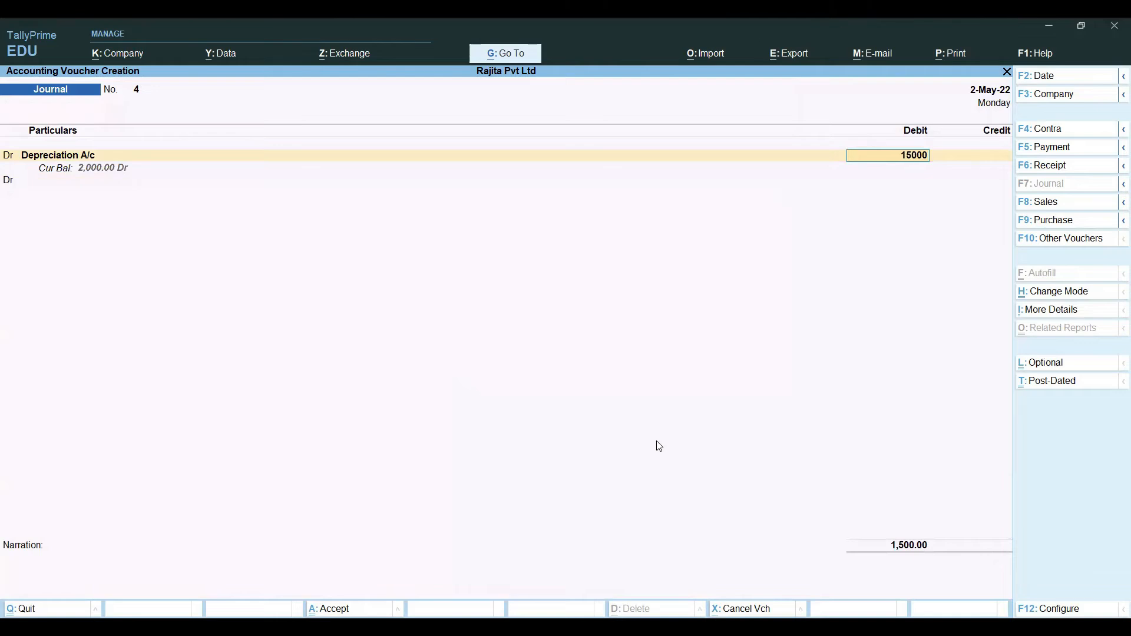
pyautogui.press('Return')
# - Credit Furniture A/c with 15,000 and save the journal voucher without a narration
pyautogui.write('c')
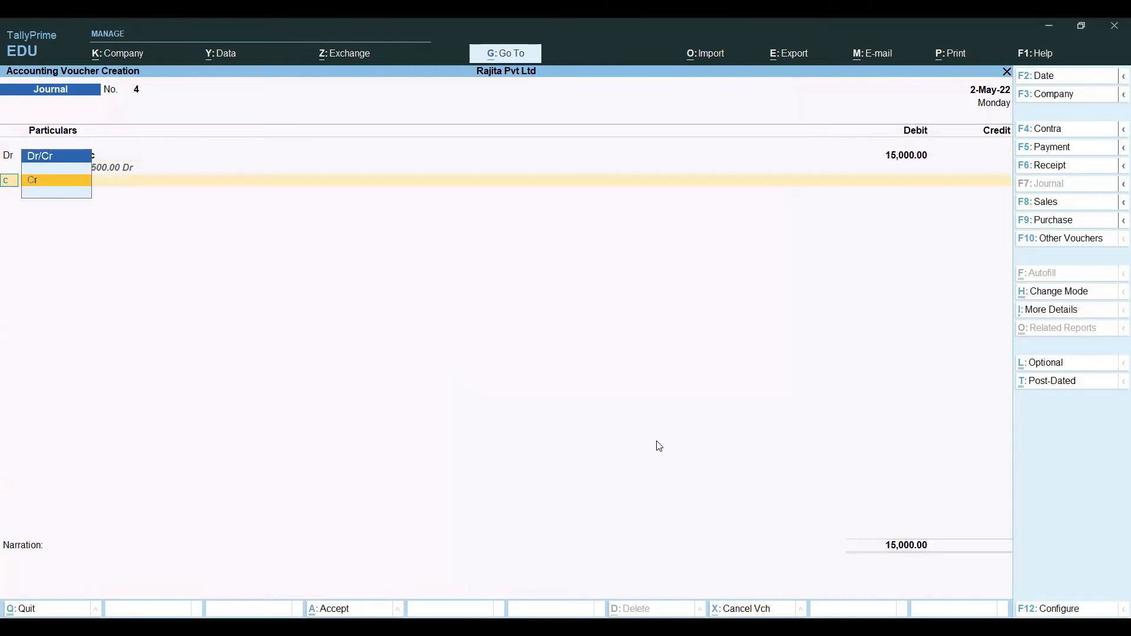
pyautogui.press('Return')
pyautogui.press('Return')
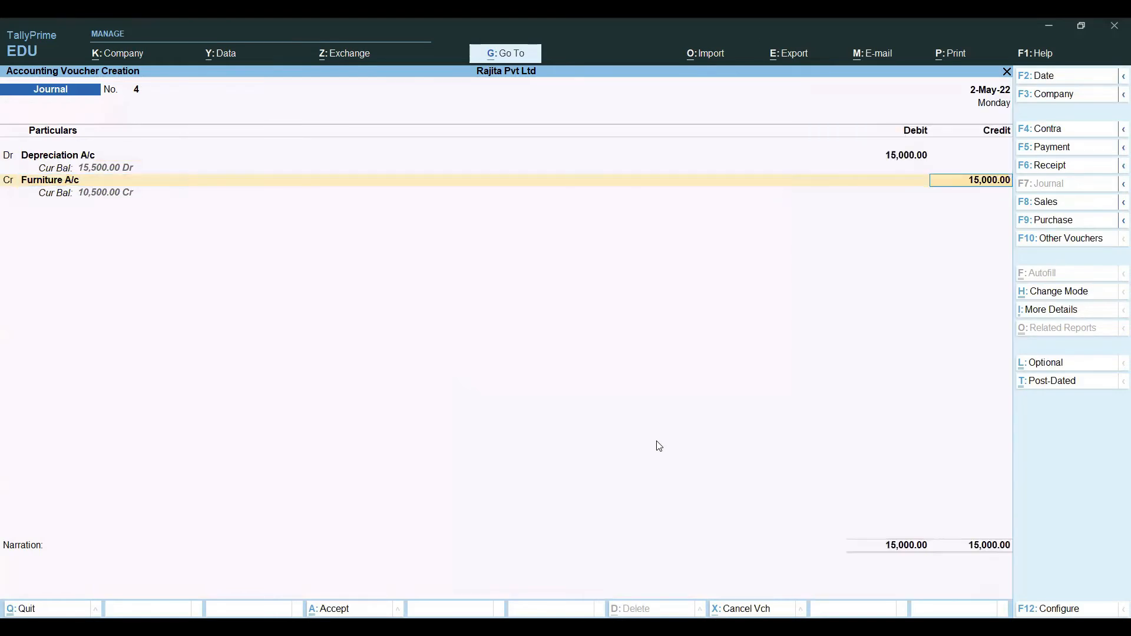
pyautogui.press('Return')
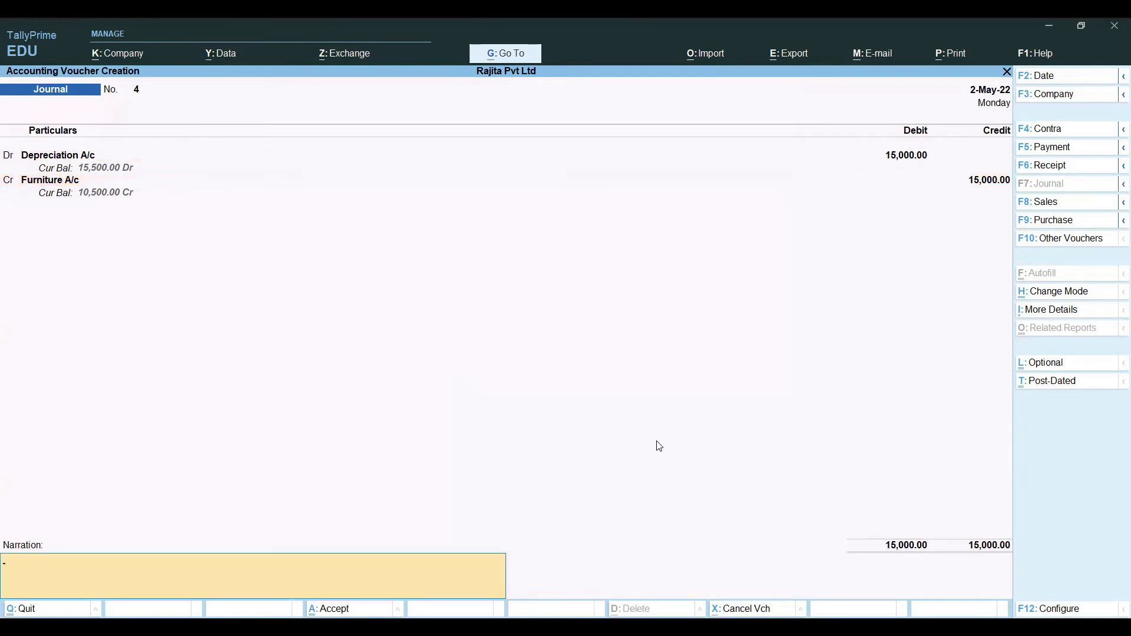
pyautogui.press('Return')
pyautogui.press('Return')
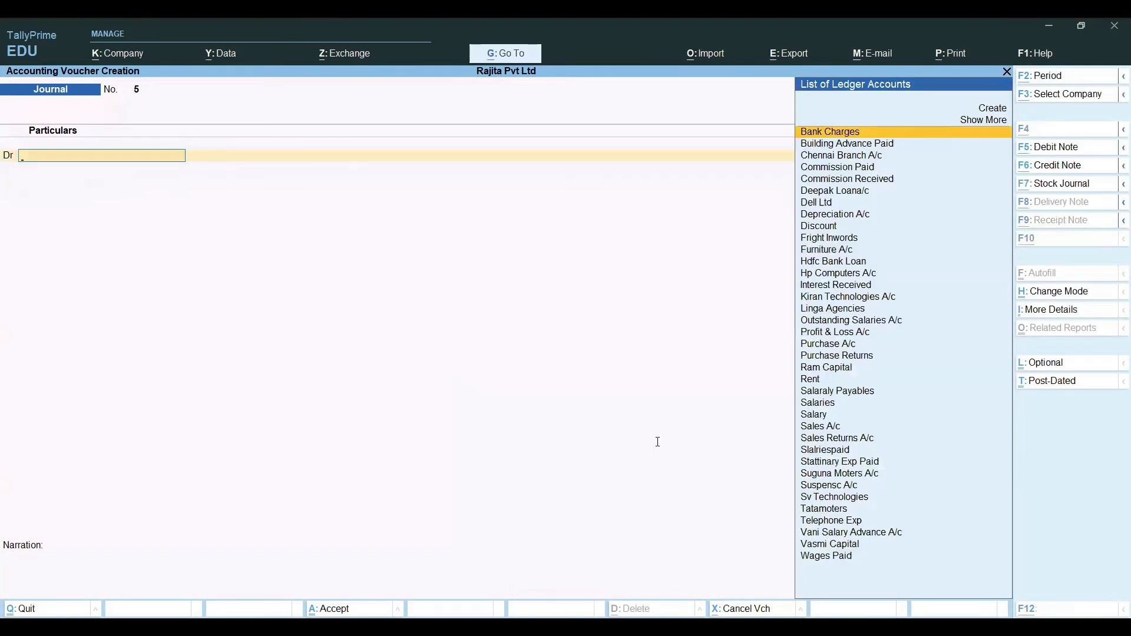
# - Check the exercise notes and start a payment voucher from Cash with 10,000 for Rent
pyautogui.hotkey('alt', 'Tab')
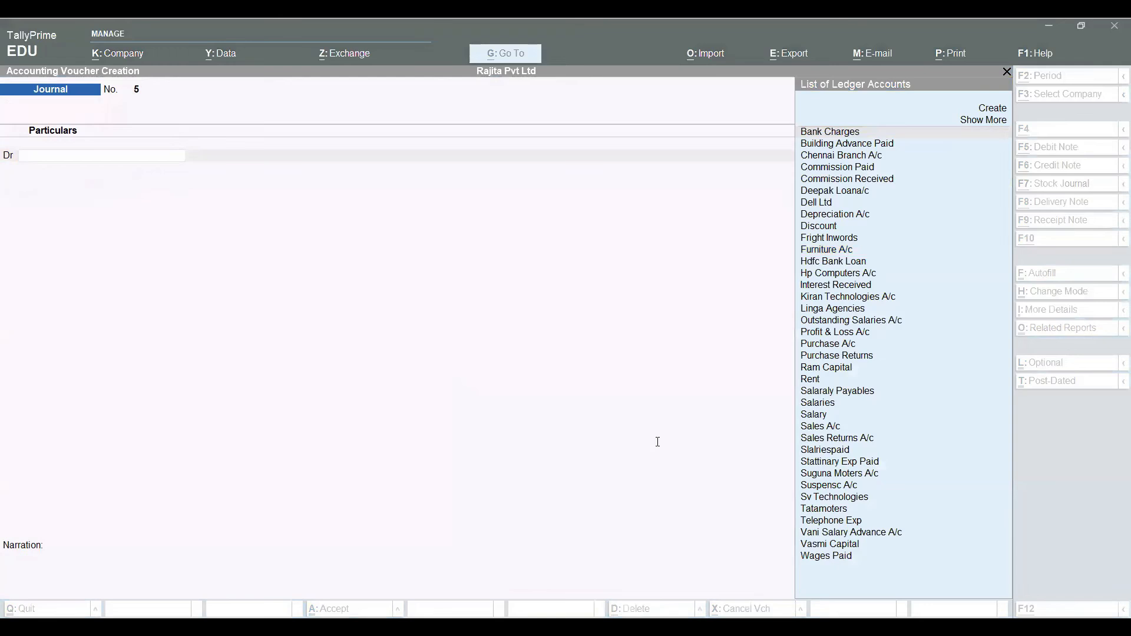
pyautogui.click(659, 447)
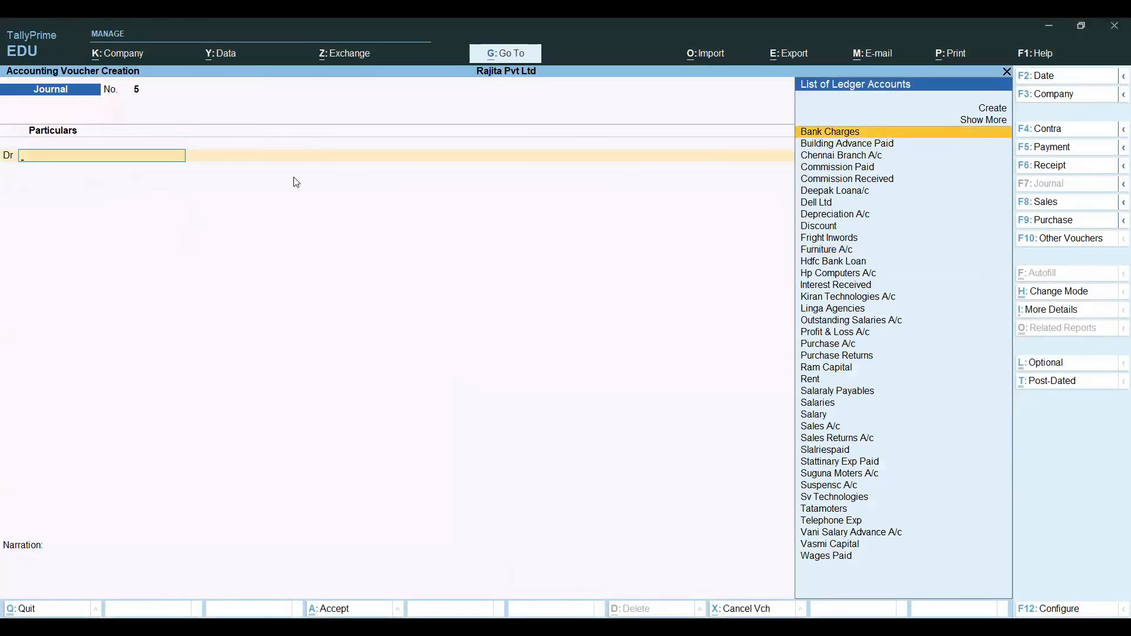
pyautogui.press('F5')
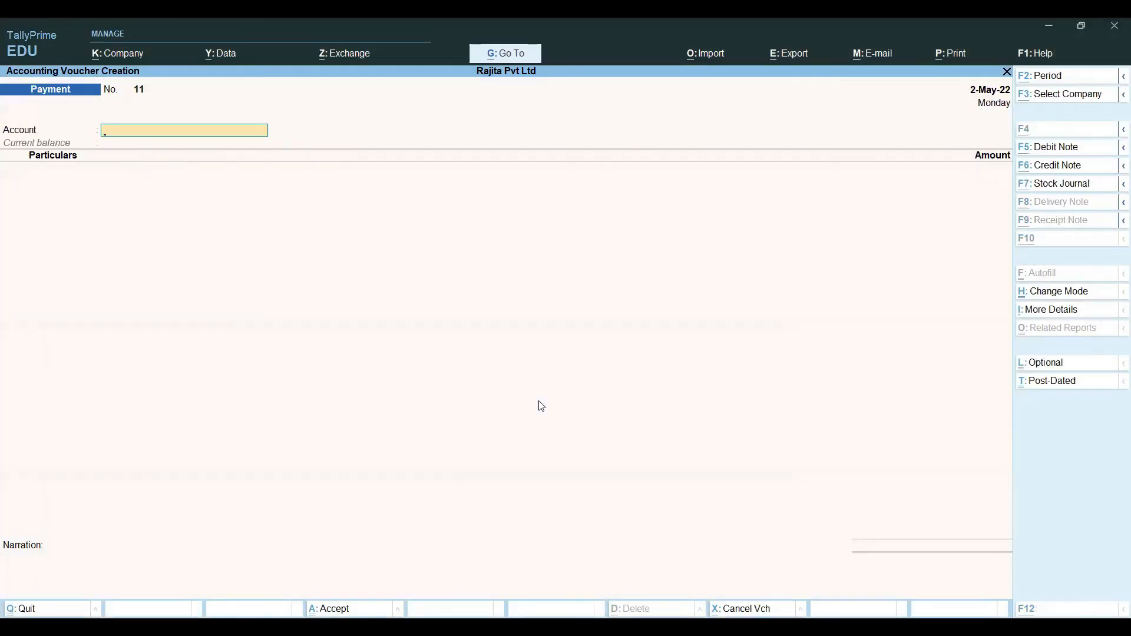
pyautogui.hotkey('alt', 'Tab')
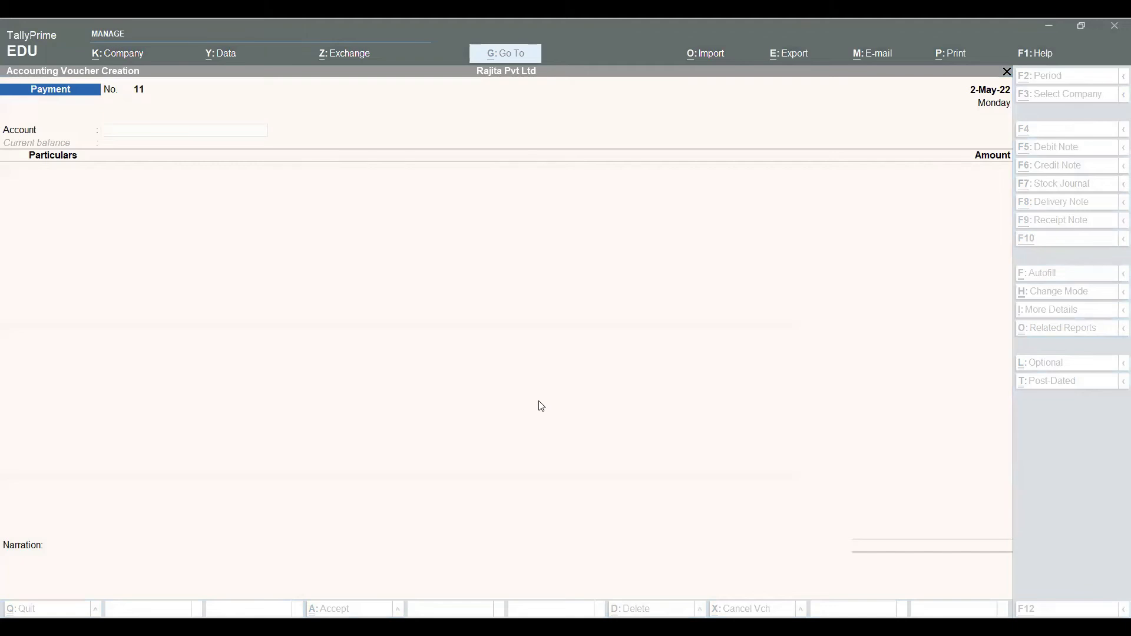
pyautogui.click(619, 418)
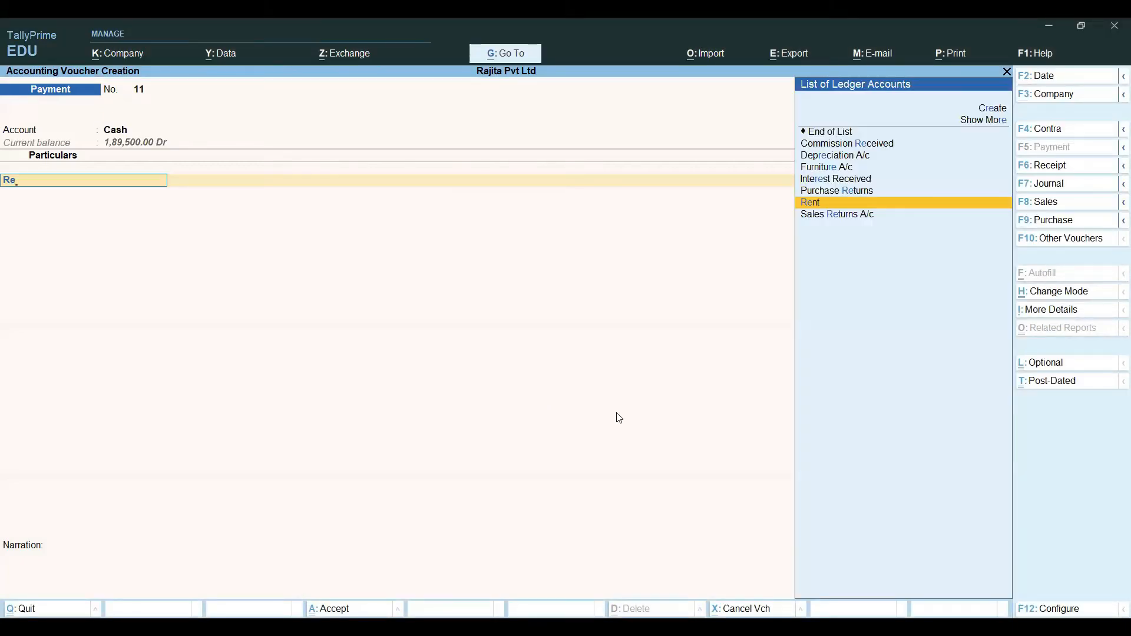
pyautogui.press('Return')
pyautogui.write('10,000')
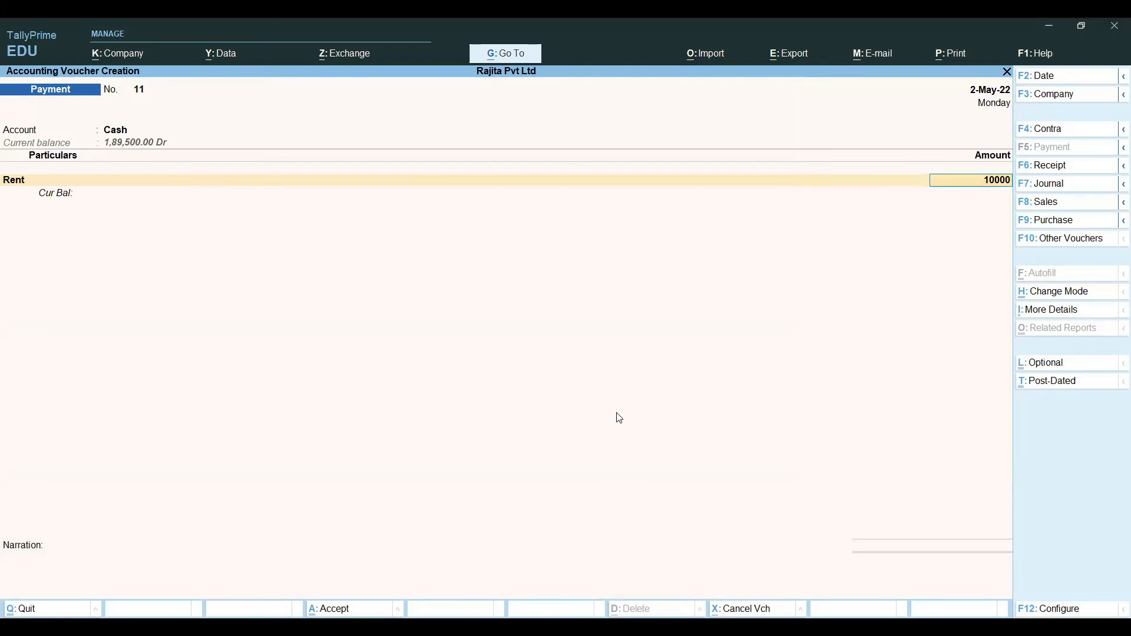
pyautogui.press('Return')
pyautogui.press('ctrl')
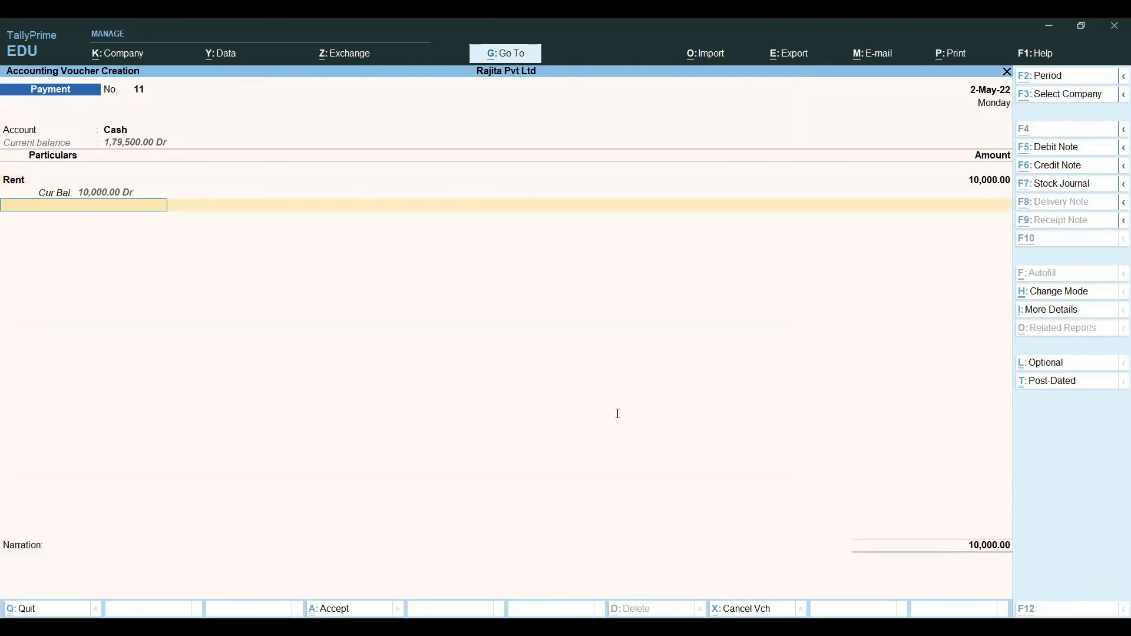
pyautogui.hotkey('ctrl', 'a')
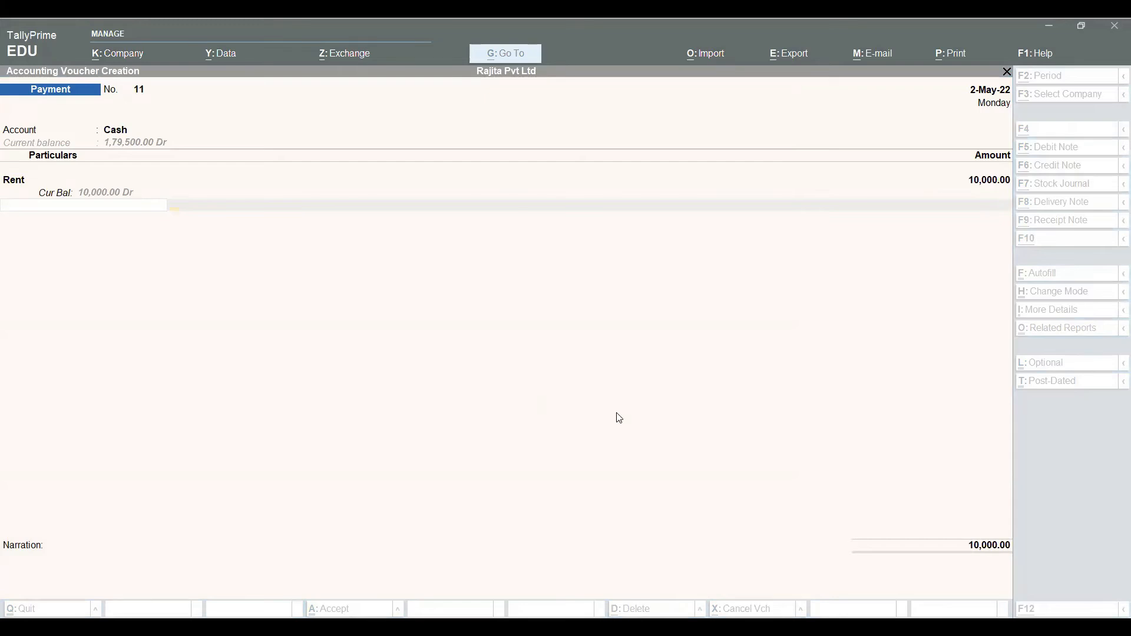
# - Add Stattinary Exp Paid to the payment voucher with an amount of 4,000 from the exercise notes
pyautogui.write('Sta')
pyautogui.press('Return')
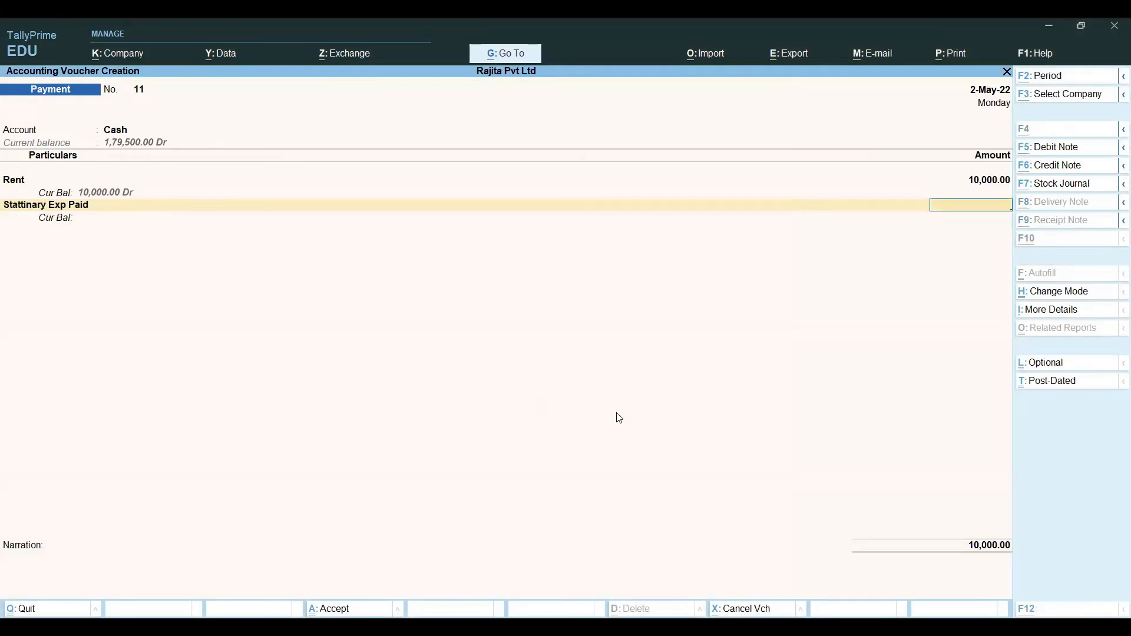
pyautogui.hotkey('alt', 'Tab')
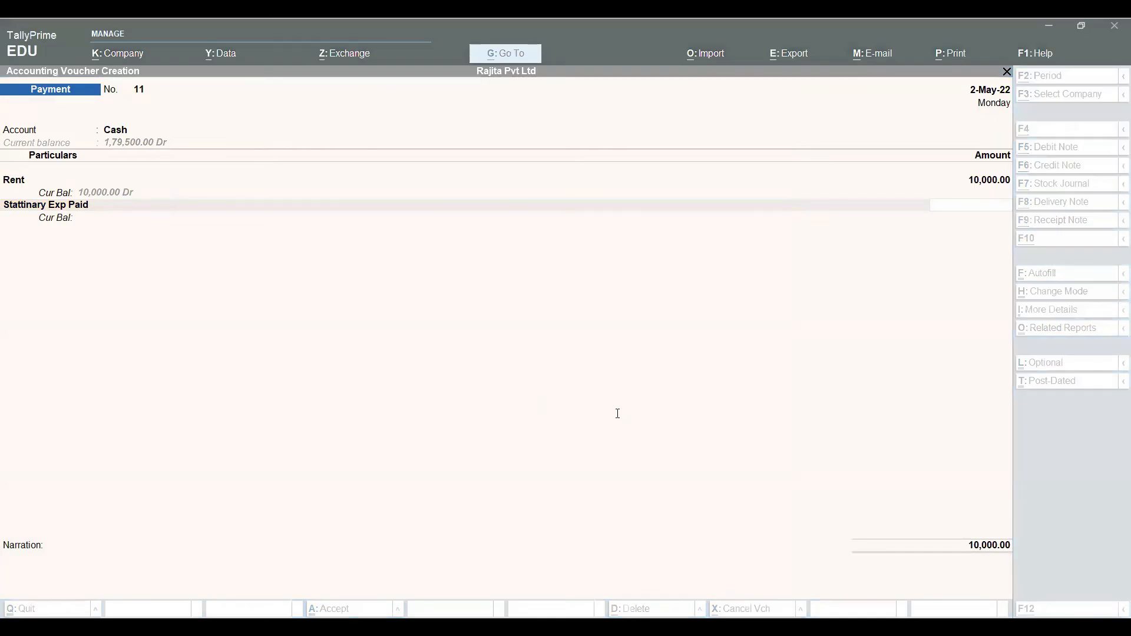
pyautogui.click(617, 413)
pyautogui.write('4000')
pyautogui.press('Return')
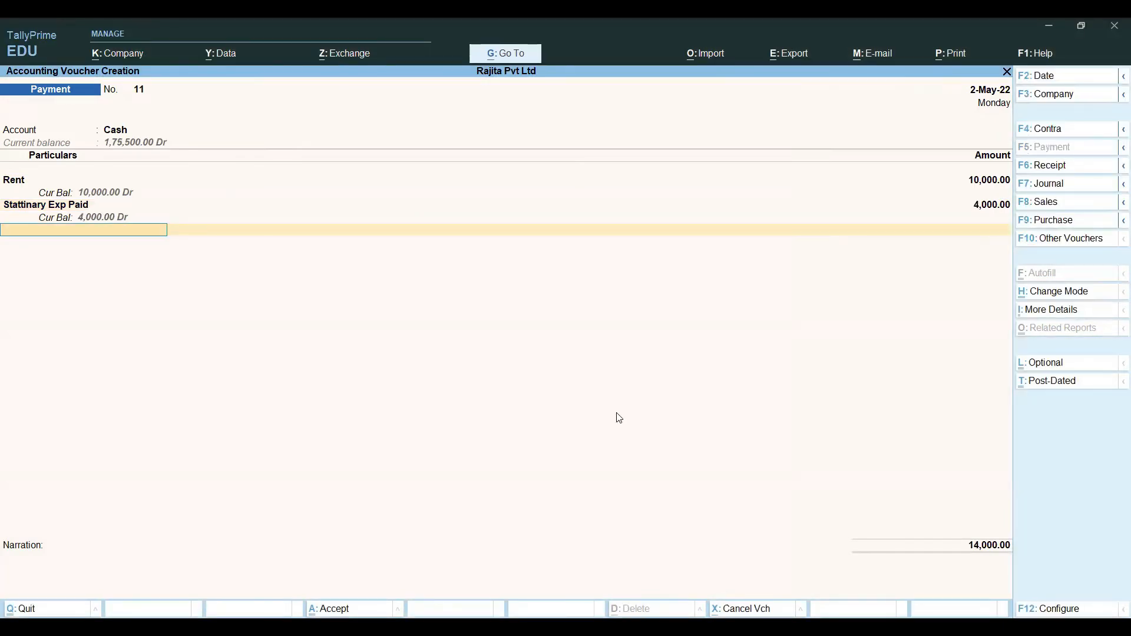
# - Add Wages Paid with an amount of 6,000 and save the cash payment voucher
pyautogui.write('Wag')
pyautogui.press('Return')
pyautogui.write('60000')
pyautogui.press('BackSpace')
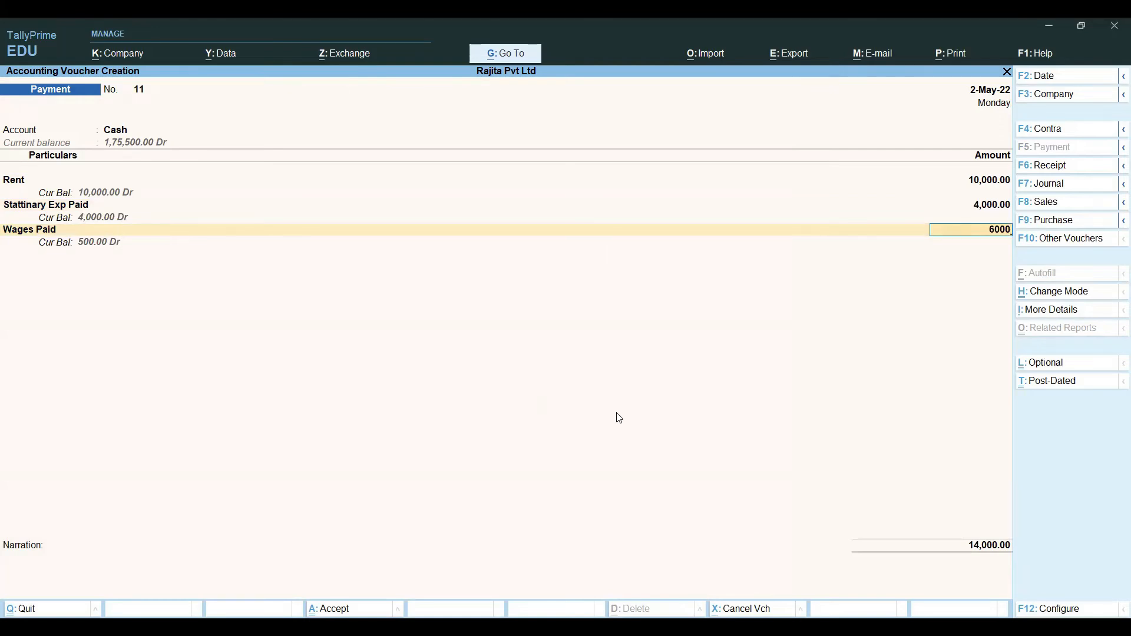
pyautogui.press('Return')
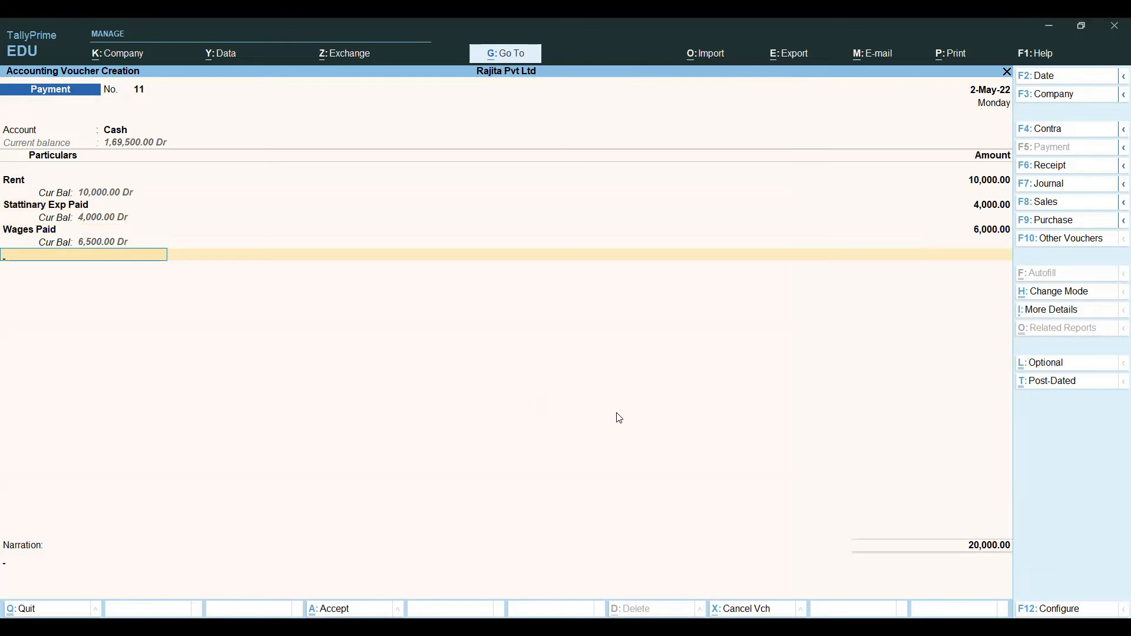
pyautogui.press('Return')
pyautogui.press('Return')
pyautogui.press('Return')
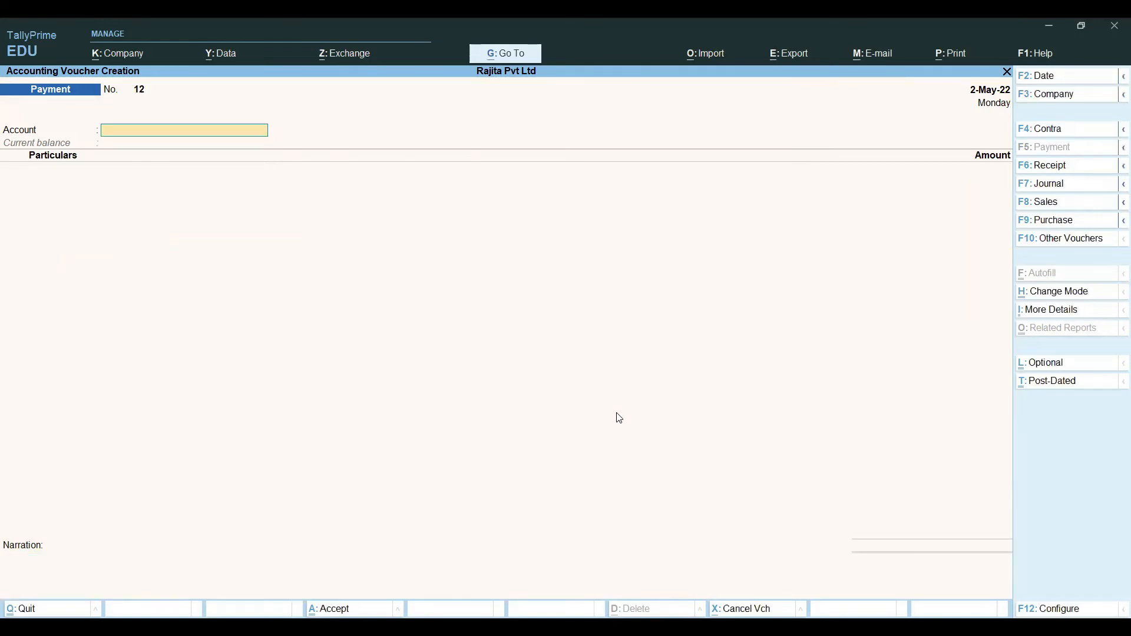
# - Check the exercise notes and start a payment voucher from Hdfc Bank with the Fright Inwords ledger
pyautogui.press('ctrl')
pyautogui.hotkey('alt', 'Tab')
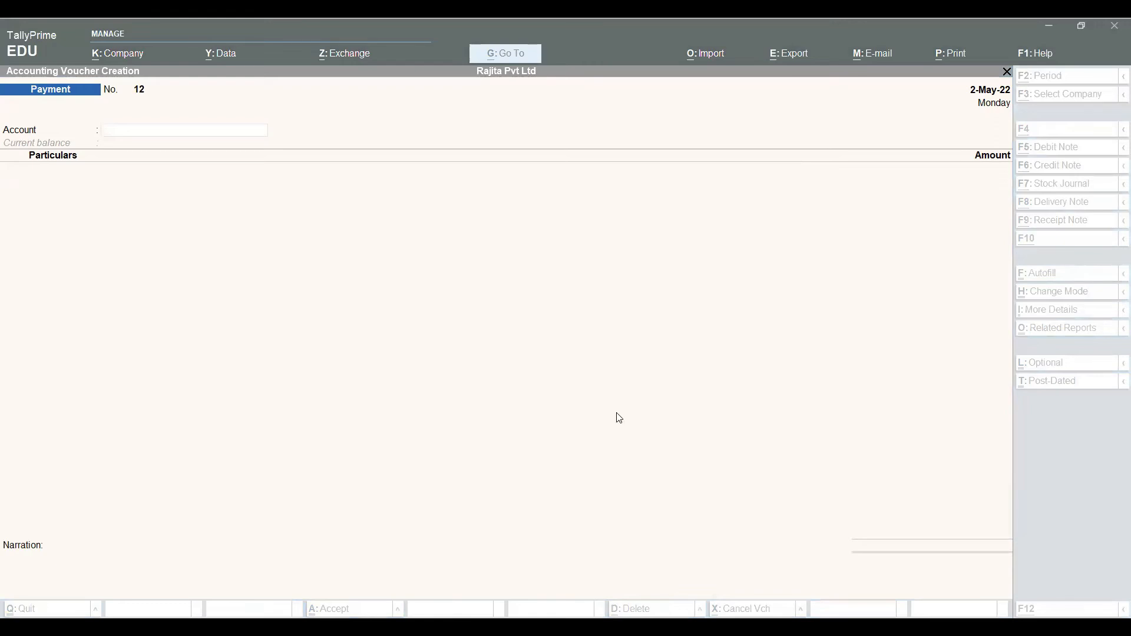
pyautogui.click(620, 418)
pyautogui.write('Hdfc Bank')
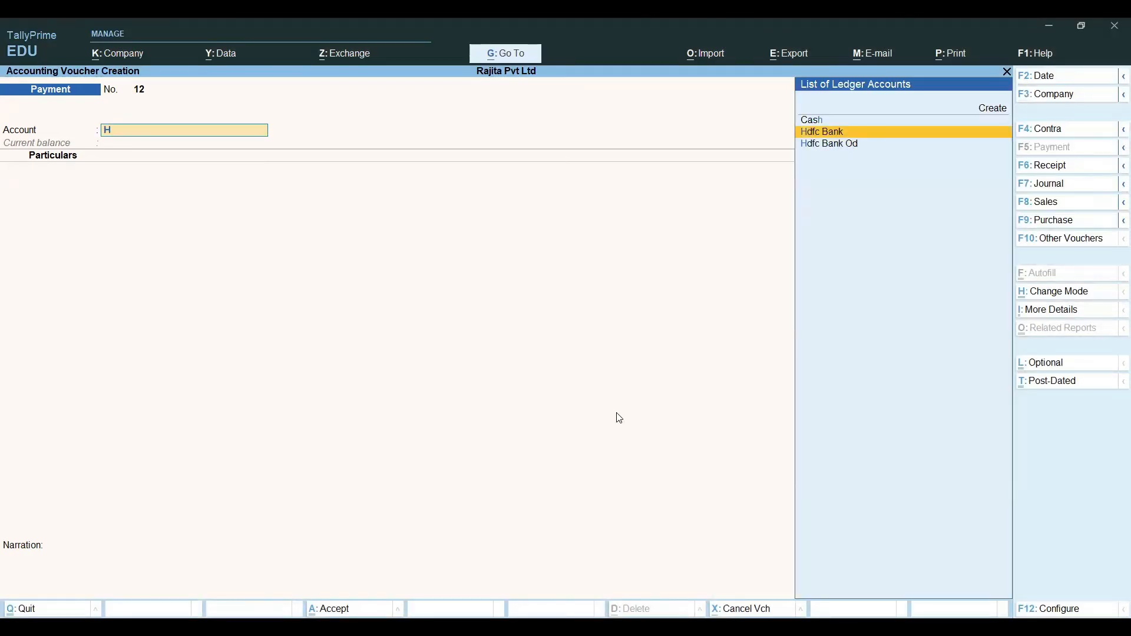
pyautogui.press('Return')
pyautogui.write('Fr')
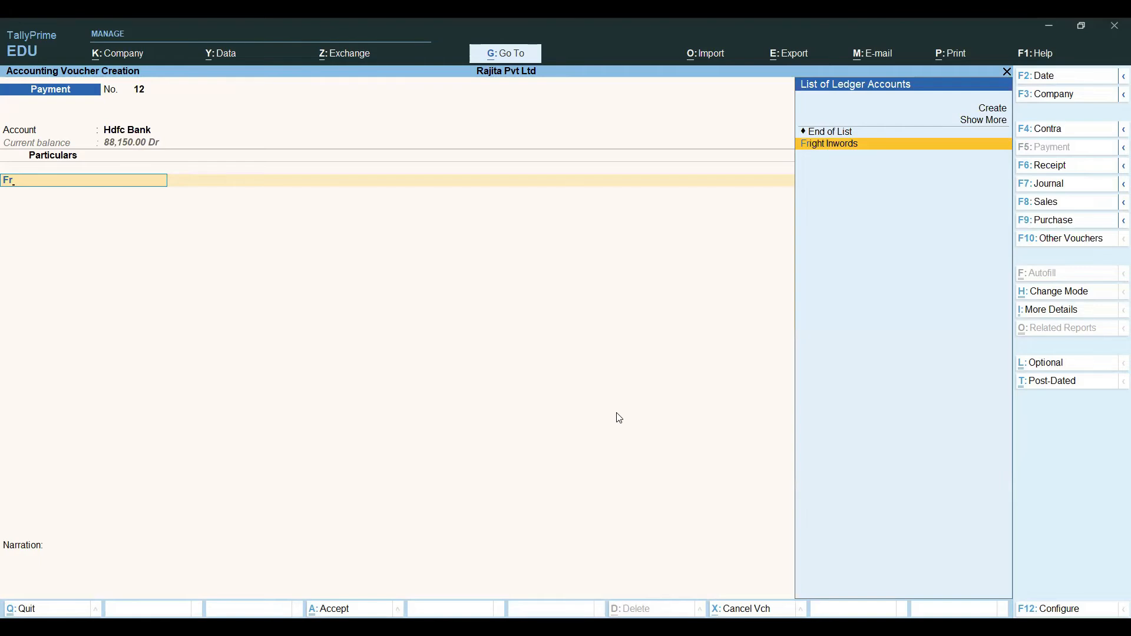
pyautogui.press('Return')
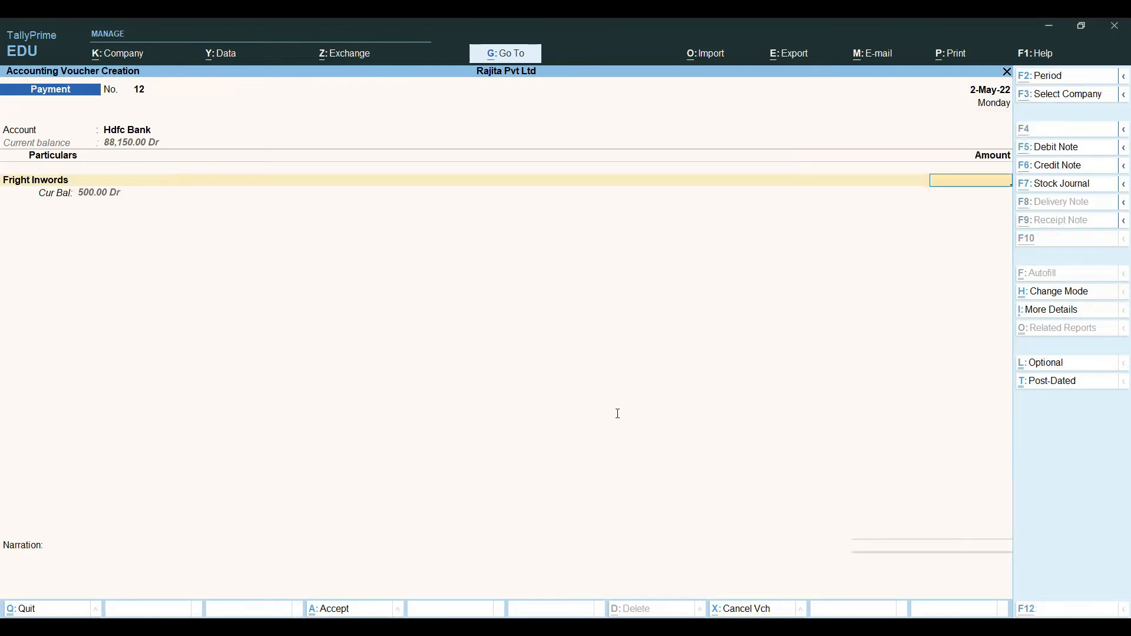
# - Check the freight amount in the exercise notes, enter 3,750 for Fright Inwords and save the payment voucher
pyautogui.hotkey('alt', 'Tab')
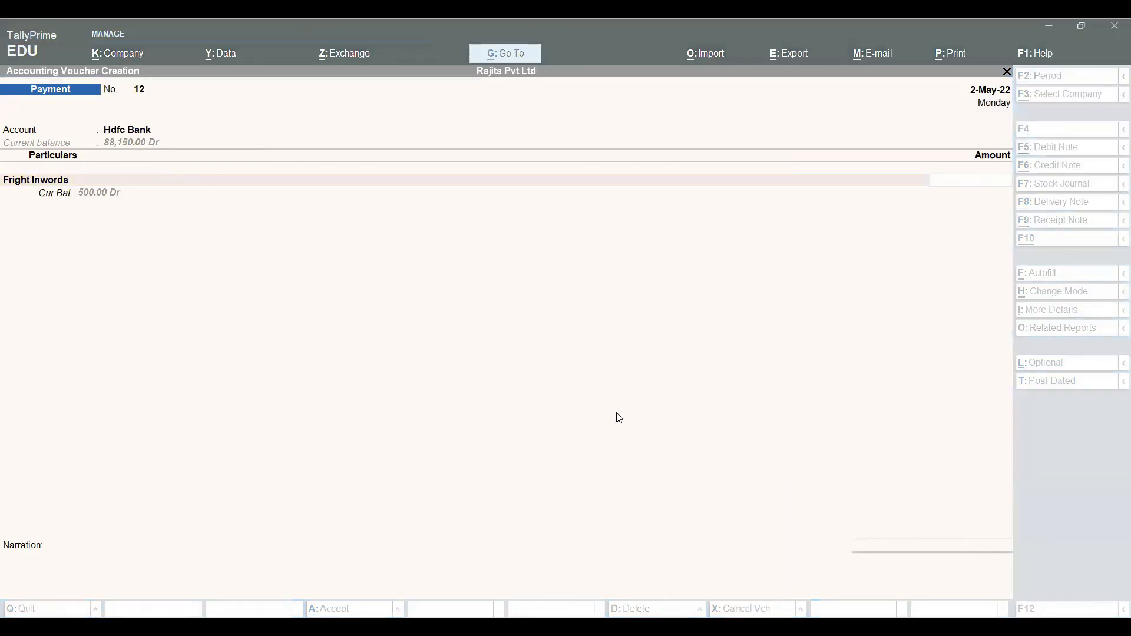
pyautogui.hotkey('alt', 'Tab')
pyautogui.write('3750')
pyautogui.press('Return')
pyautogui.press('Return')
pyautogui.press('Return')
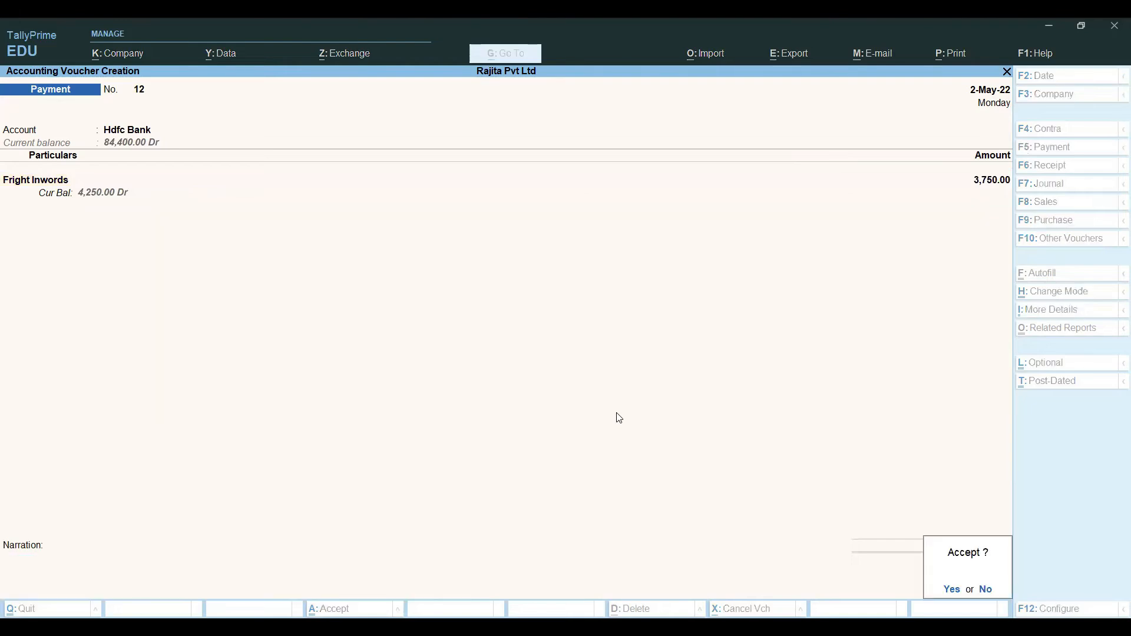
pyautogui.press('Return')
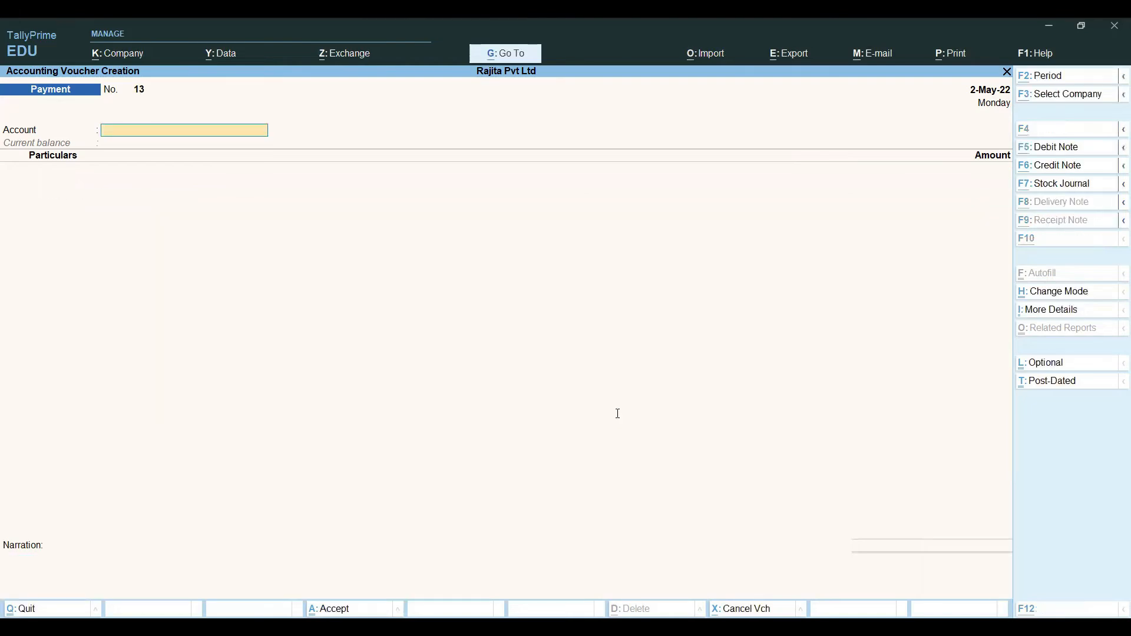
# - Check the exercise notes and start a payment voucher from Cash with the Linga Agencies ledger
pyautogui.hotkey('alt', 'Tab')
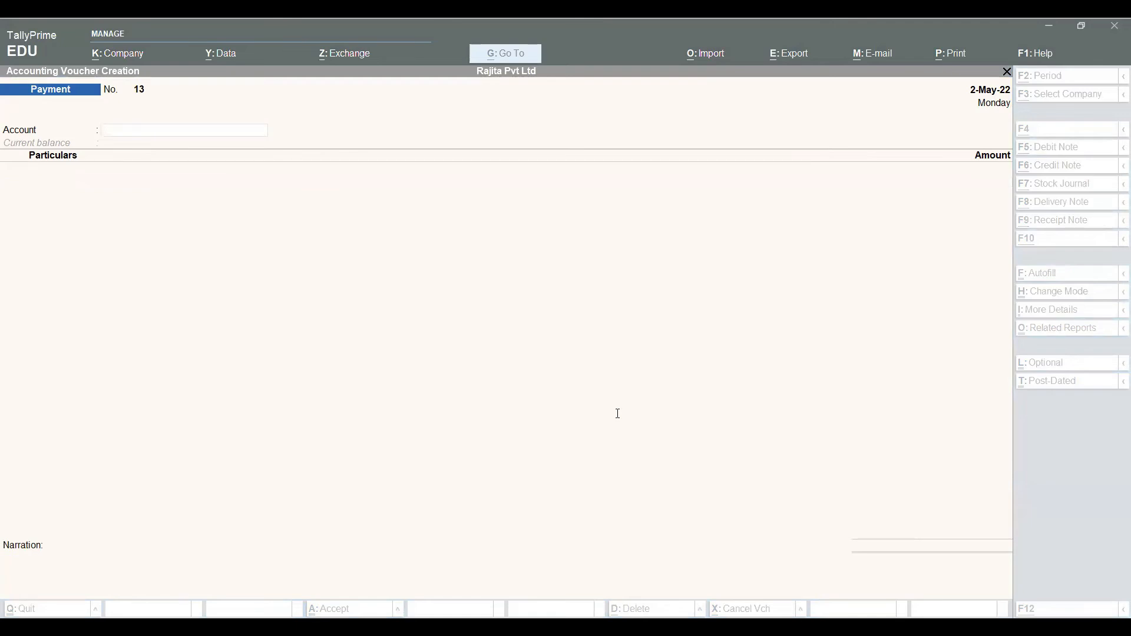
pyautogui.click(620, 418)
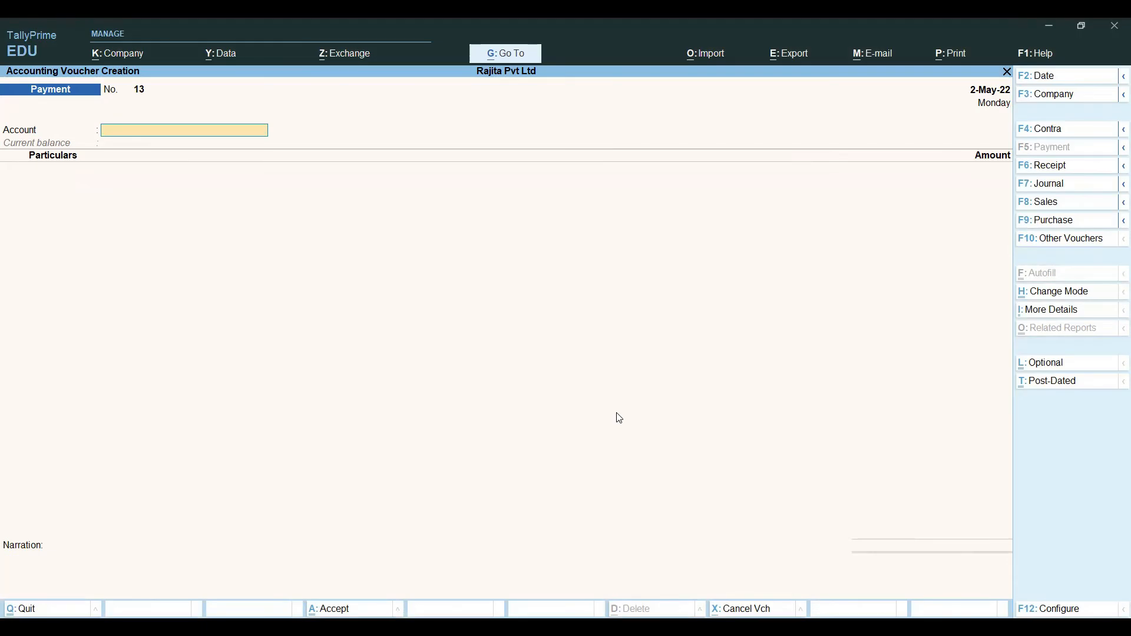
pyautogui.write('ca')
pyautogui.press('Return')
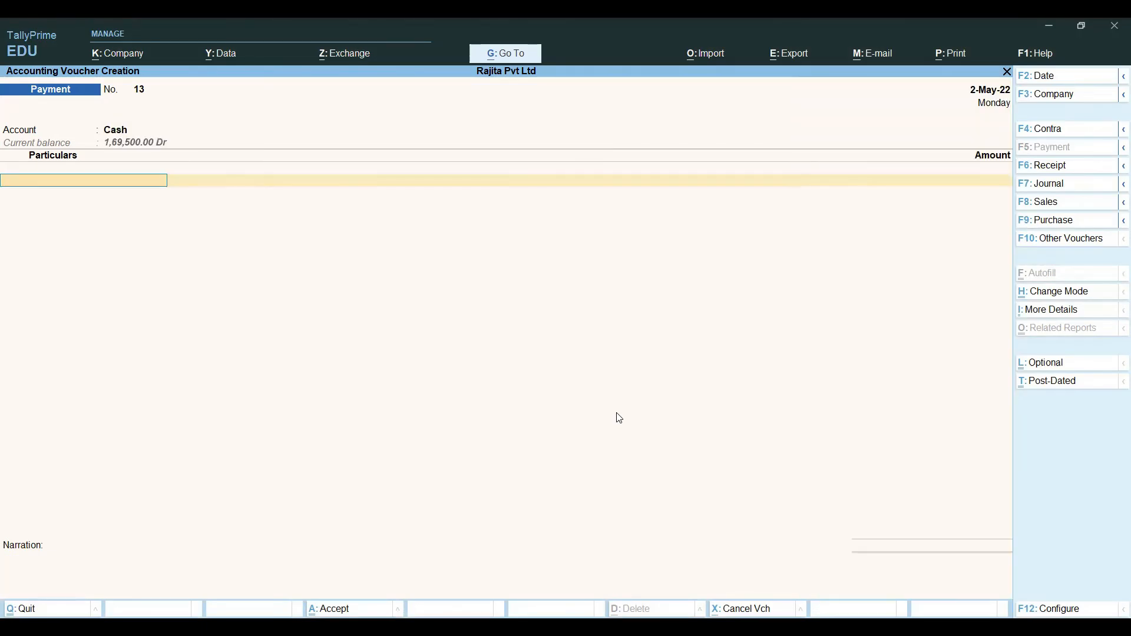
pyautogui.write('Li')
pyautogui.press('Return')
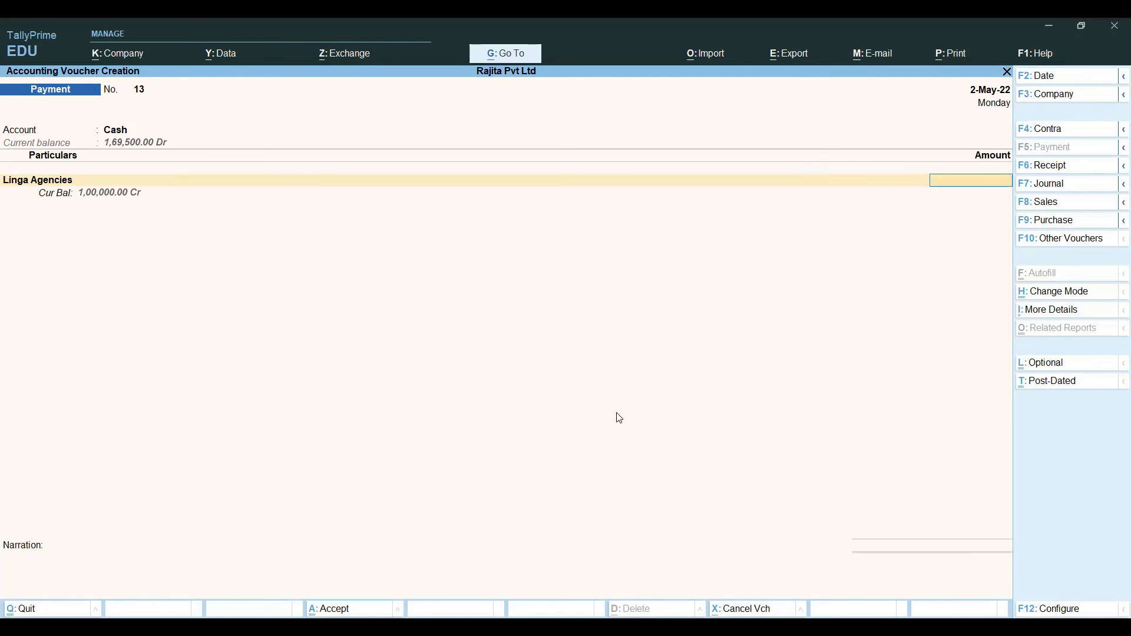
# - Enter 95,000 for Linga Agencies and save the payment voucher without a narration
pyautogui.write('950000')
pyautogui.press('BackSpace')
pyautogui.press('Return')
pyautogui.press('Return')
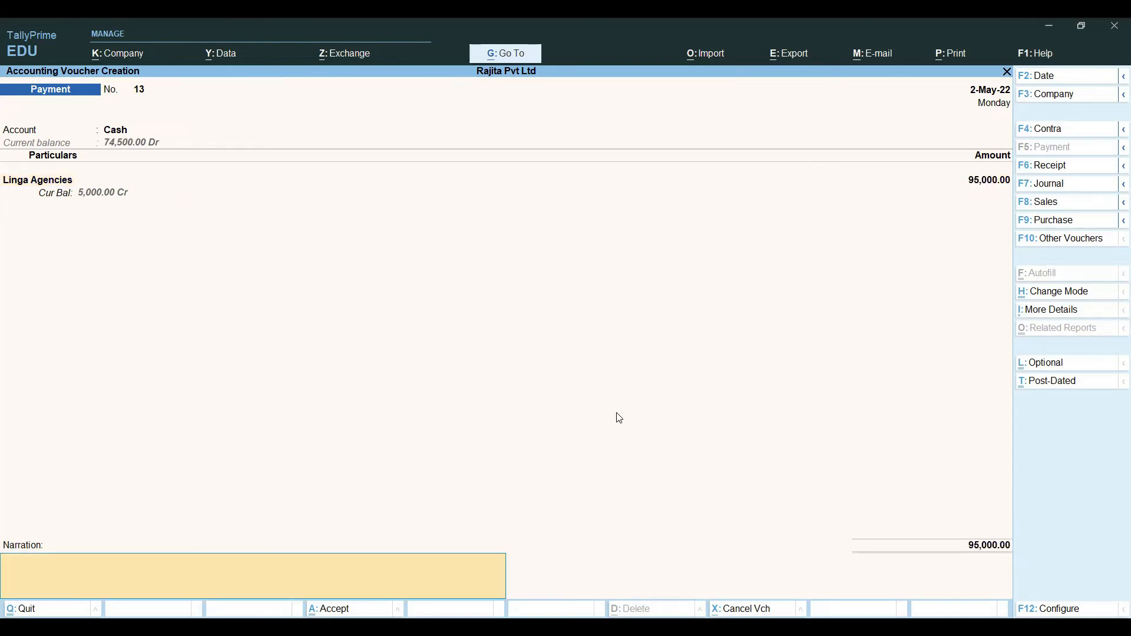
pyautogui.press('Return')
pyautogui.press('Return')
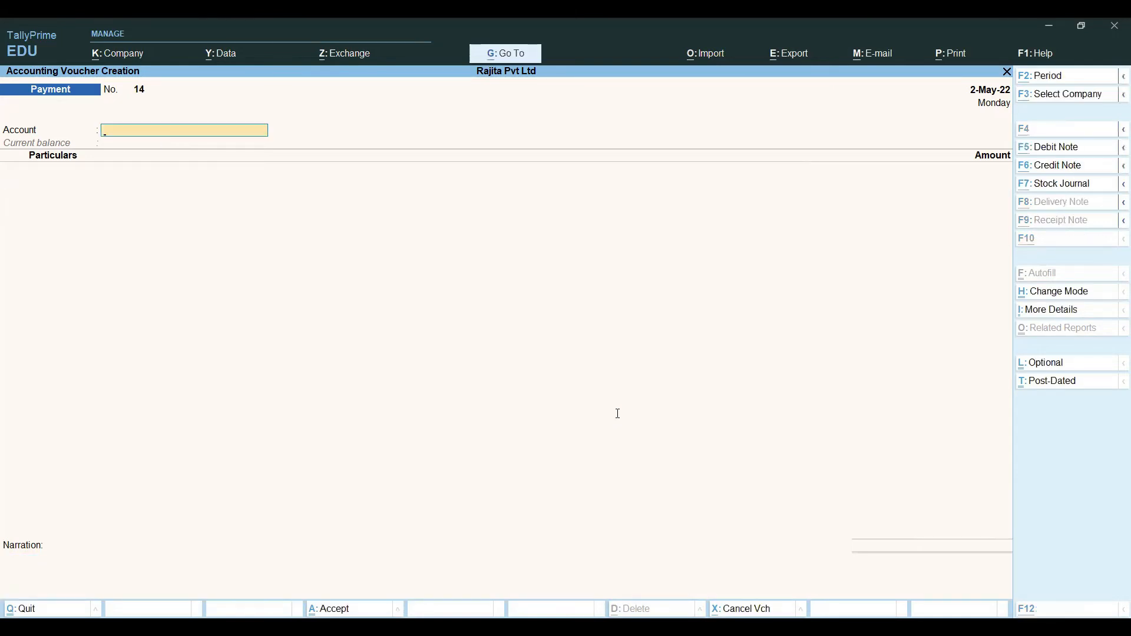
# - Check the exercise notes and start another payment voucher from Cash with the Salary ledger
pyautogui.hotkey('alt', 'Tab')
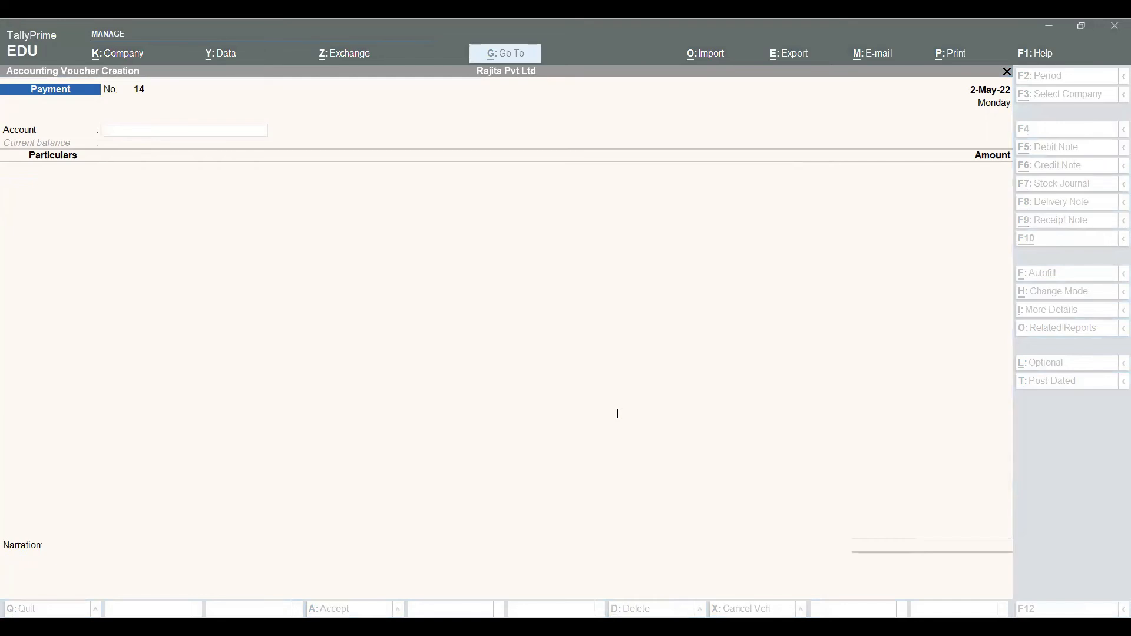
pyautogui.click(620, 418)
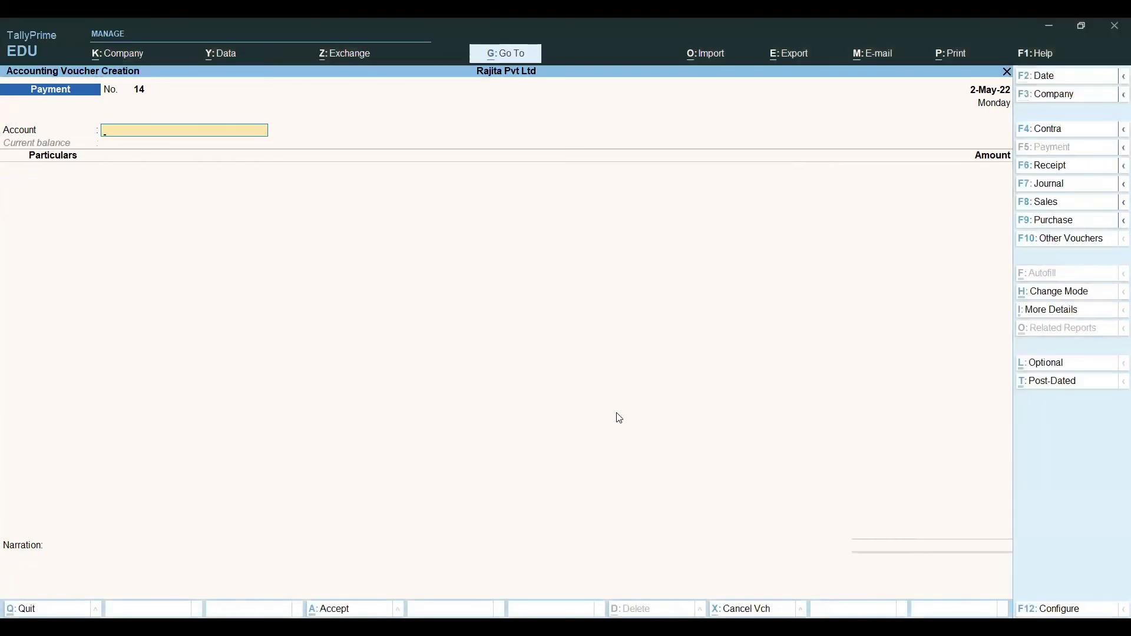
pyautogui.write('Ca')
pyautogui.press('Return')
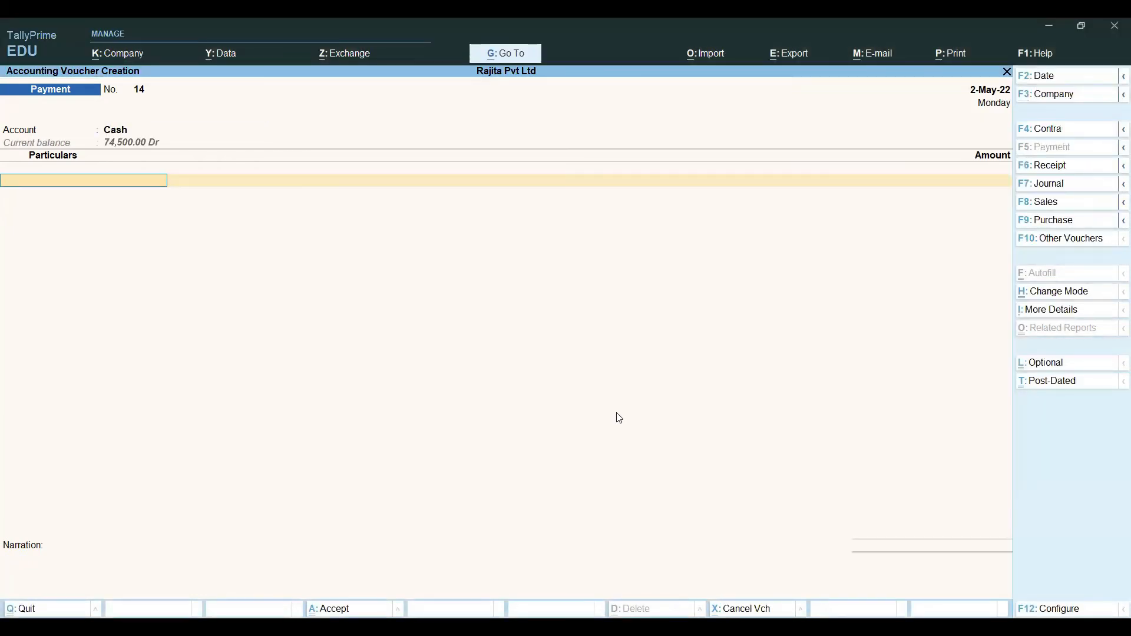
pyautogui.write('Sa')
pyautogui.press('Down')
pyautogui.press('Down')
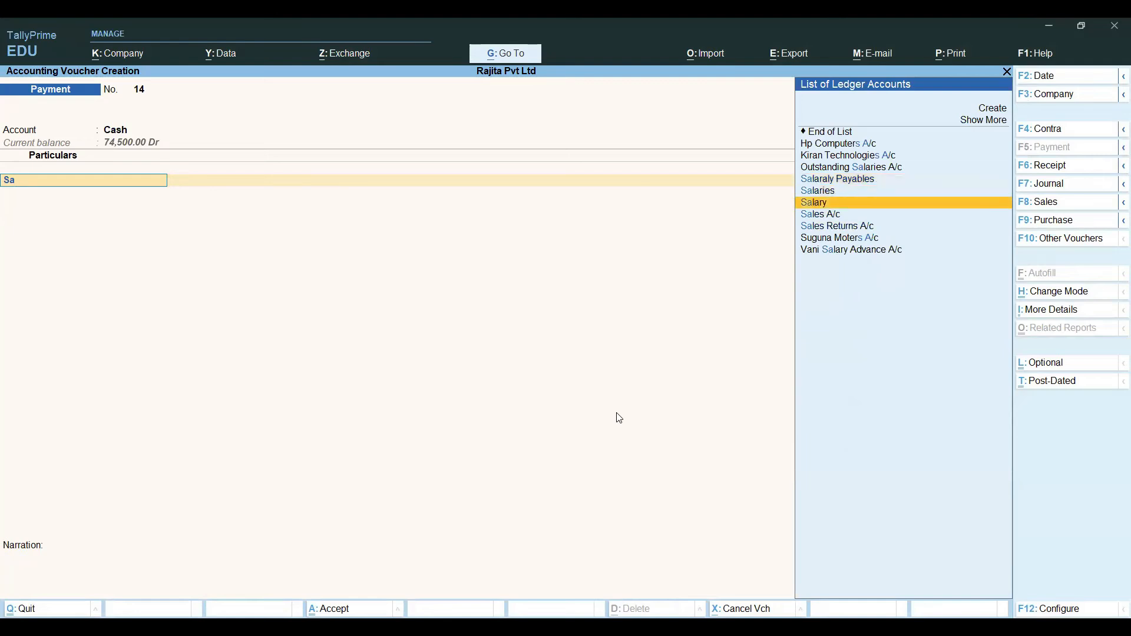
pyautogui.press('Up')
pyautogui.press('Down')
pyautogui.press('Return')
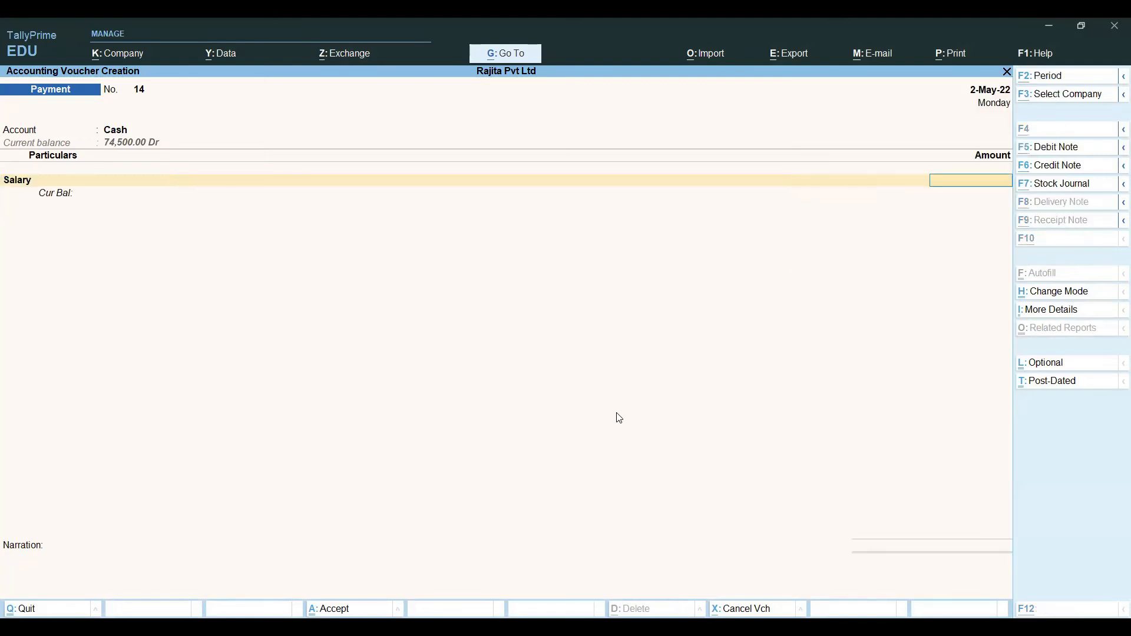
# - Check the salary amount in the exercise notes and enter 10,000 for Salary
pyautogui.hotkey('alt', 'Tab')
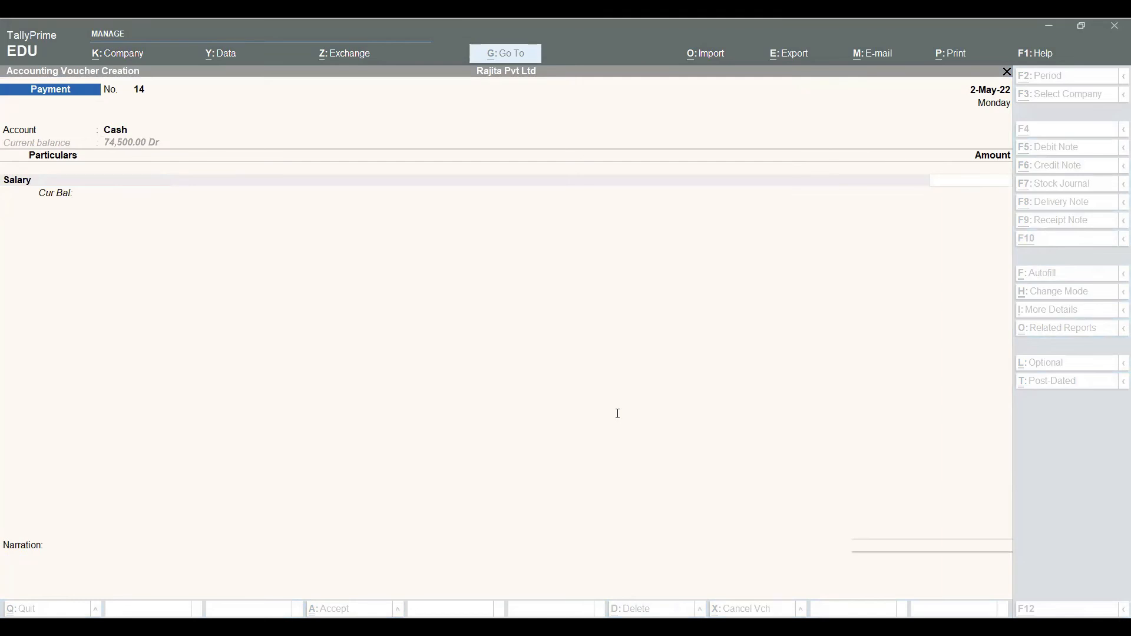
pyautogui.hotkey('alt', 'Tab')
pyautogui.write('10000')
pyautogui.press('Return')
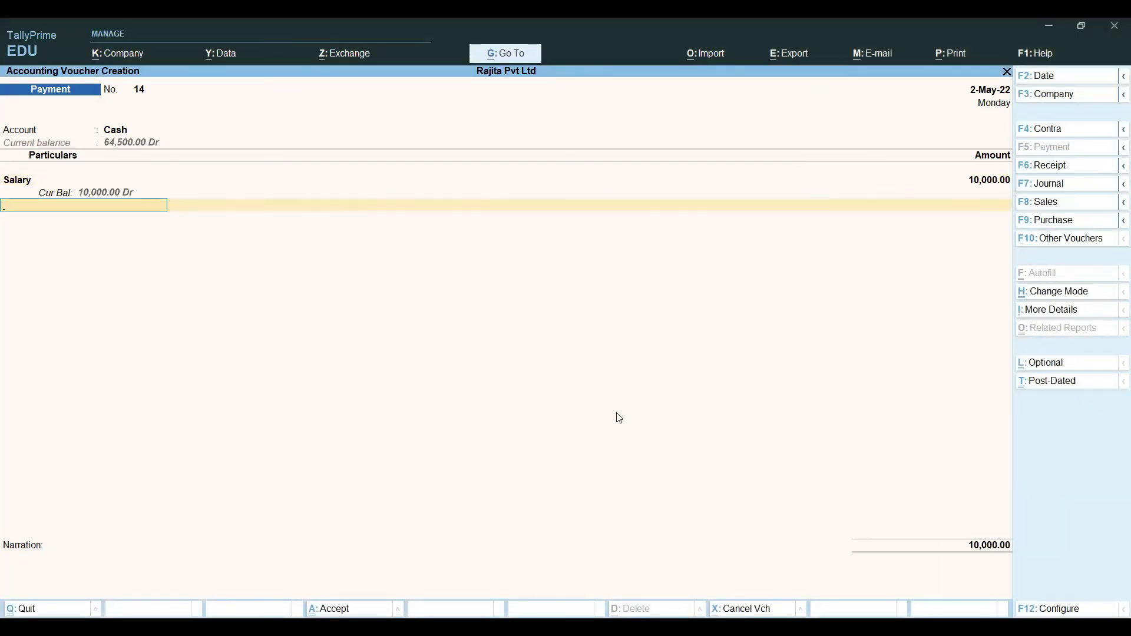
# - Add Rent to the payment voucher with an amount of 30,000 from the exercise notes
pyautogui.write('re')
pyautogui.press('Return')
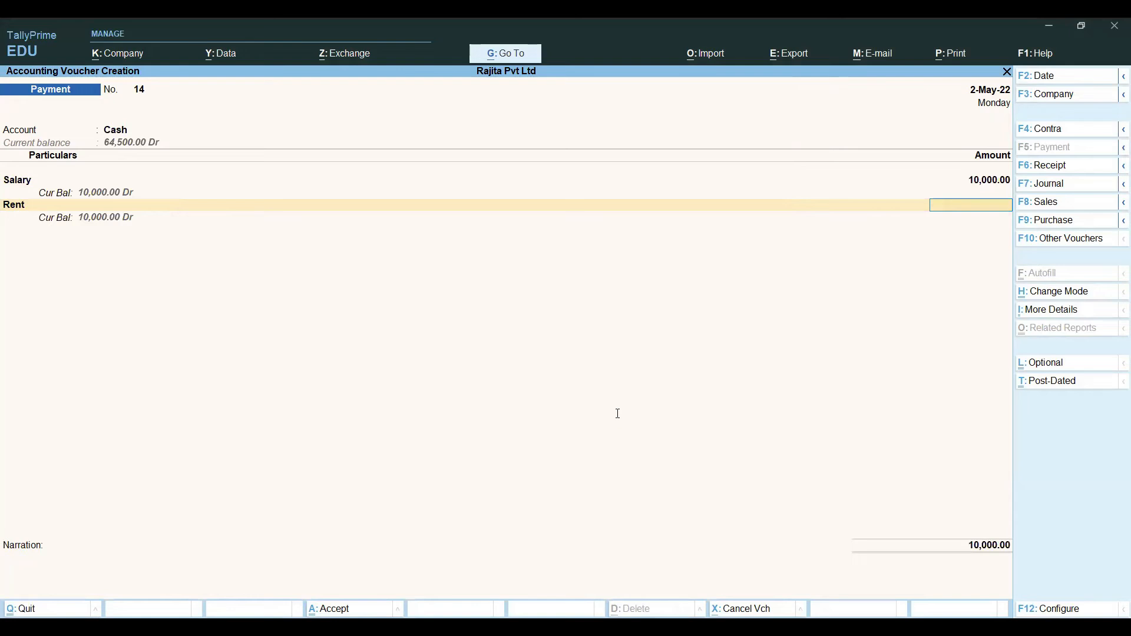
pyautogui.hotkey('alt', 'Tab')
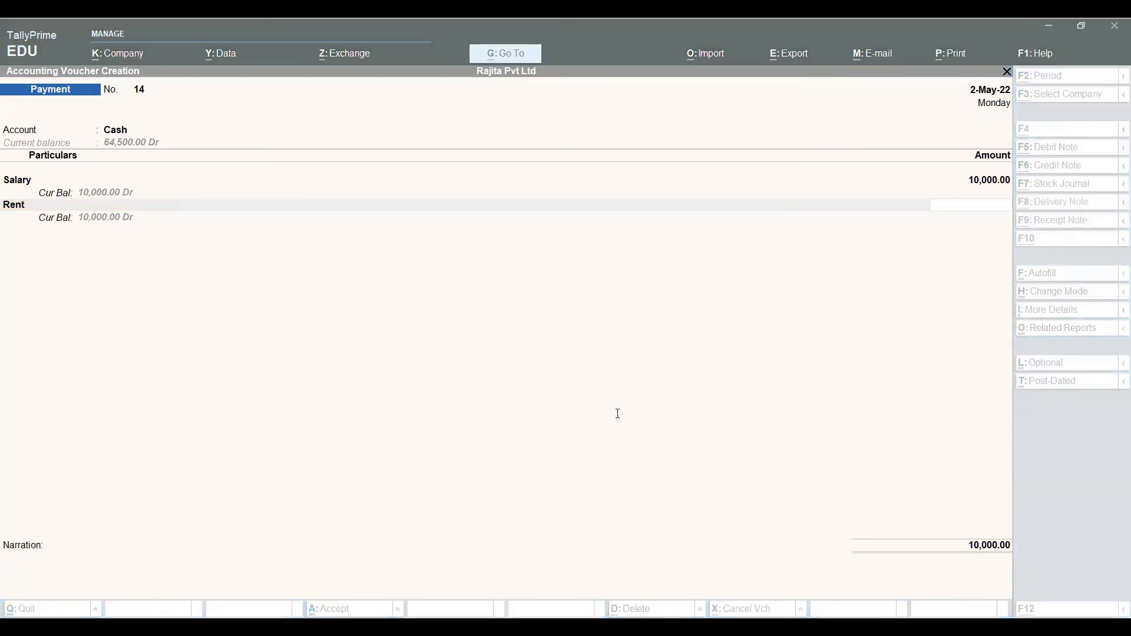
pyautogui.hotkey('alt', 'Tab')
pyautogui.write('30000')
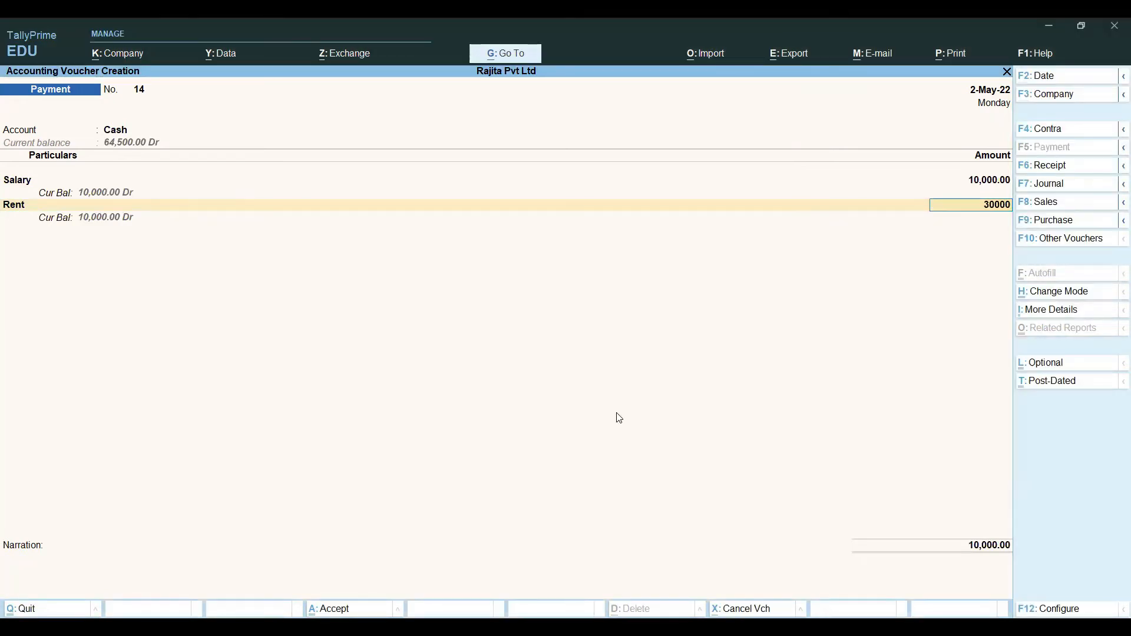
pyautogui.press('Return')
# - Add Stattinary Exp Paid to the payment voucher with an amount of 1,750 from the exercise notes
pyautogui.press('alt')
pyautogui.hotkey('alt', 'Tab')
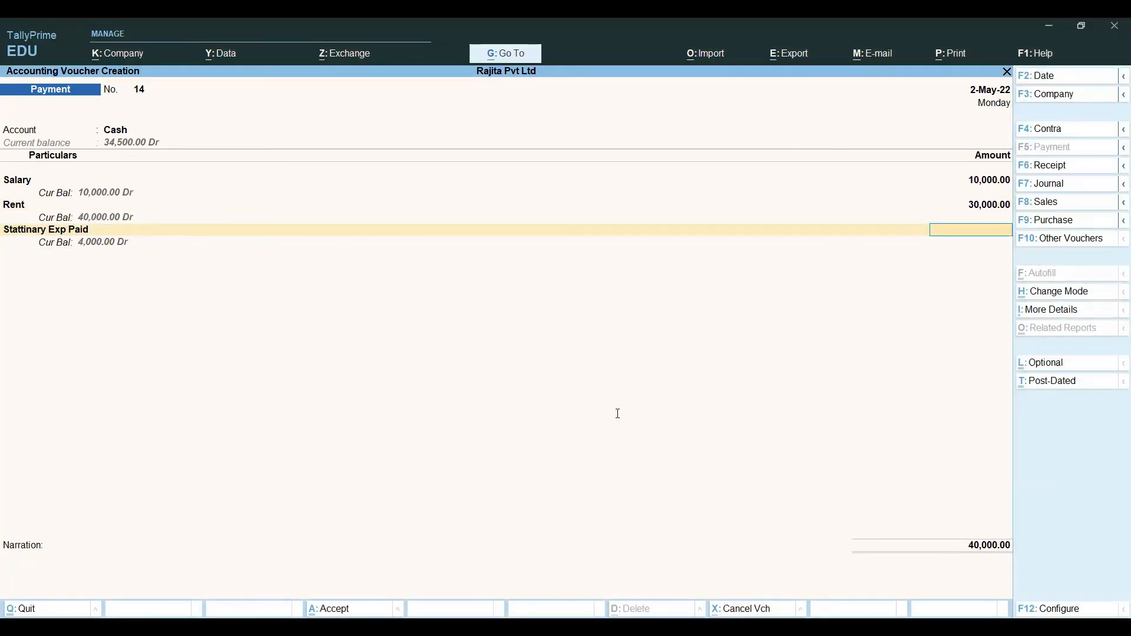
pyautogui.write('1750')
pyautogui.press('Return')
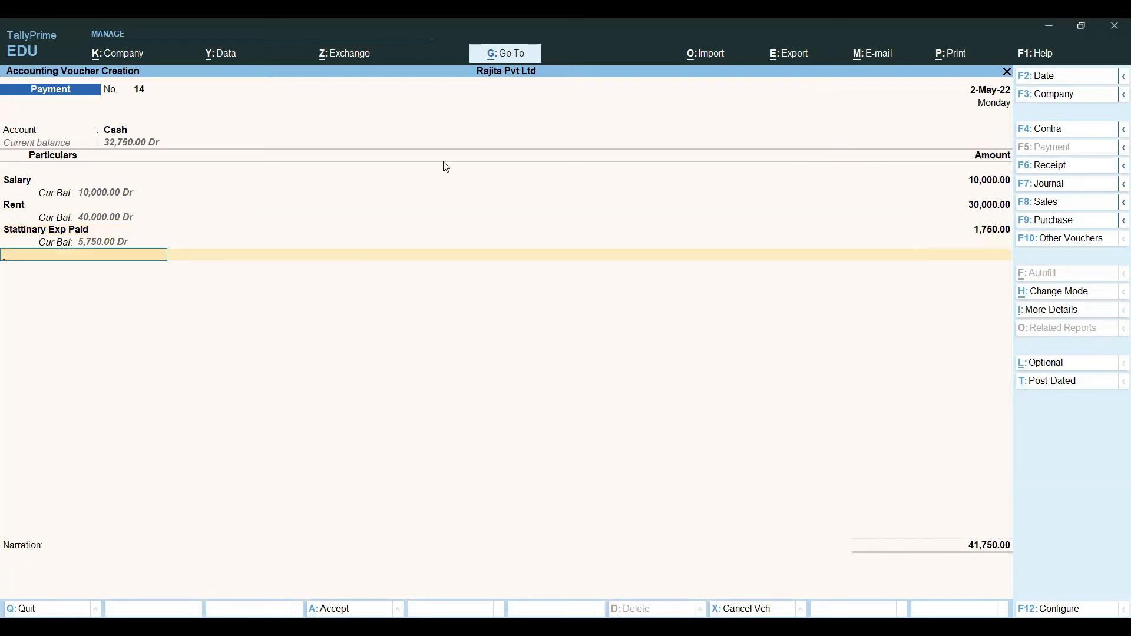
# - Set the payment voucher's date to 1-6-2022 and save the voucher without a narration
pyautogui.click(1047, 81)
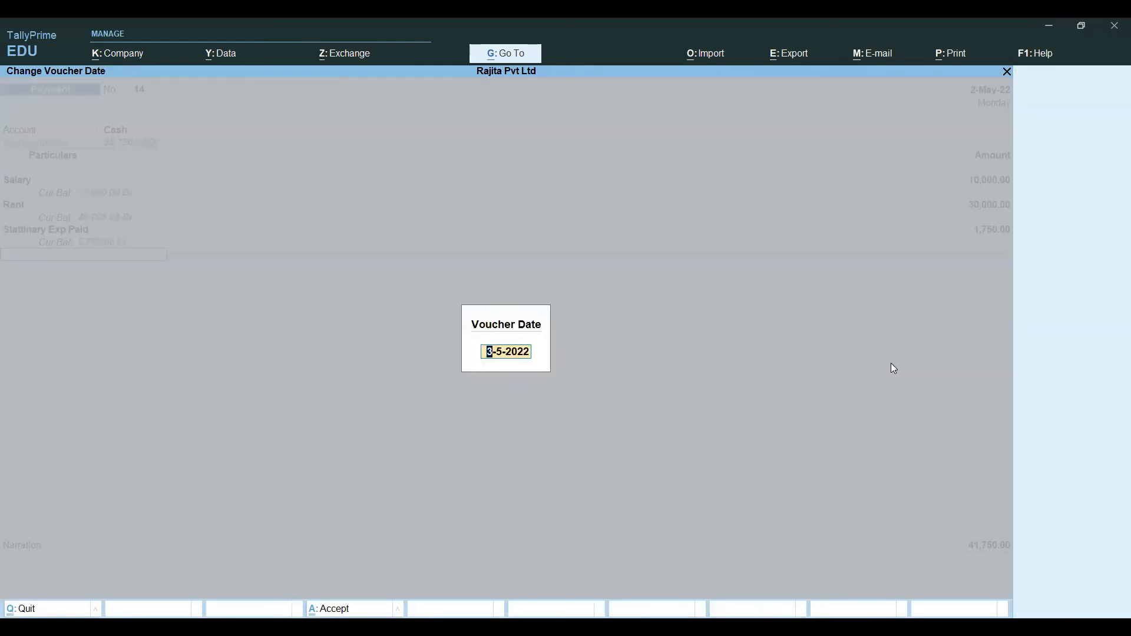
pyautogui.write('1-5')
pyautogui.press('BackSpace')
pyautogui.write('6-')
pyautogui.press('Return')
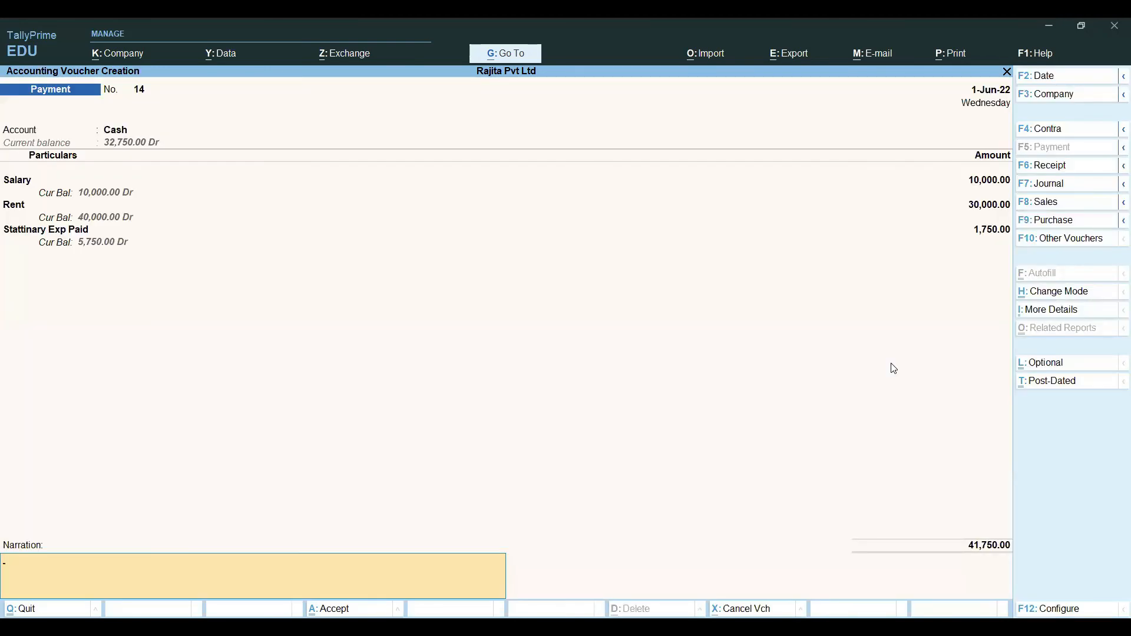
pyautogui.press('Return')
pyautogui.press('Return')
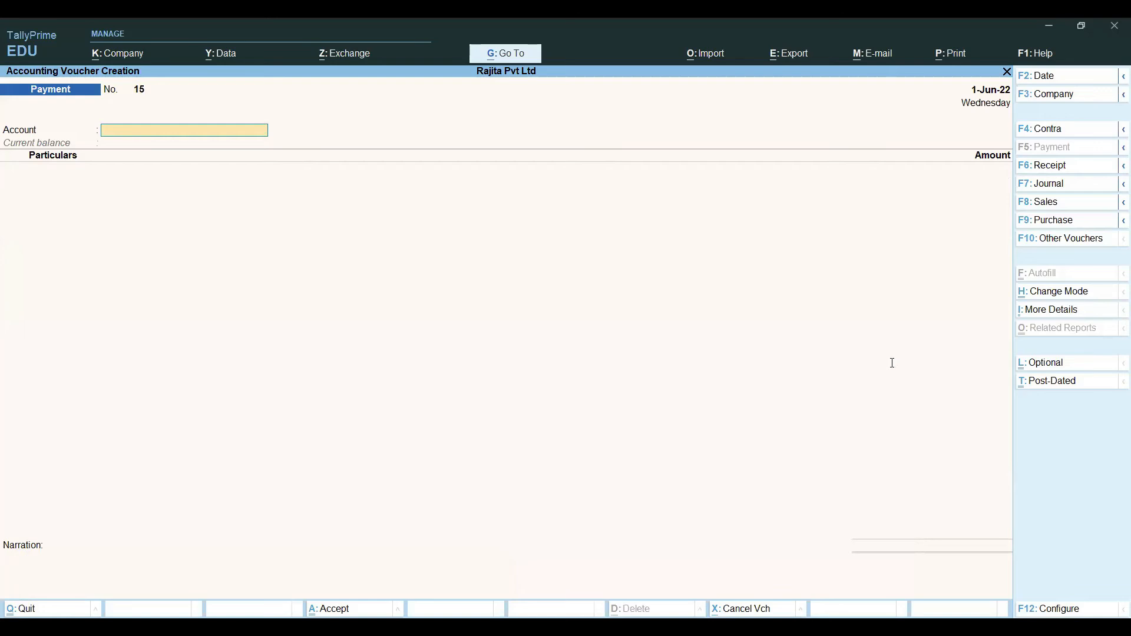
# - Check the exercise notes and start a receipt voucher into Cash with the Interest Received ledger
pyautogui.press('alt')
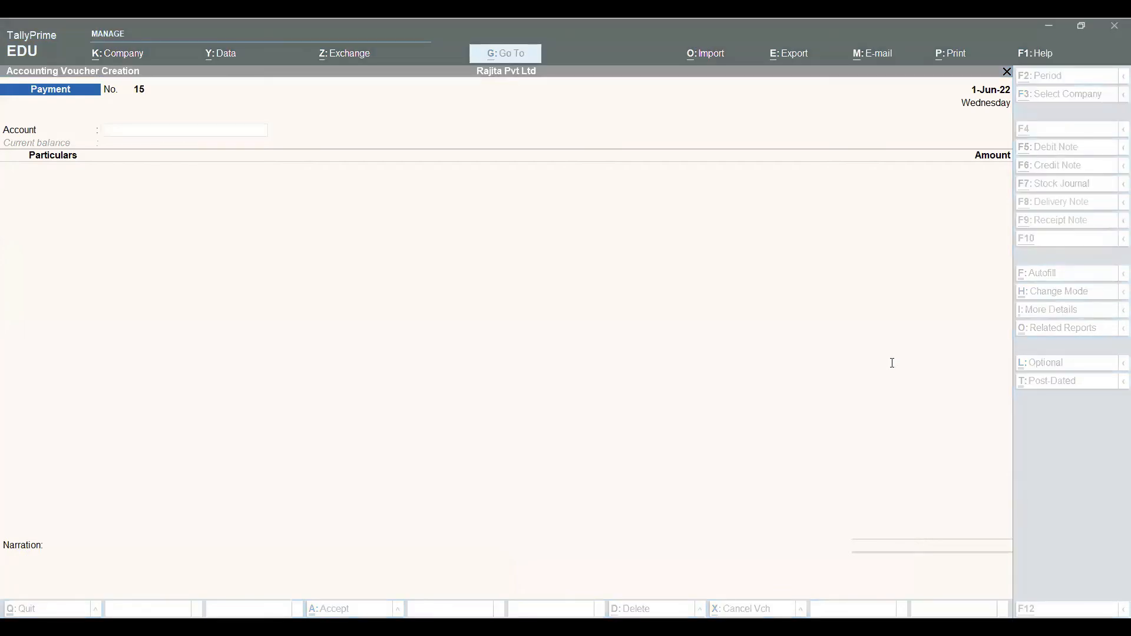
pyautogui.hotkey('alt', 'Tab')
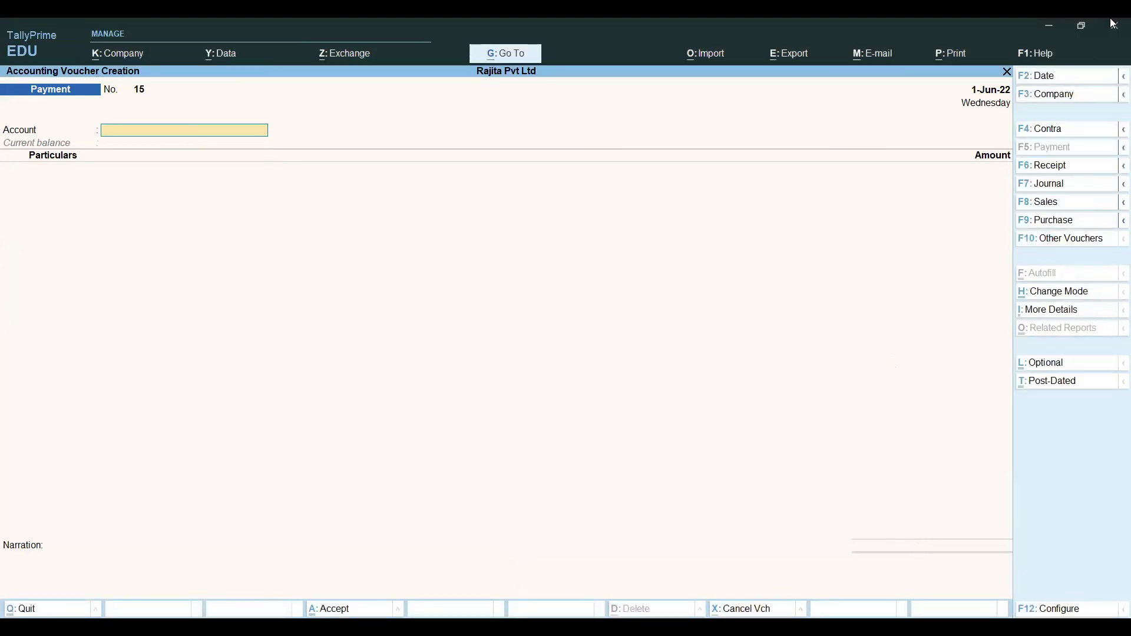
pyautogui.click(1094, 168)
pyautogui.write('Cas')
pyautogui.press('Return')
pyautogui.write('R')
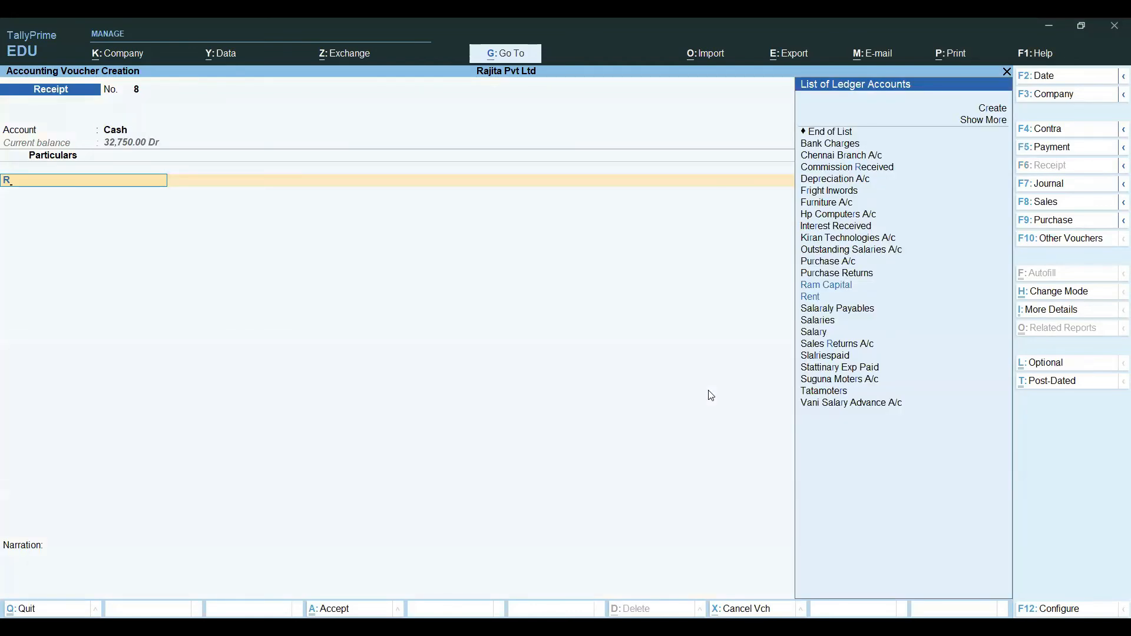
pyautogui.press('BackSpace')
pyautogui.write('I')
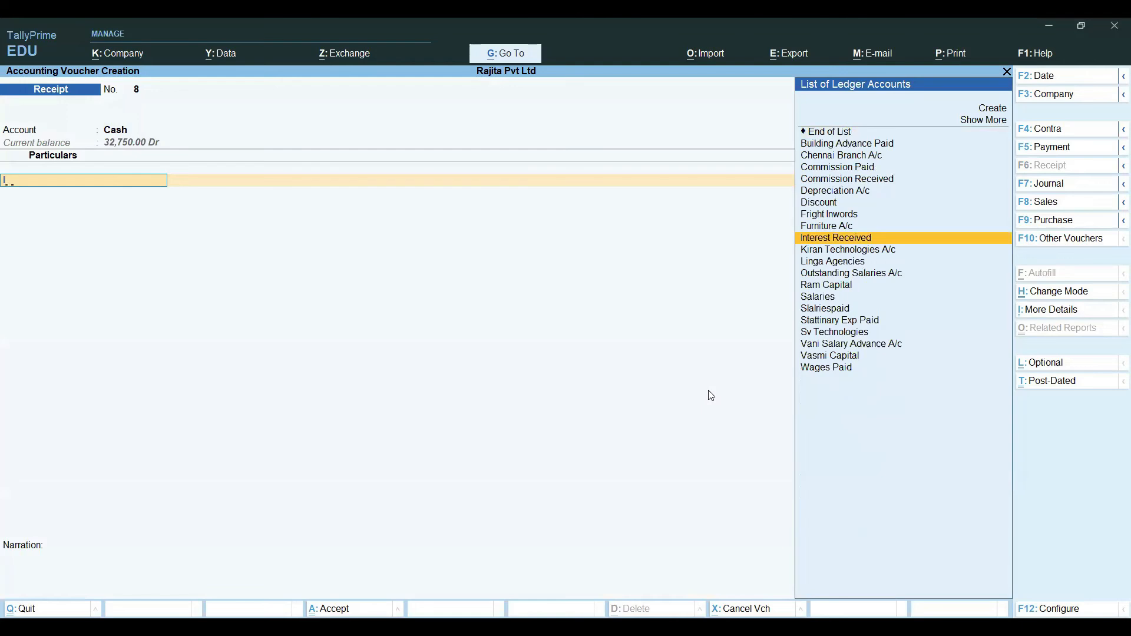
pyautogui.write('nterest Received')
pyautogui.press('Return')
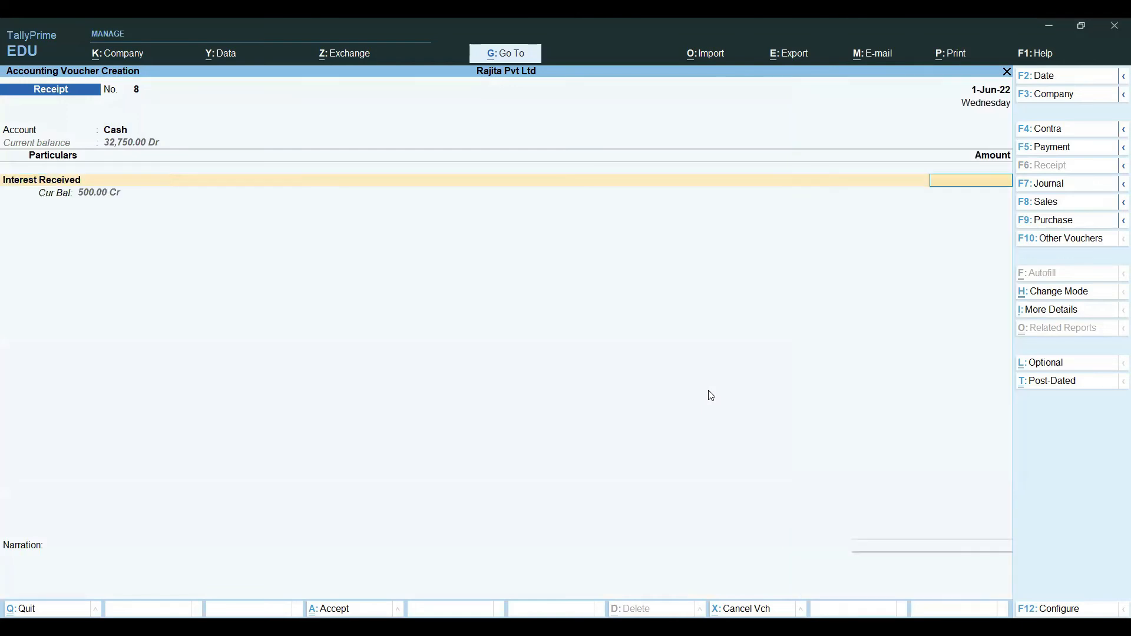
# - Check the interest amount in the exercise notes, enter 25,000 for Interest Received and save the receipt voucher
pyautogui.write('5200')
pyautogui.press('alt')
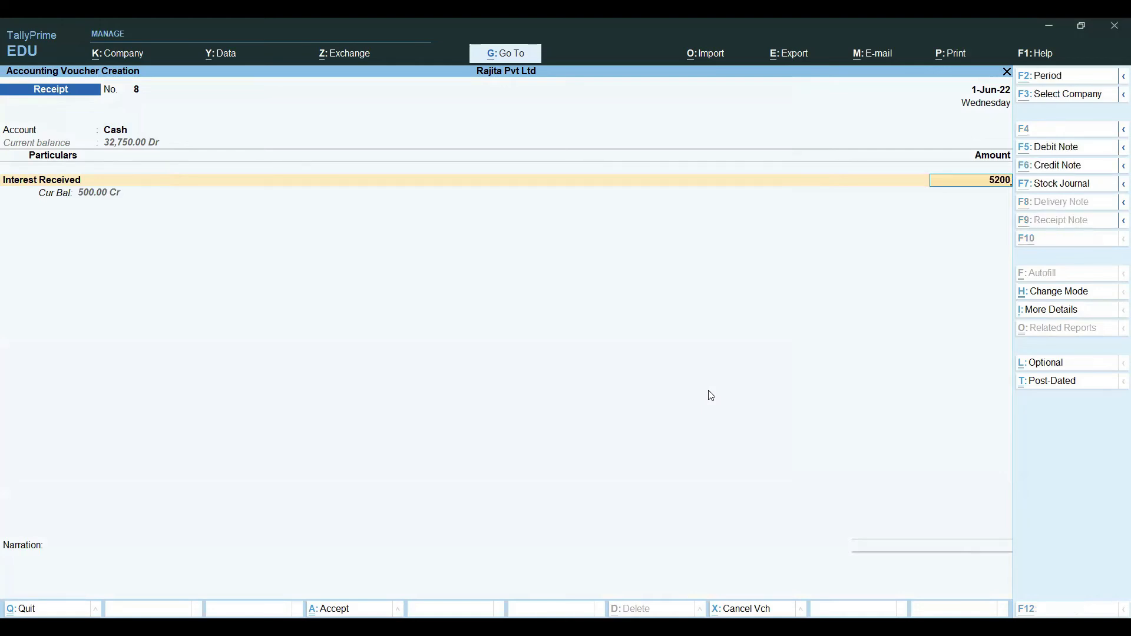
pyautogui.press('BackSpace')
pyautogui.press('BackSpace')
pyautogui.press('BackSpace')
pyautogui.press('BackSpace')
pyautogui.write('25000')
pyautogui.press('Return')
pyautogui.press('Return')
pyautogui.press('Return')
pyautogui.press('Return')
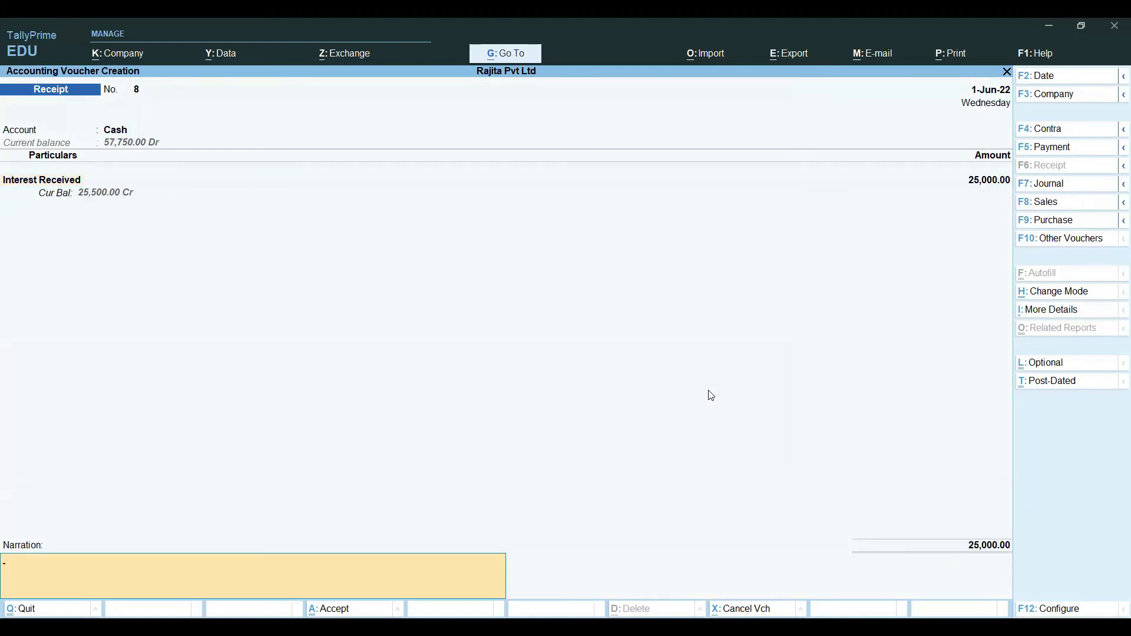
pyautogui.press('ctrl')
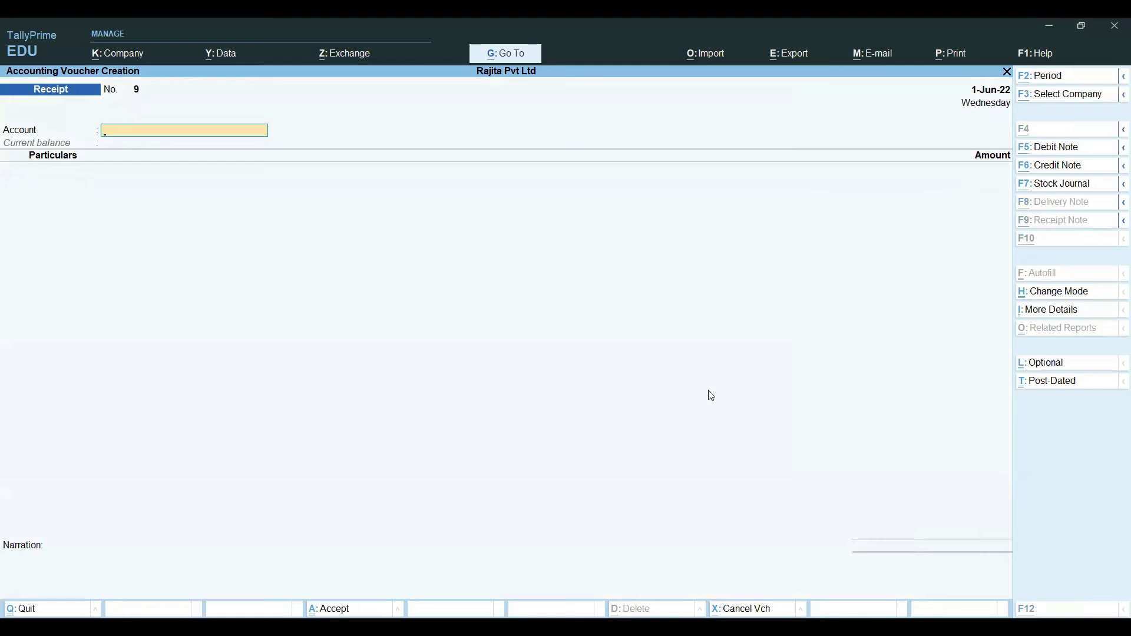
# - Check the exercise notes and start a payment voucher from Cash with the Discount ledger
pyautogui.hotkey('alt', 'Tab')
pyautogui.hotkey('alt', 'Tab')
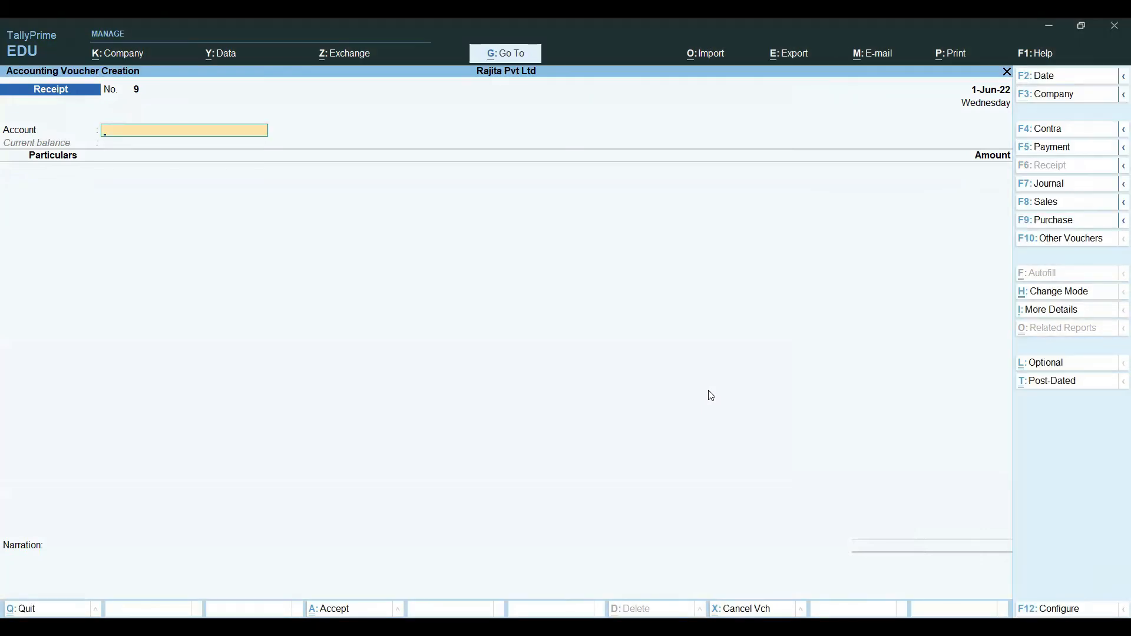
pyautogui.click(1066, 153)
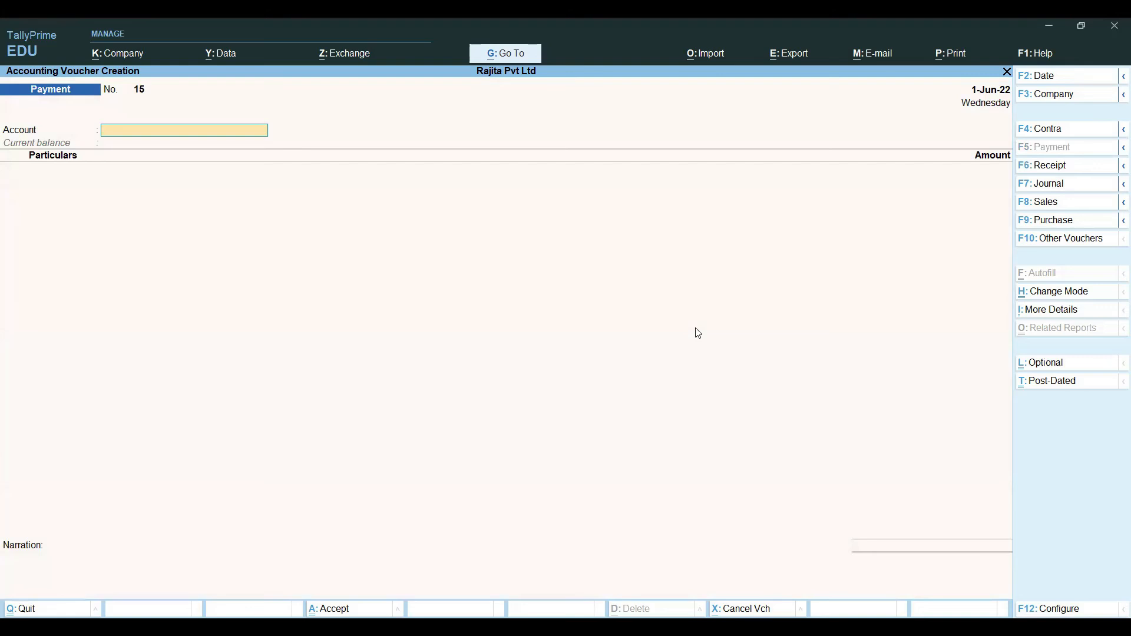
pyautogui.write('Cash')
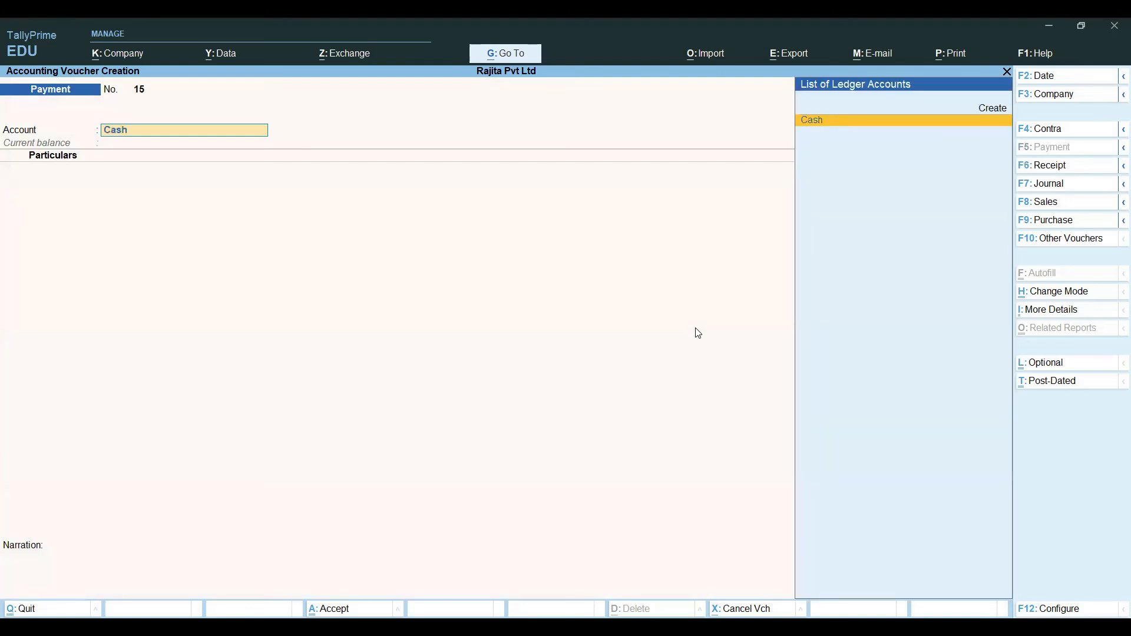
pyautogui.press('Return')
pyautogui.write('D')
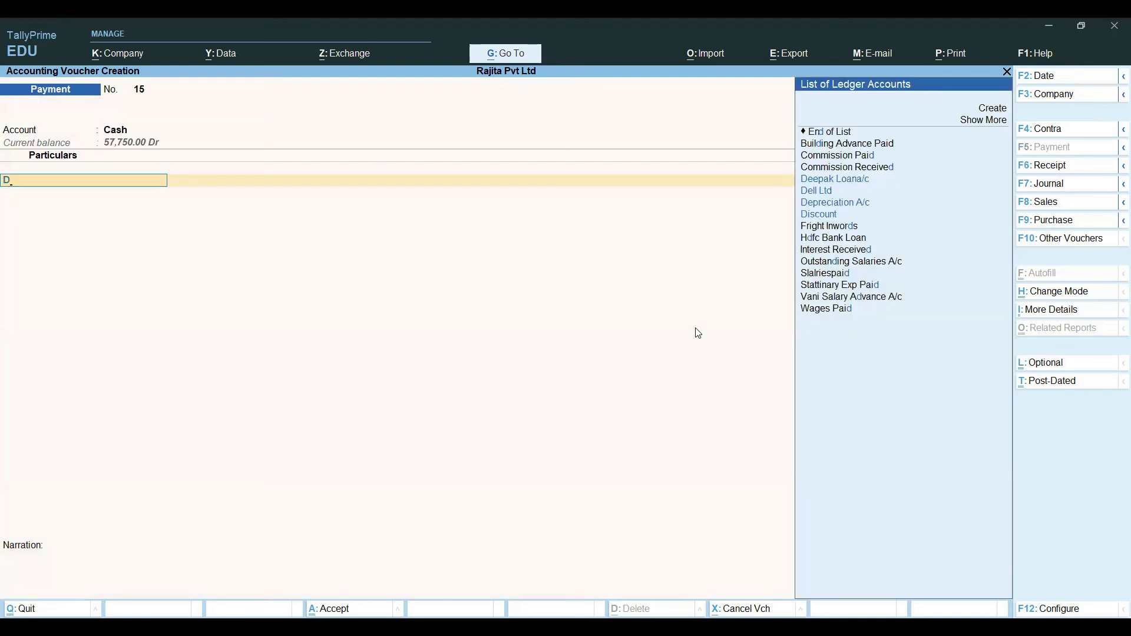
pyautogui.press('Down')
pyautogui.press('Down')
pyautogui.press('Down')
pyautogui.press('Down')
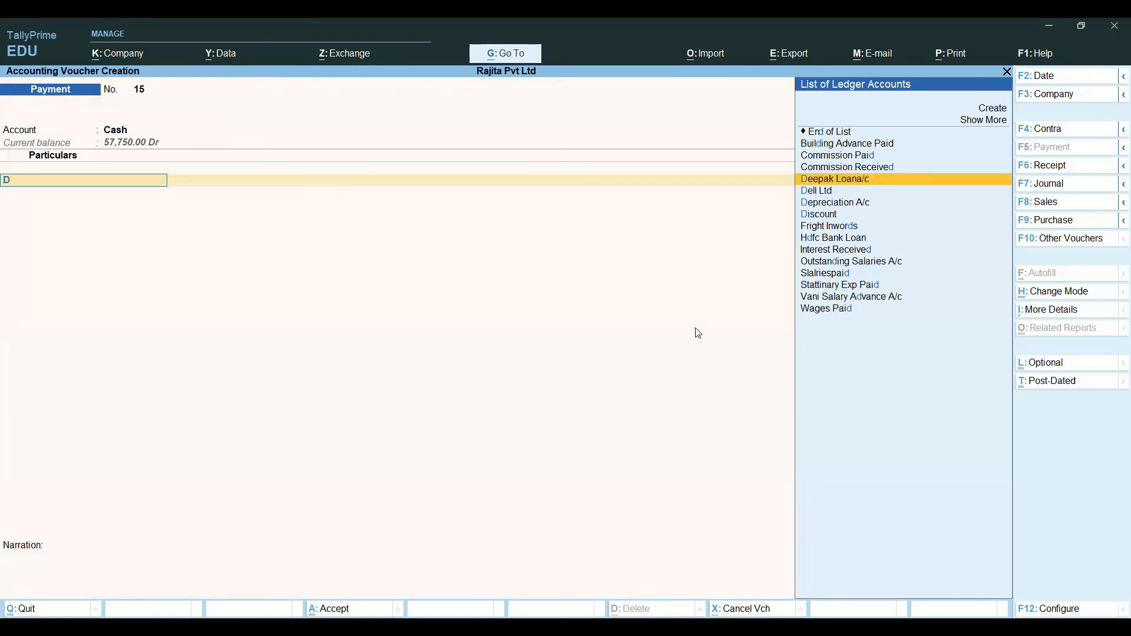
pyautogui.press('Return')
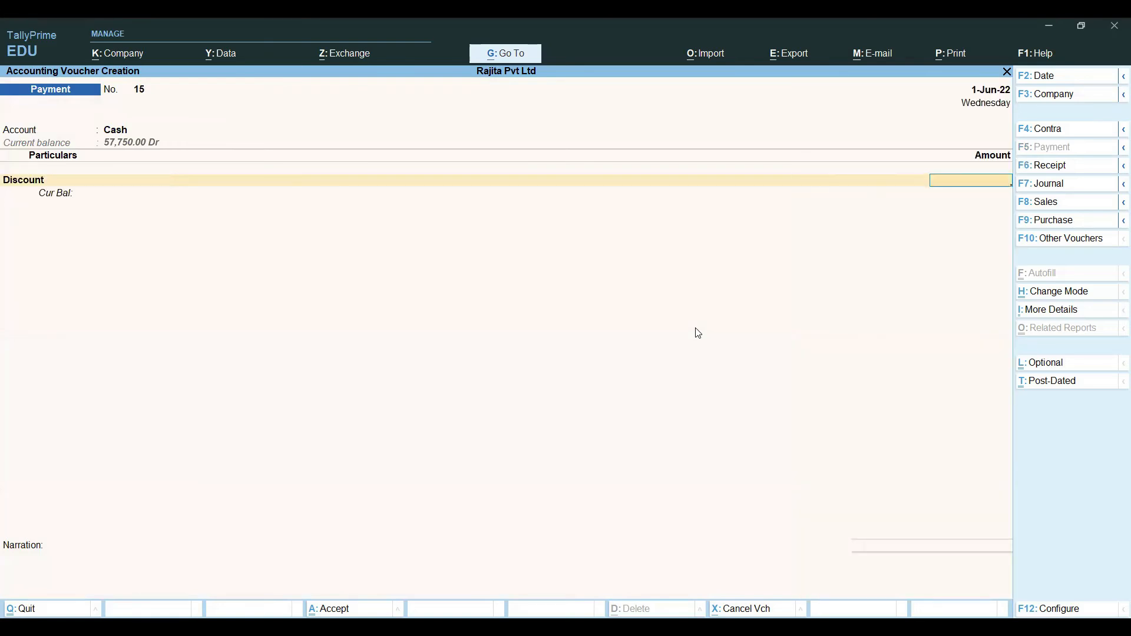
# - Enter 3,000 for the Discount ledger, save the payment voucher without a narration and leave voucher entry
pyautogui.press('alt')
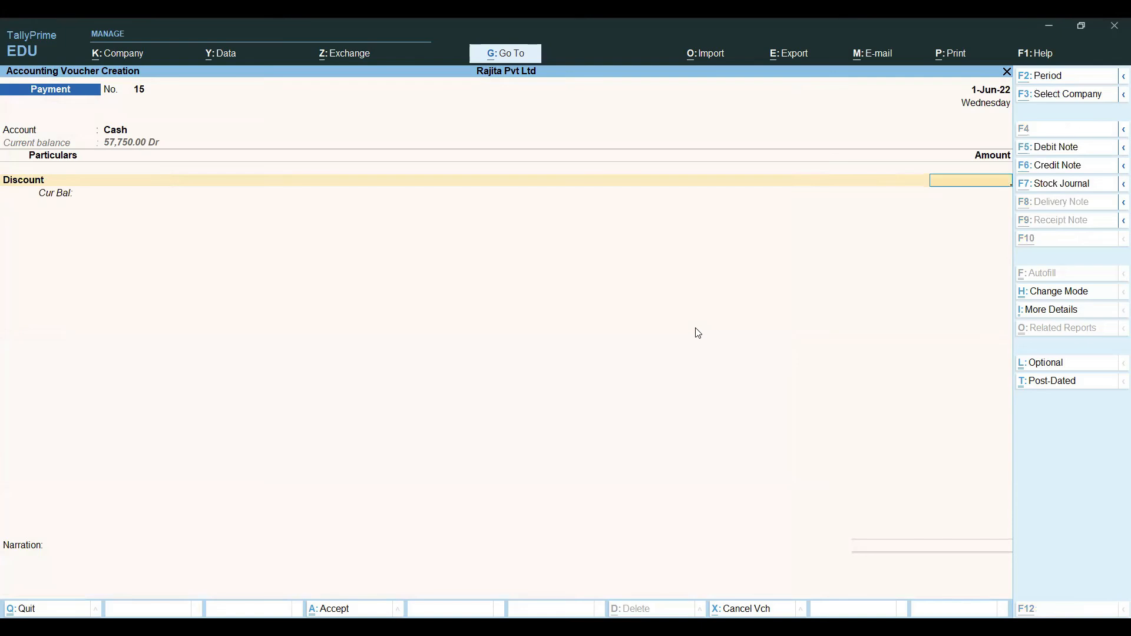
pyautogui.write('3000')
pyautogui.press('Return')
pyautogui.press('Return')
pyautogui.press('Return')
pyautogui.press('Return')
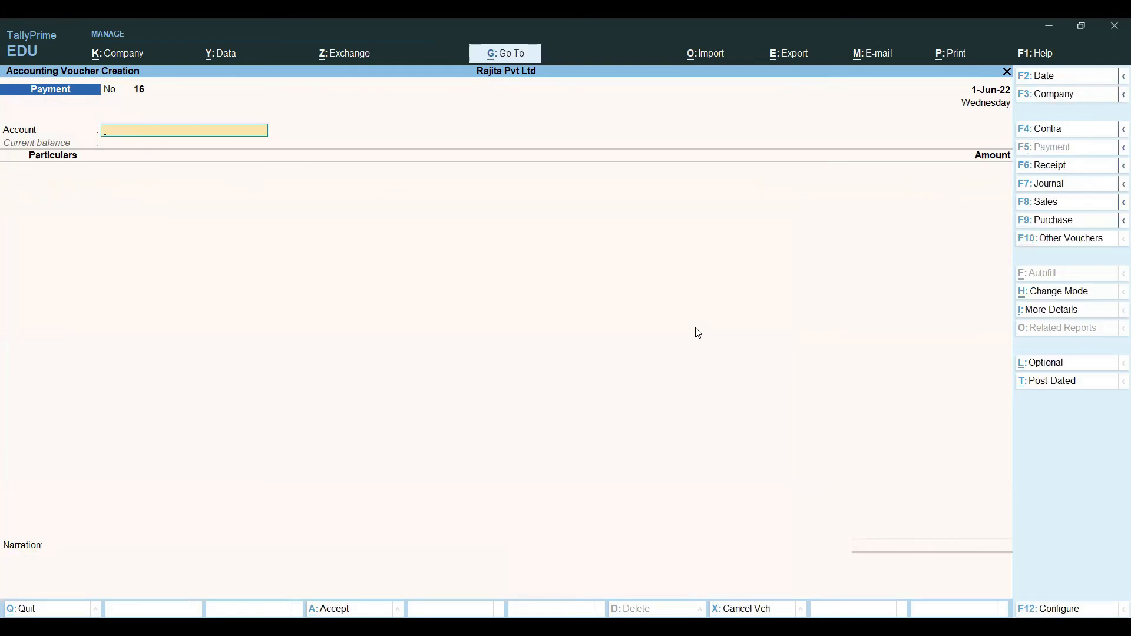
pyautogui.press('Escape')
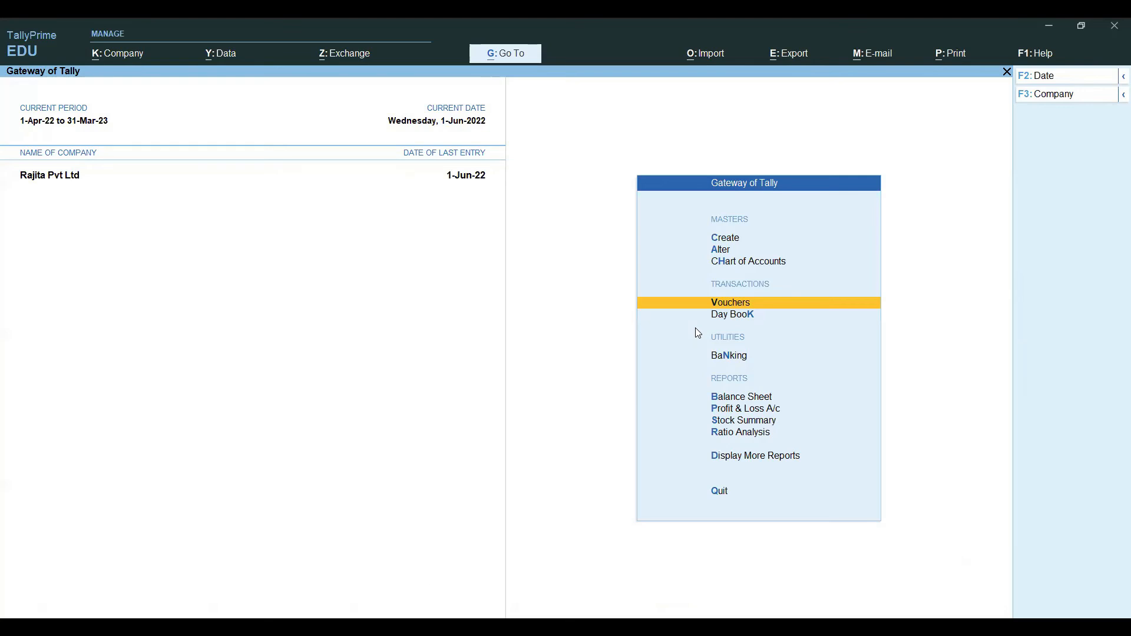
# - Open the Trial Balance report from the additional accounting reports
pyautogui.press('d')
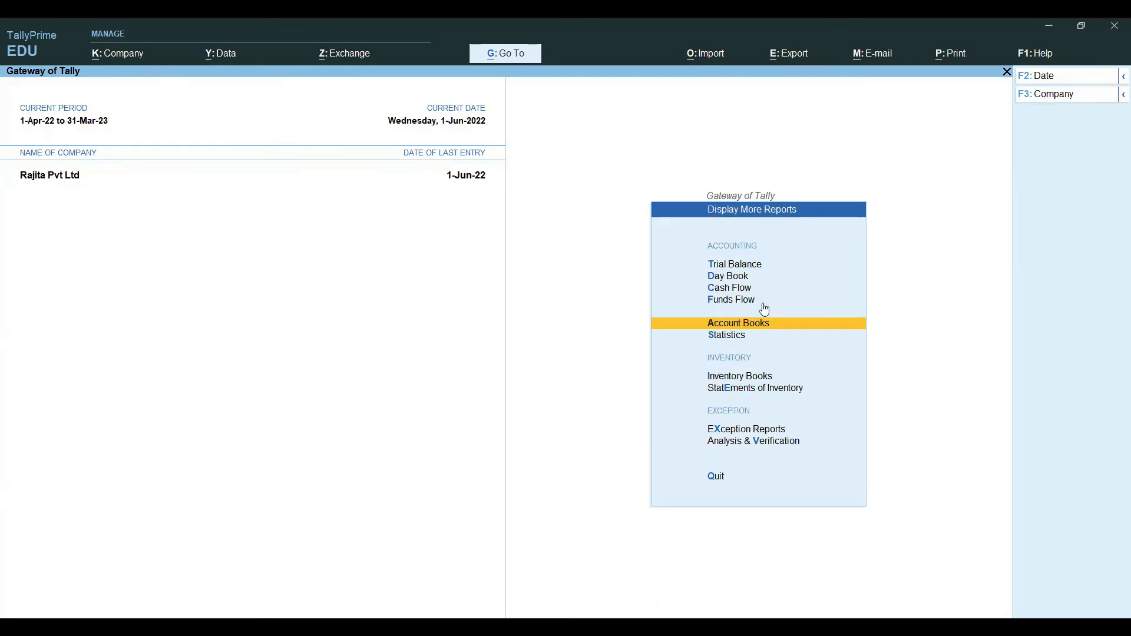
pyautogui.click(759, 270)
pyautogui.press('Escape')
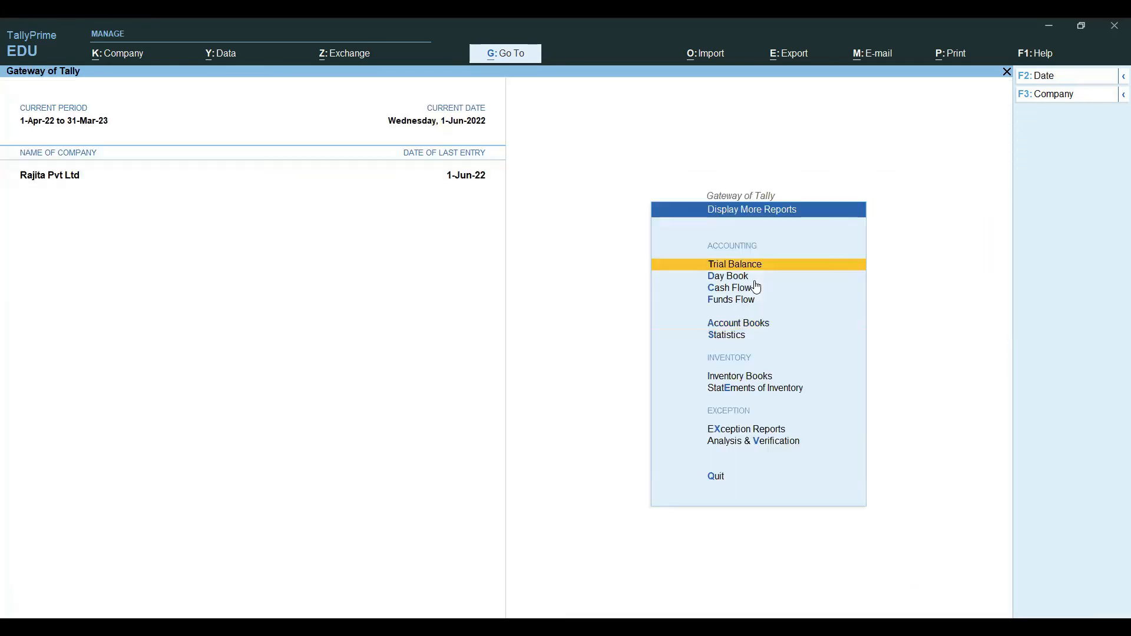
pyautogui.click(745, 267)
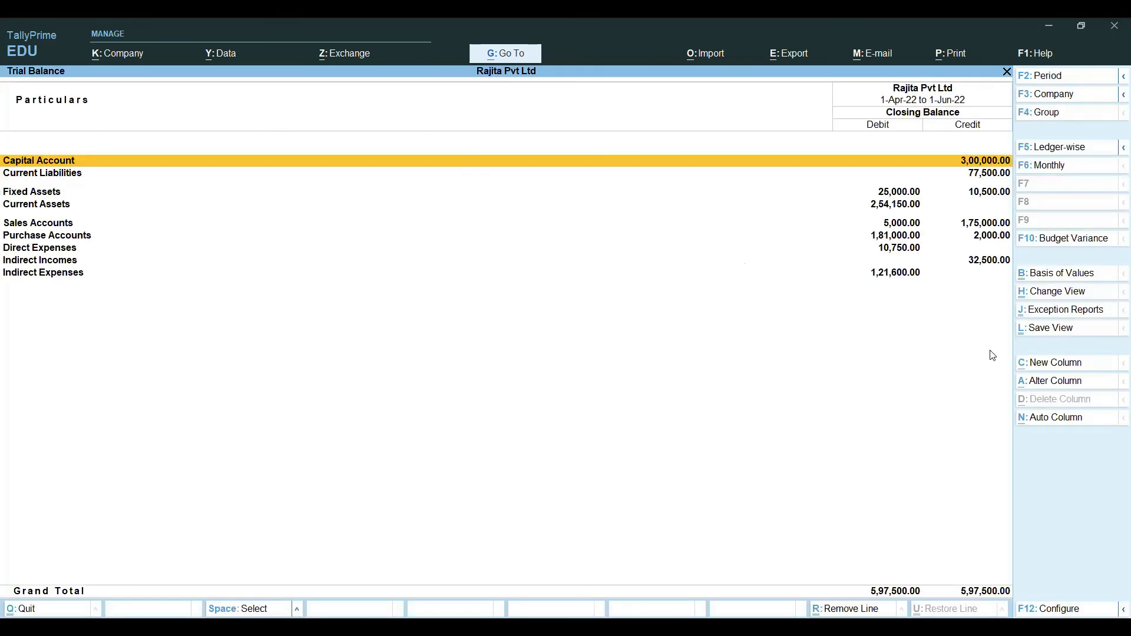
# - Start a new trial balance column from 1-Apr-22 to 31-3-2023 in base currency with the default stock valuation
pyautogui.click(1075, 370)
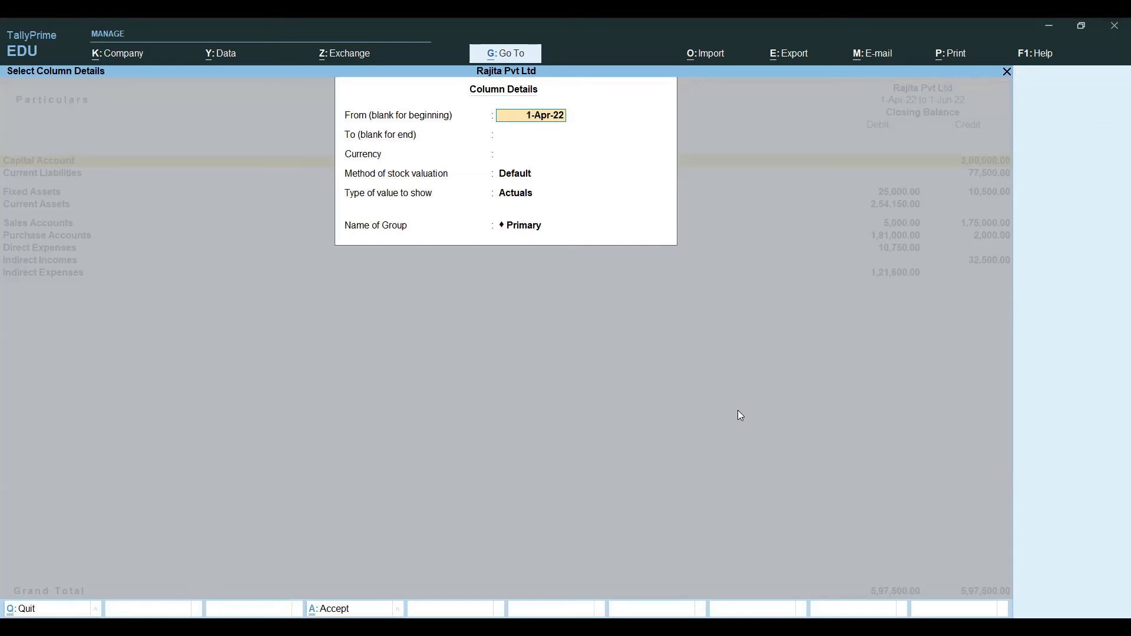
pyautogui.press('Return')
pyautogui.write('31-3-')
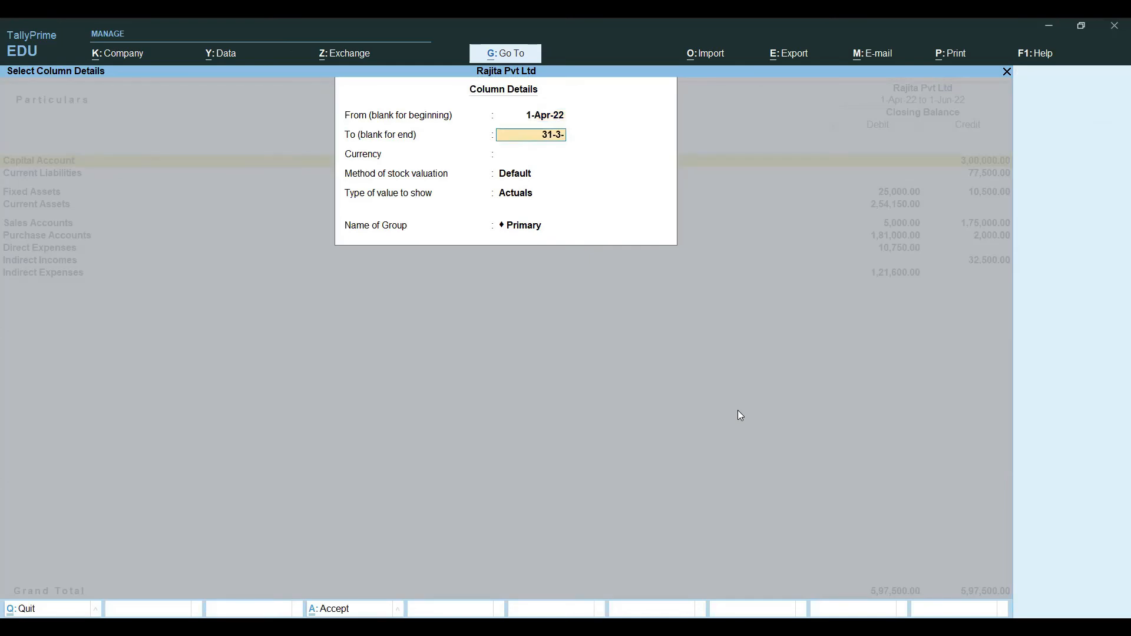
pyautogui.write('2023')
pyautogui.press('Return')
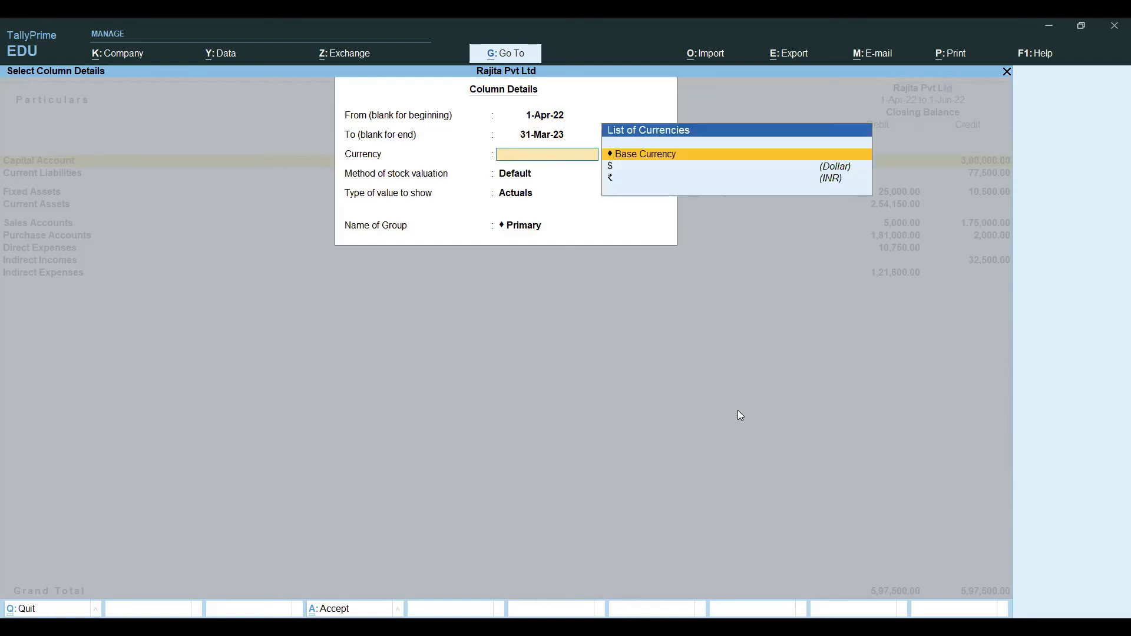
pyautogui.press('Return')
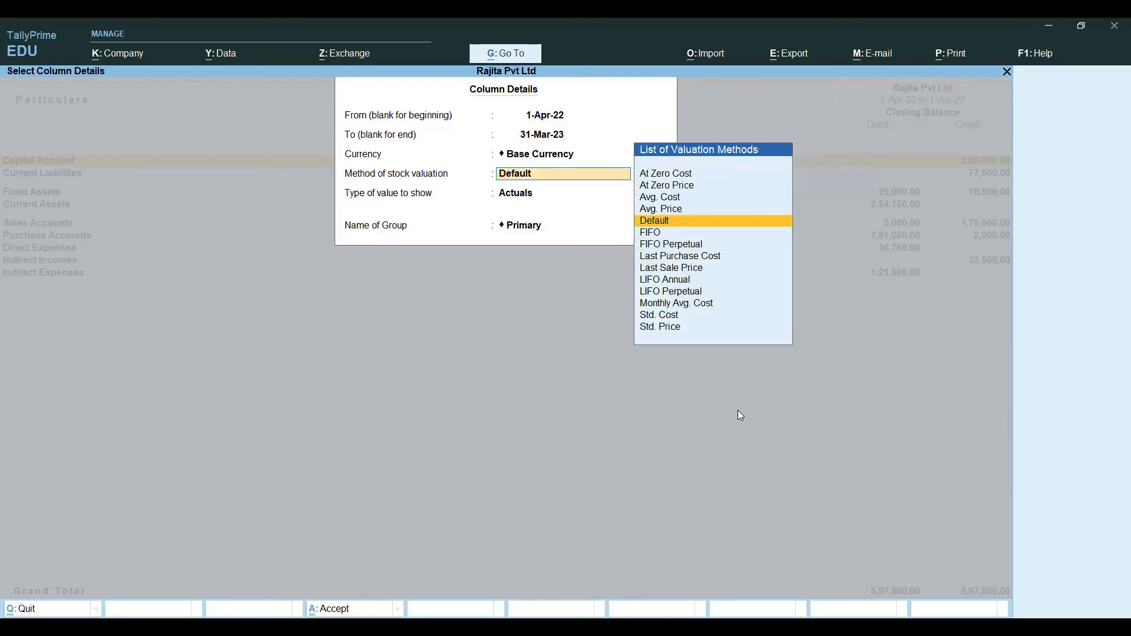
pyautogui.press('Return')
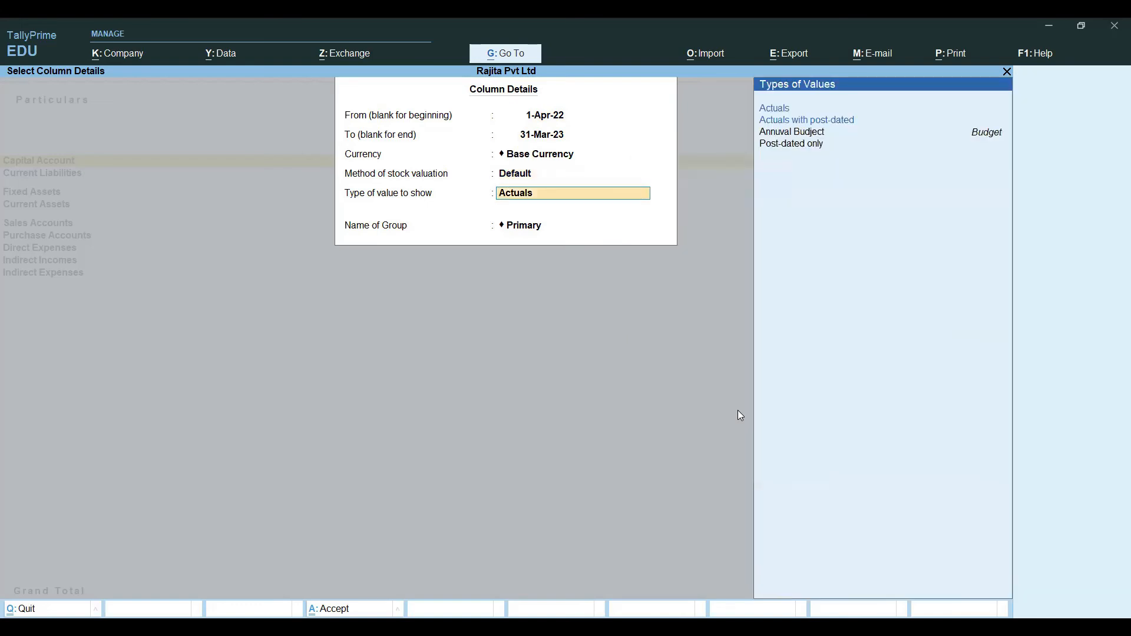
# - Set the new column to show Annuval Budject values with variance for the Primary group and add it
pyautogui.press('Down')
pyautogui.press('Down')
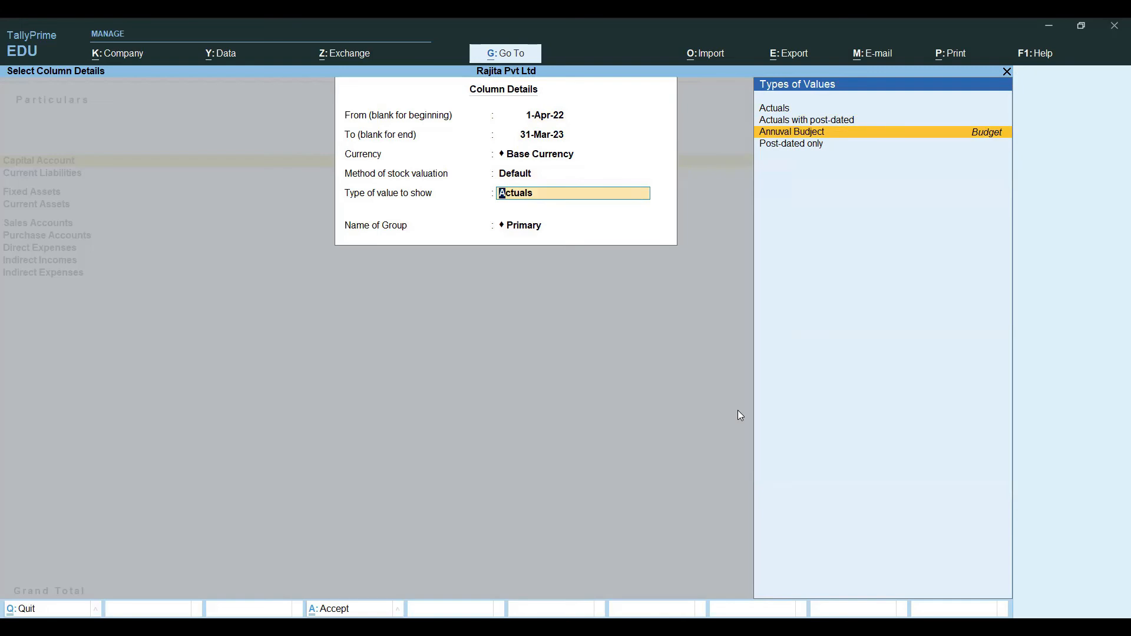
pyautogui.press('Return')
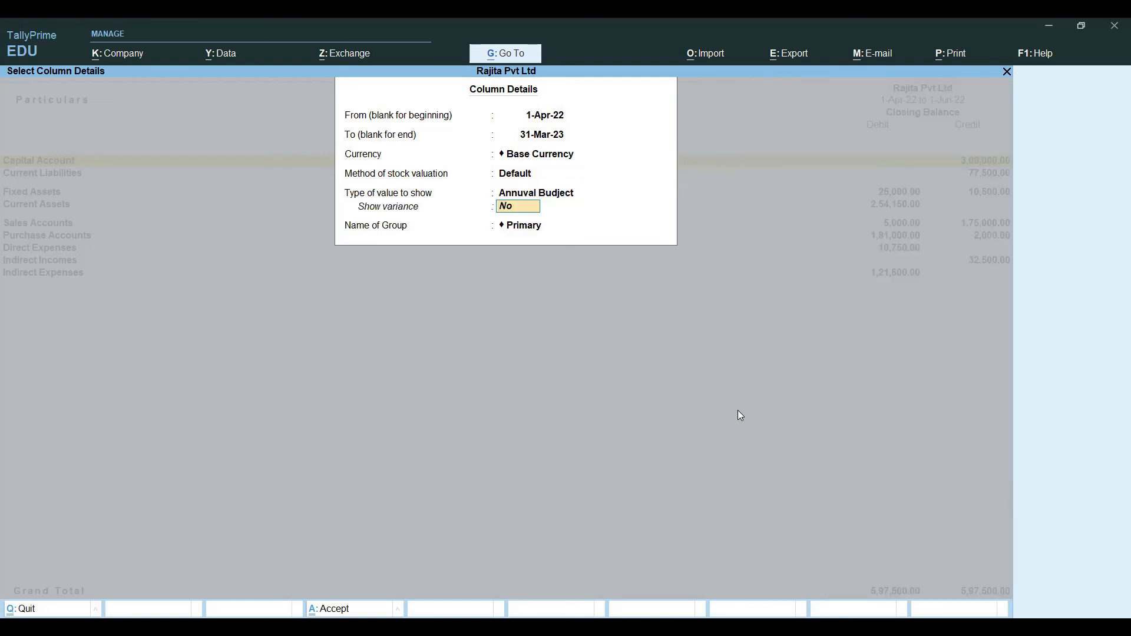
pyautogui.write('yes')
pyautogui.press('Return')
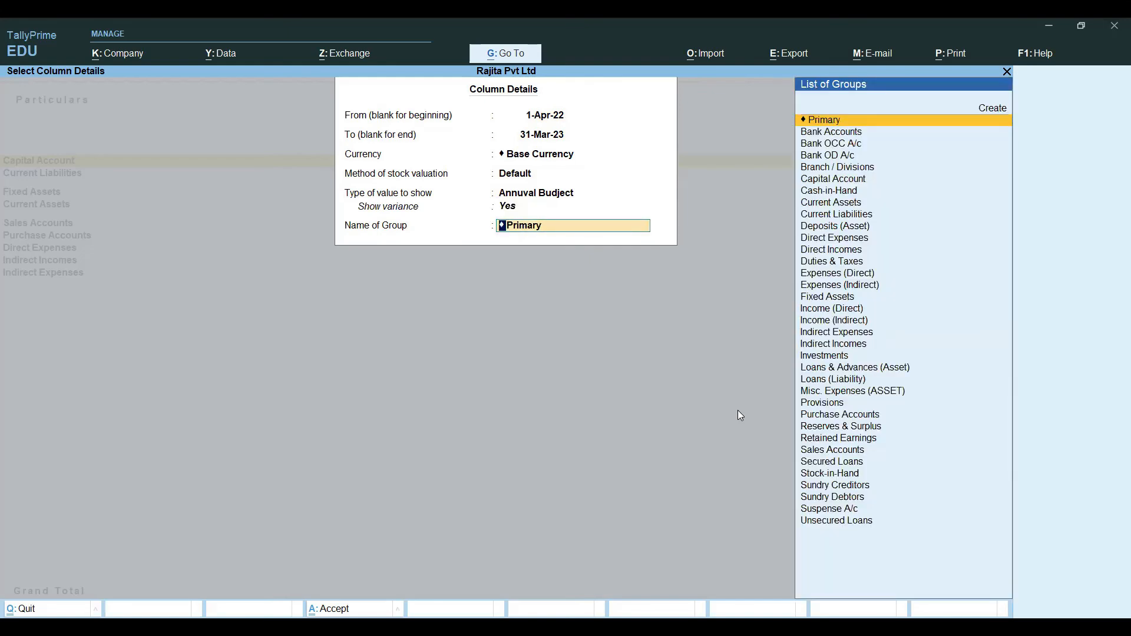
pyautogui.press('Return')
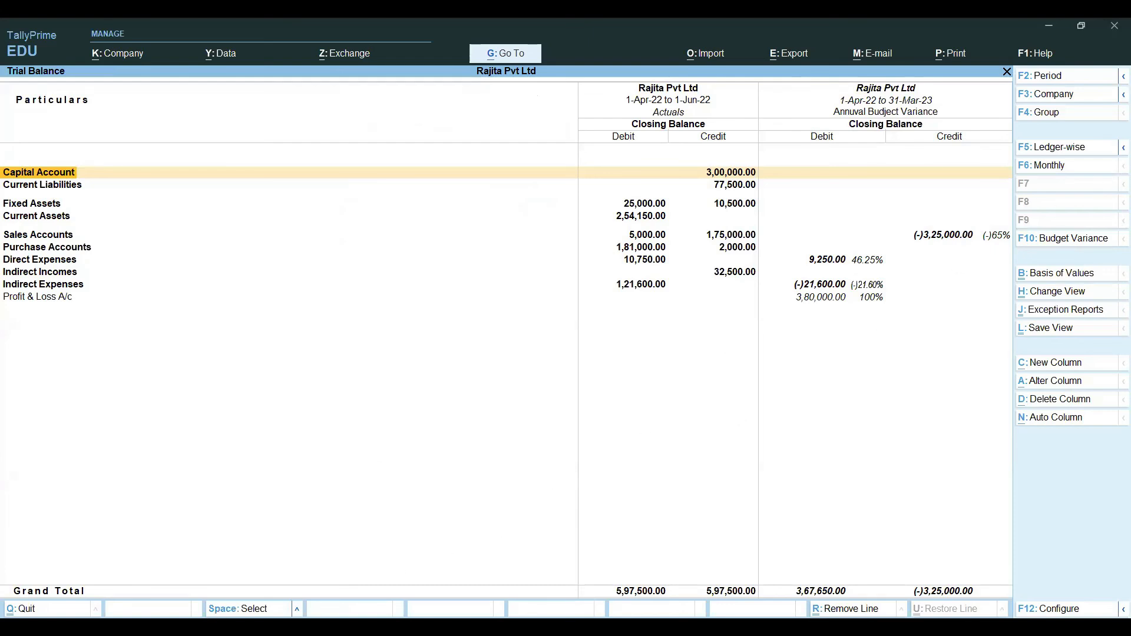
# - Expand the trial balance to its detailed view and examine the entries from Capital Account down to Sales Accounts
pyautogui.press('alt')
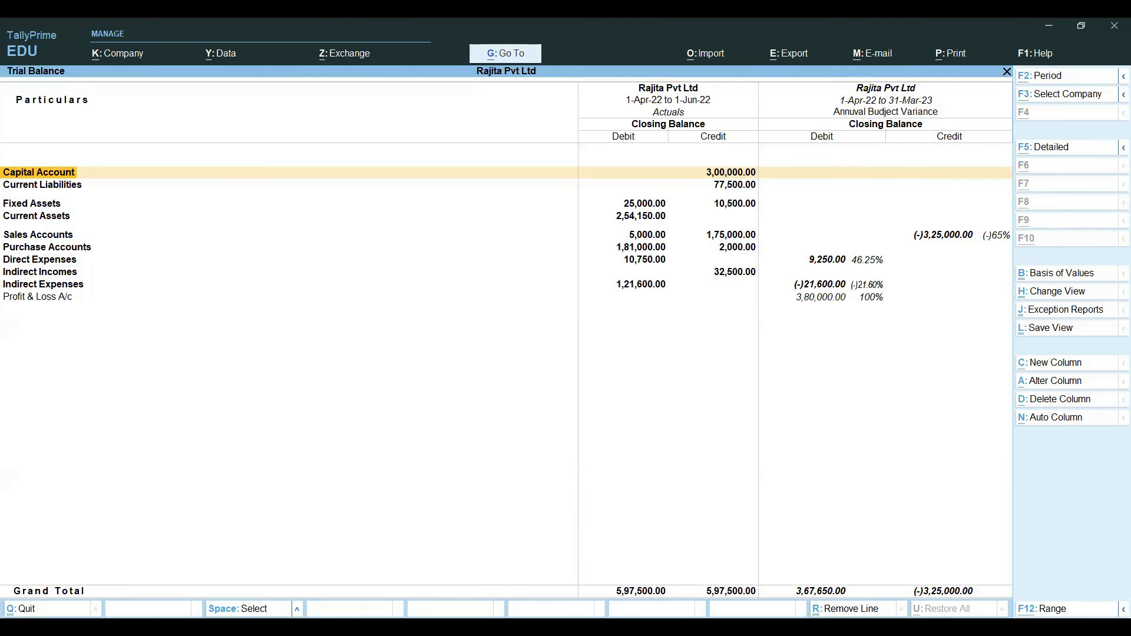
pyautogui.hotkey('alt', 'F5')
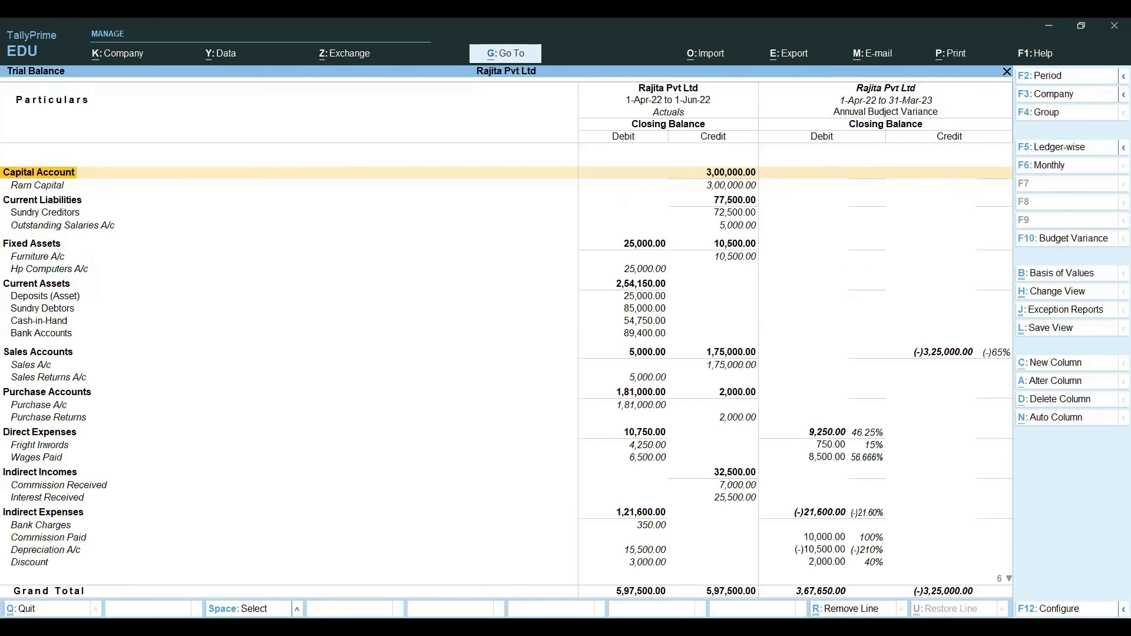
pyautogui.press('Down')
pyautogui.press('Down')
pyautogui.press('Down')
pyautogui.press('Down')
pyautogui.press('Down')
pyautogui.press('Down')
pyautogui.press('Down')
pyautogui.press('Down')
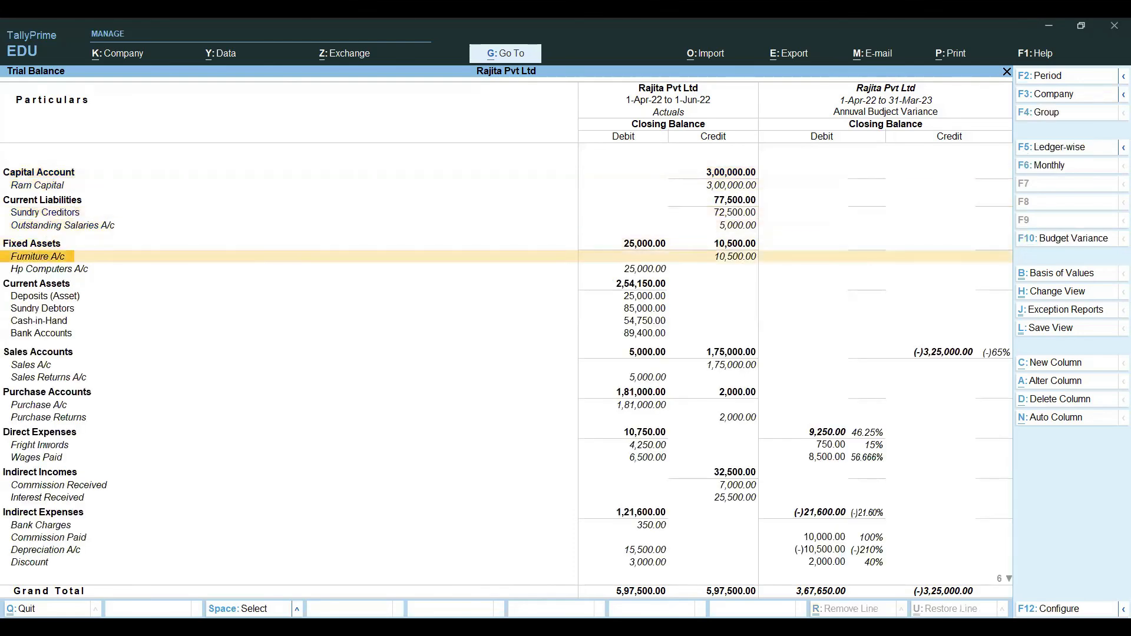
pyautogui.press('Down')
pyautogui.press('Down')
pyautogui.press('Down')
pyautogui.press('Down')
pyautogui.press('Down')
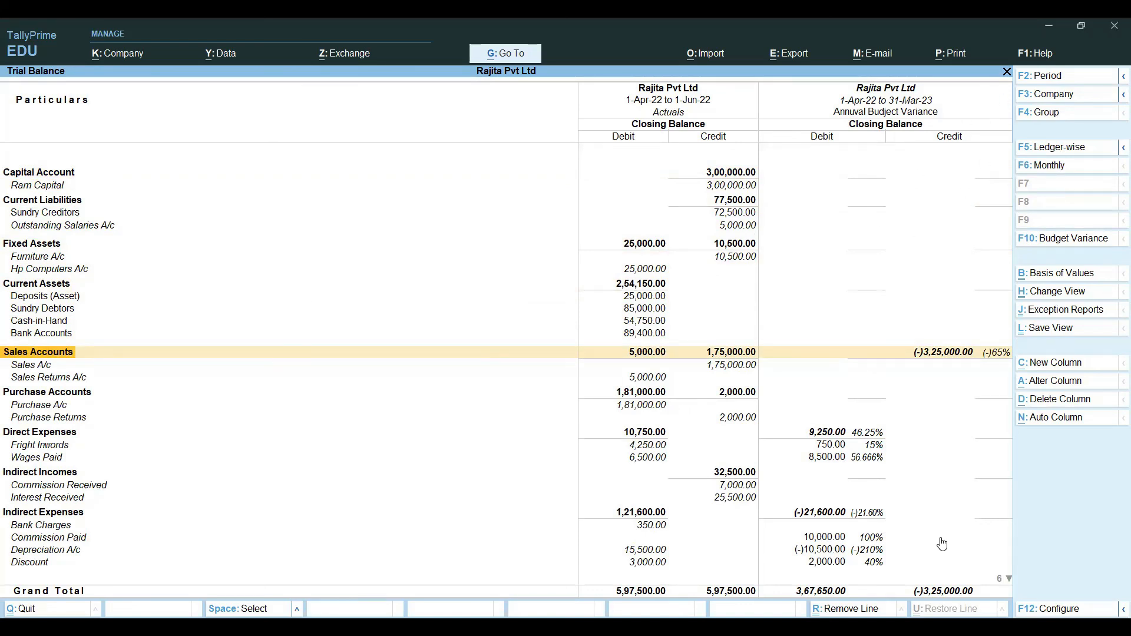
# - Examine the budget variance of Direct Expenses and its Fright Inwords and Wages Paid ledgers
pyautogui.press('Down')
pyautogui.press('Down')
pyautogui.press('Down')
pyautogui.press('Down')
pyautogui.press('Down')
pyautogui.press('Down')
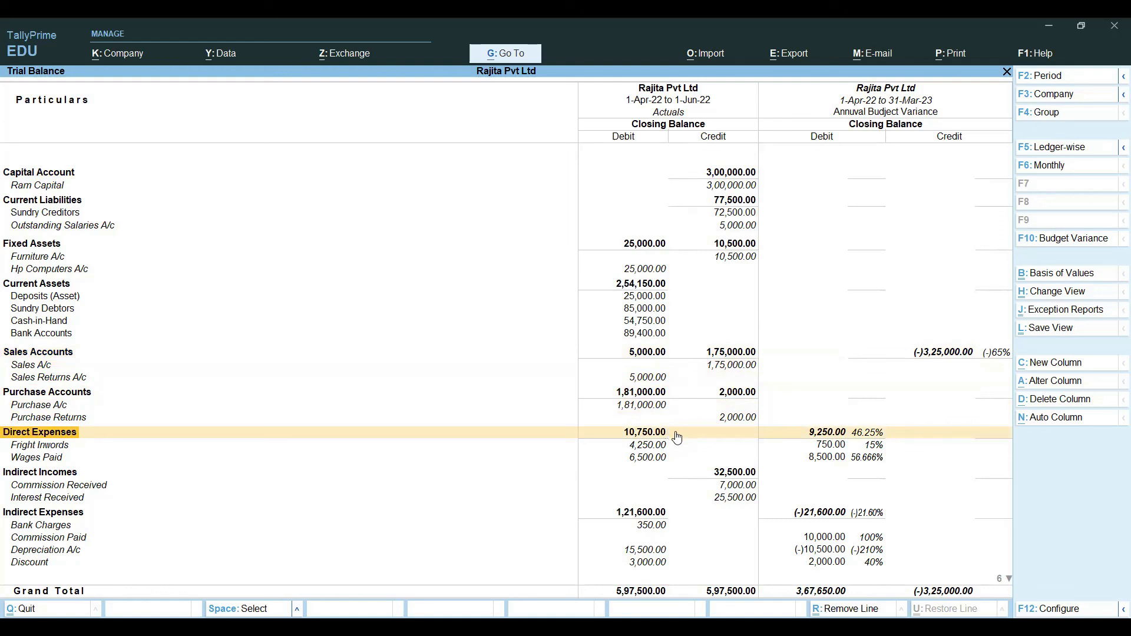
pyautogui.press('Down')
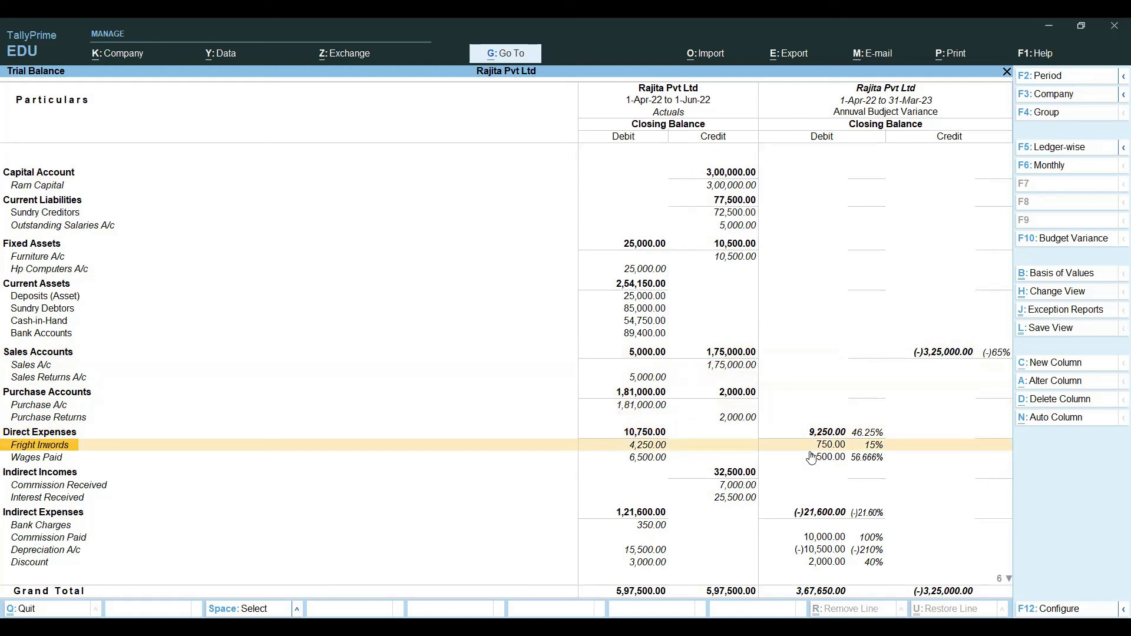
pyautogui.press('Down')
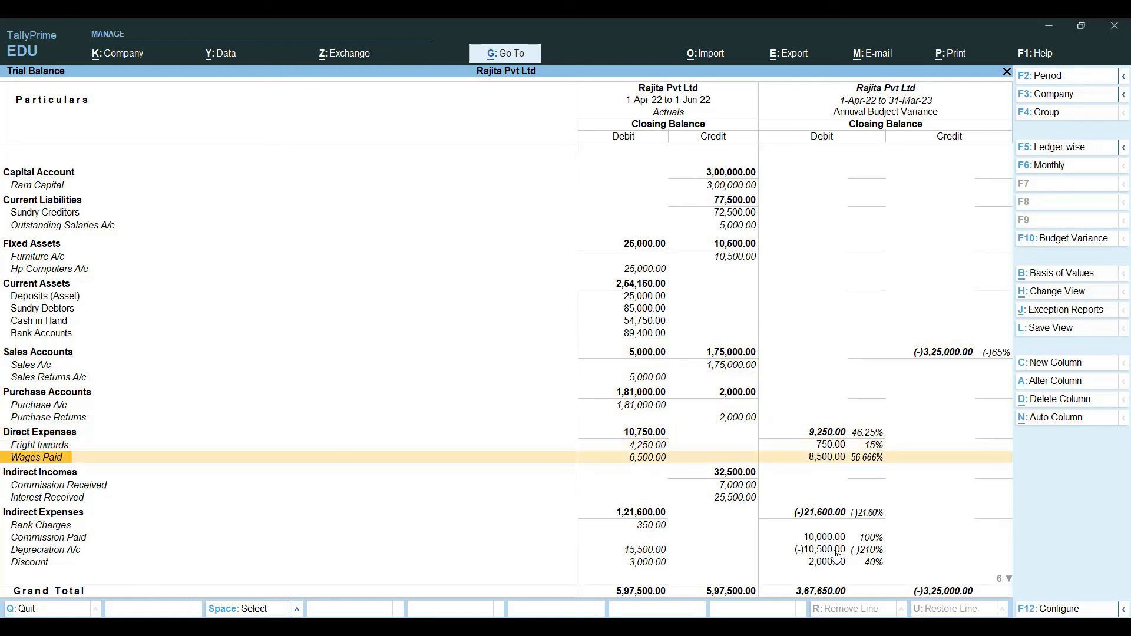
# - Examine the Indirect Incomes ledgers and look through the rest of the trial balance down to the expense ledgers
pyautogui.click(652, 476)
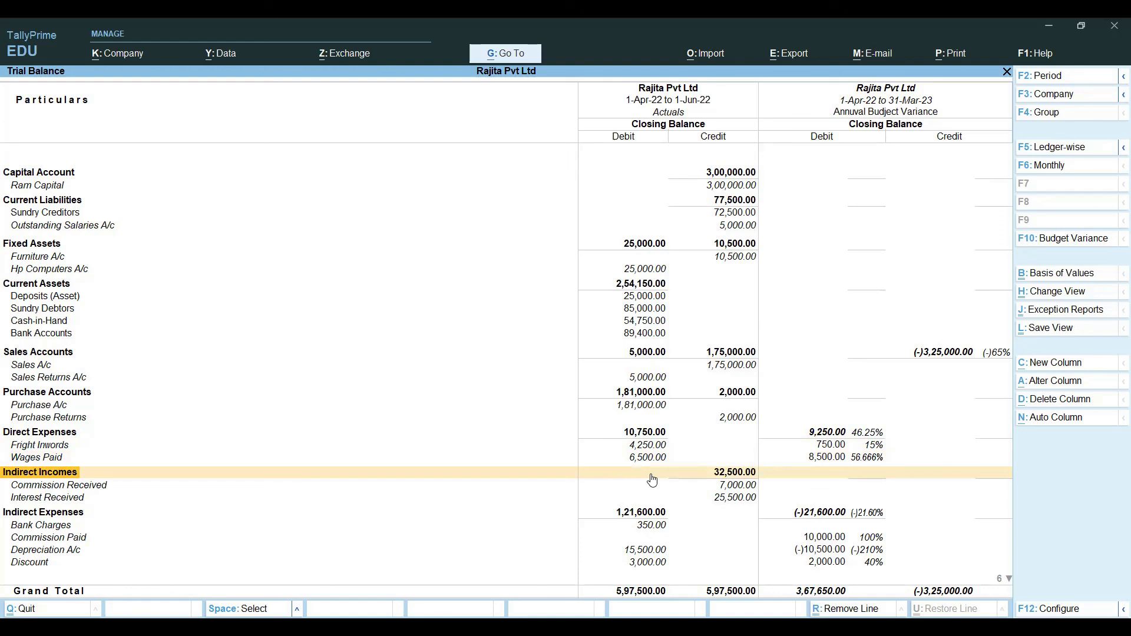
pyautogui.press('Down')
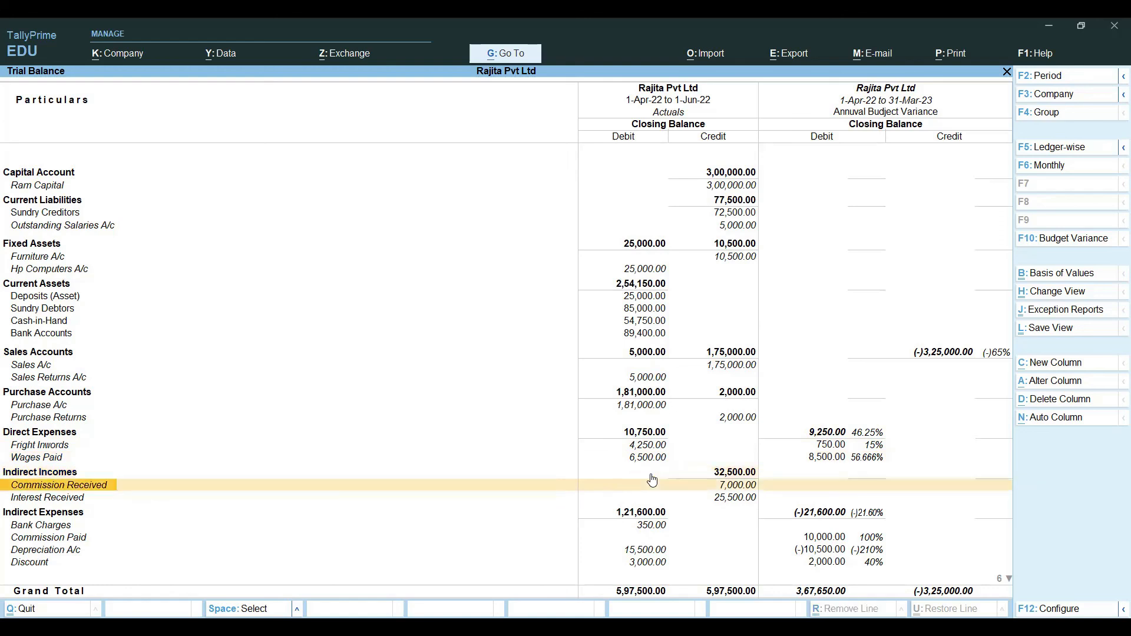
pyautogui.press('Up')
pyautogui.press('Down')
pyautogui.press('Down')
pyautogui.press('Down')
pyautogui.press('Down')
pyautogui.press('Down')
pyautogui.press('Down')
pyautogui.press('Down')
pyautogui.press('Down')
pyautogui.press('Down')
pyautogui.press('Down')
pyautogui.press('Down')
pyautogui.press('Up')
pyautogui.press('Up')
pyautogui.press('Up')
pyautogui.press('Up')
pyautogui.press('Up')
pyautogui.press('Up')
pyautogui.press('Up')
pyautogui.press('Up')
pyautogui.press('Down')
pyautogui.press('Down')
pyautogui.press('Down')
pyautogui.press('Down')
pyautogui.press('Down')
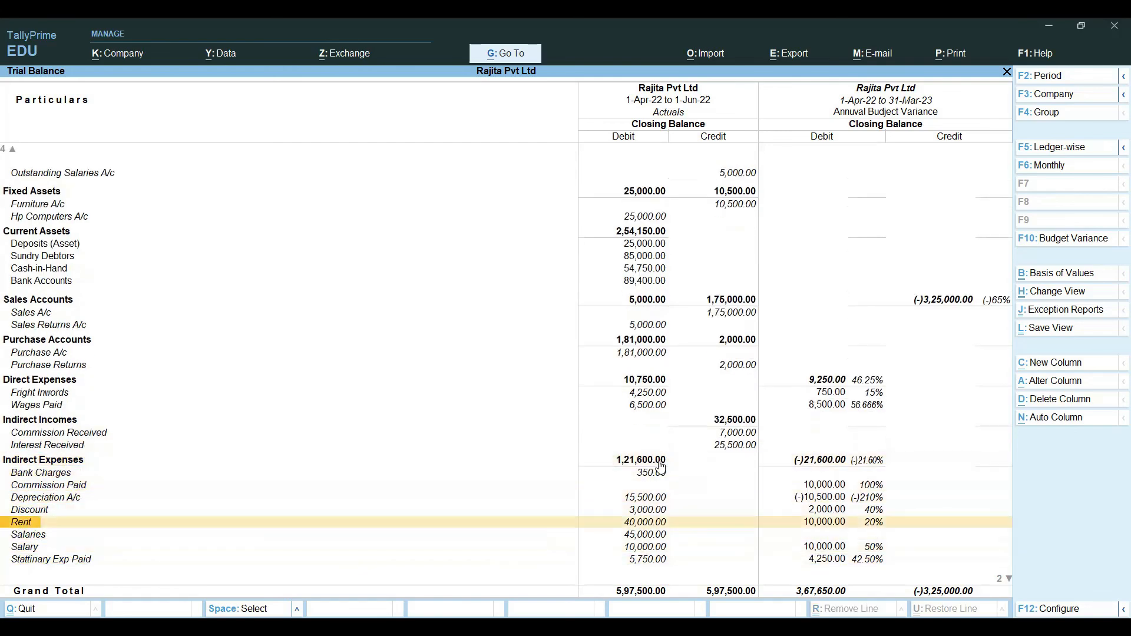
# - Examine the budget variances of Indirect Expenses and its ledgers, down to Profit & Loss A/c
pyautogui.click(659, 465)
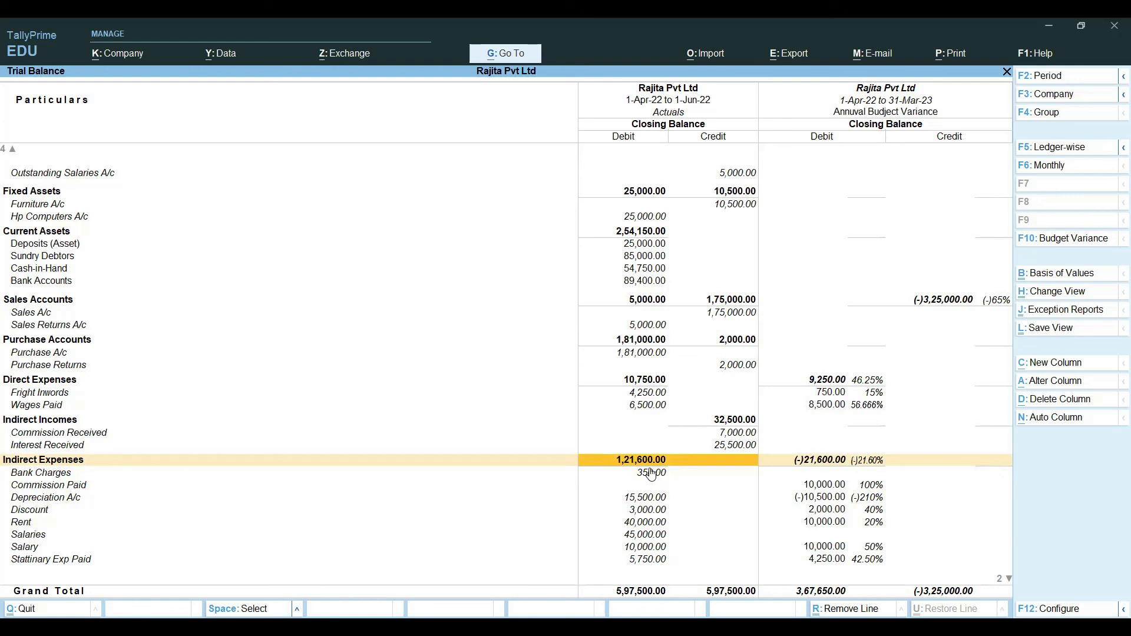
pyautogui.press('Down')
pyautogui.press('Down')
pyautogui.press('Down')
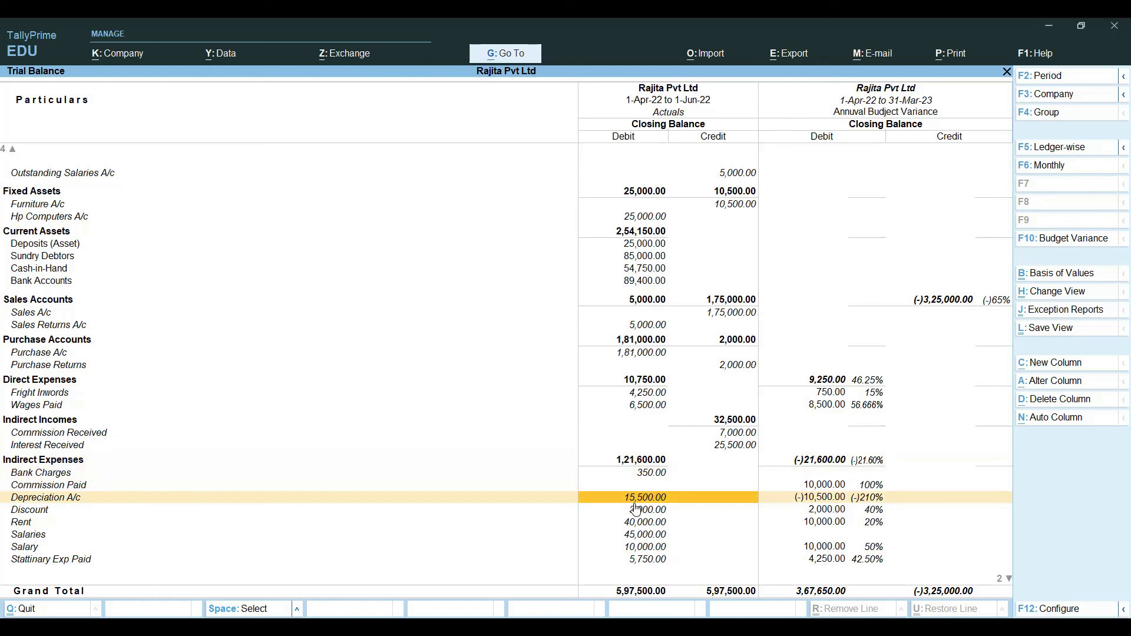
pyautogui.press('Down')
pyautogui.press('Down')
pyautogui.press('Down')
pyautogui.press('Down')
pyautogui.press('Down')
pyautogui.press('Down')
pyautogui.press('Down')
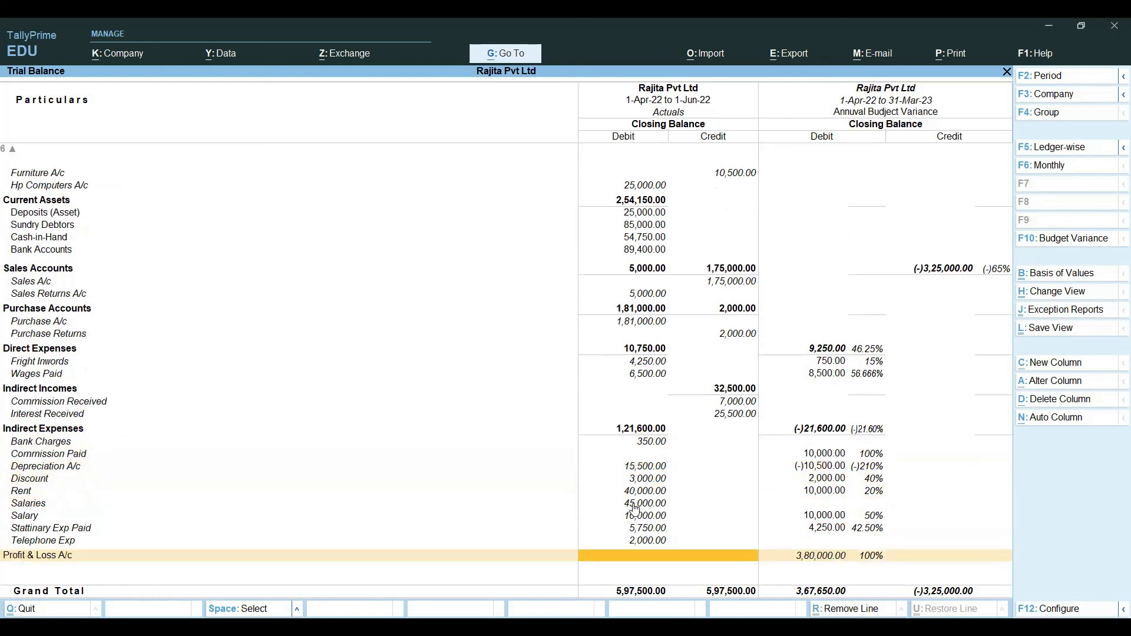
pyautogui.press('Up')
pyautogui.press('Up')
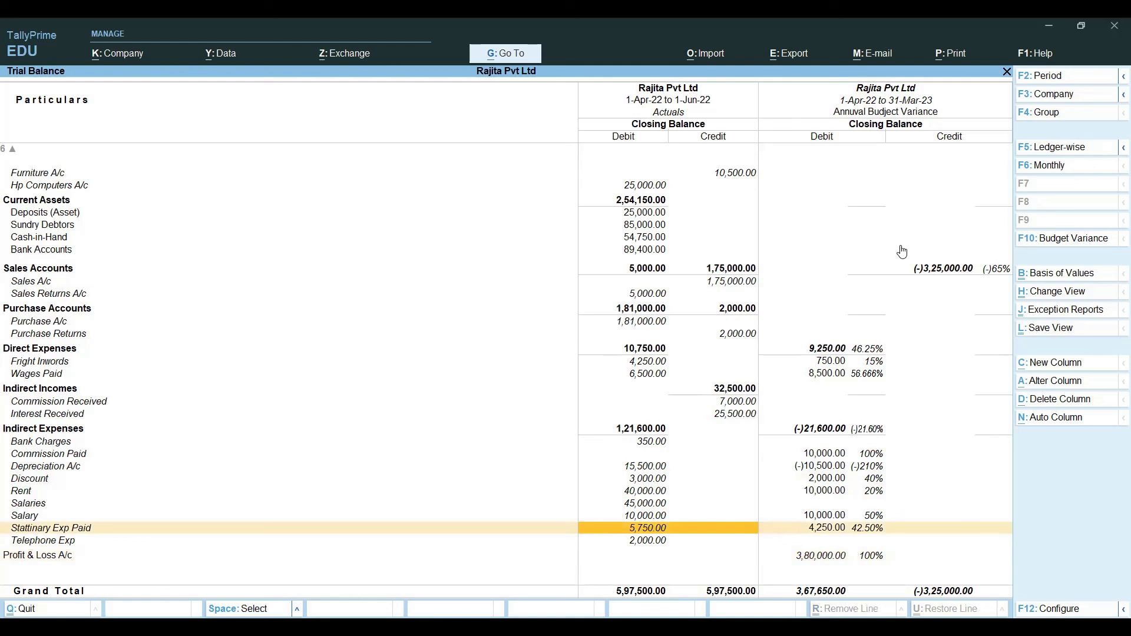